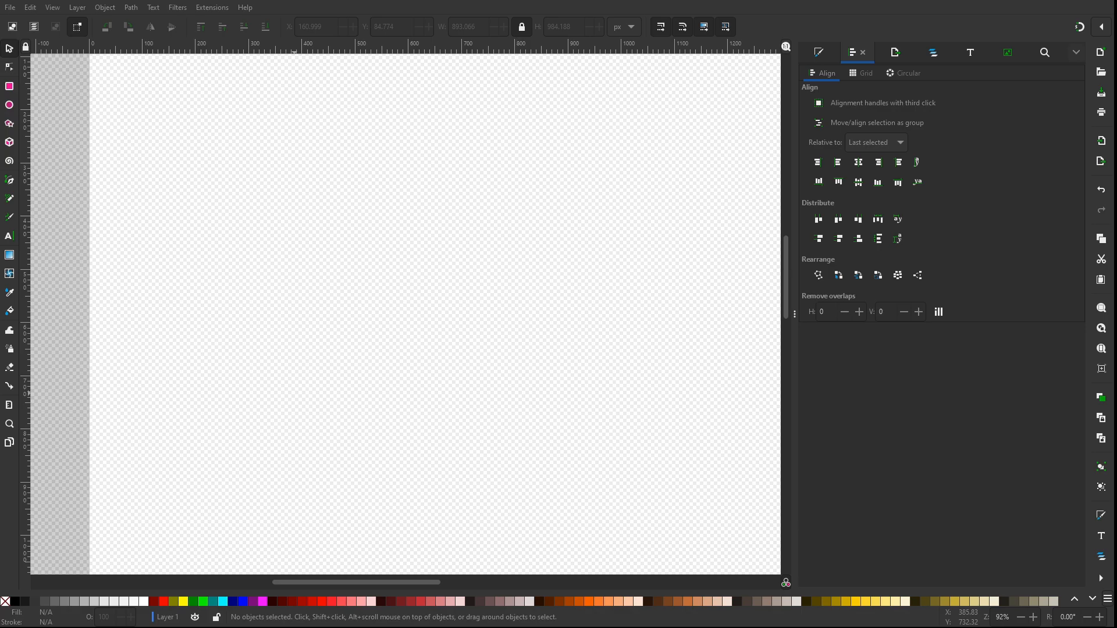
Draw a vertical rounded bar about 24 × 949 px and a horizontal one about 162 × 22 px extending from its upper part
click(10, 86)
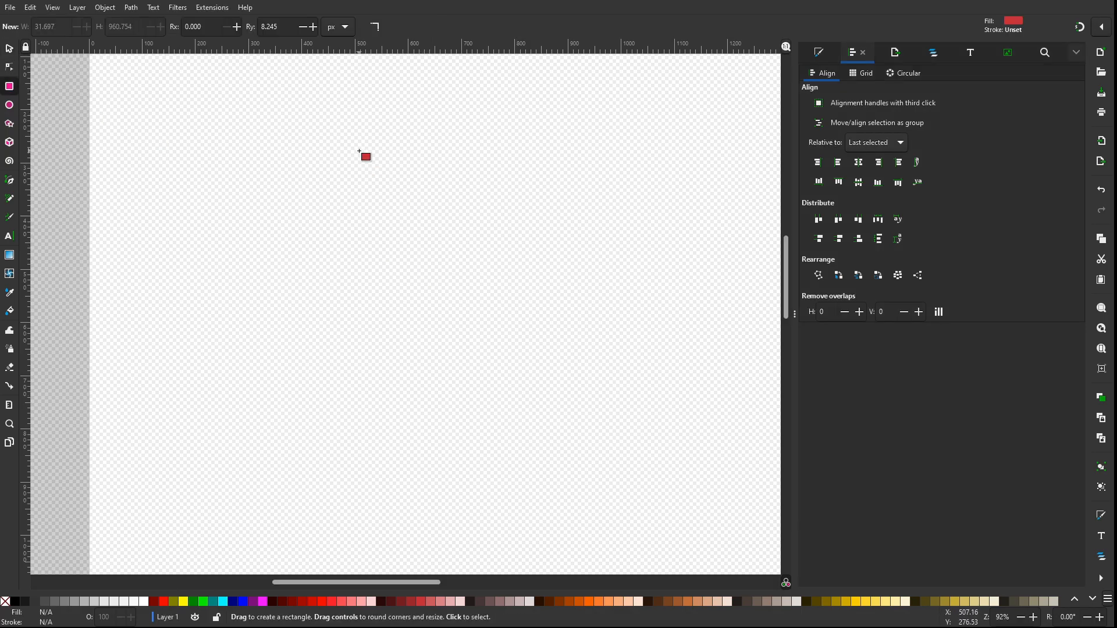
mouse_move(374, 66)
mouse_down()
mouse_move(347, 279)
mouse_move(337, 519)
mouse_move(320, 548)
mouse_move(394, 557)
mouse_move(388, 572)
mouse_up()
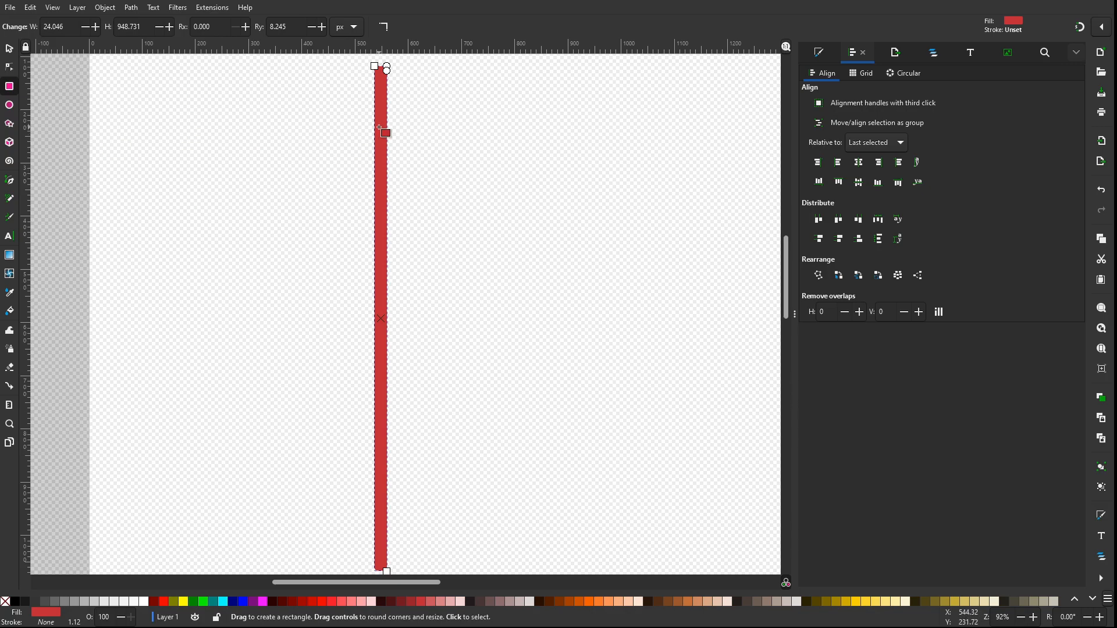
drag(382, 135, 467, 146)
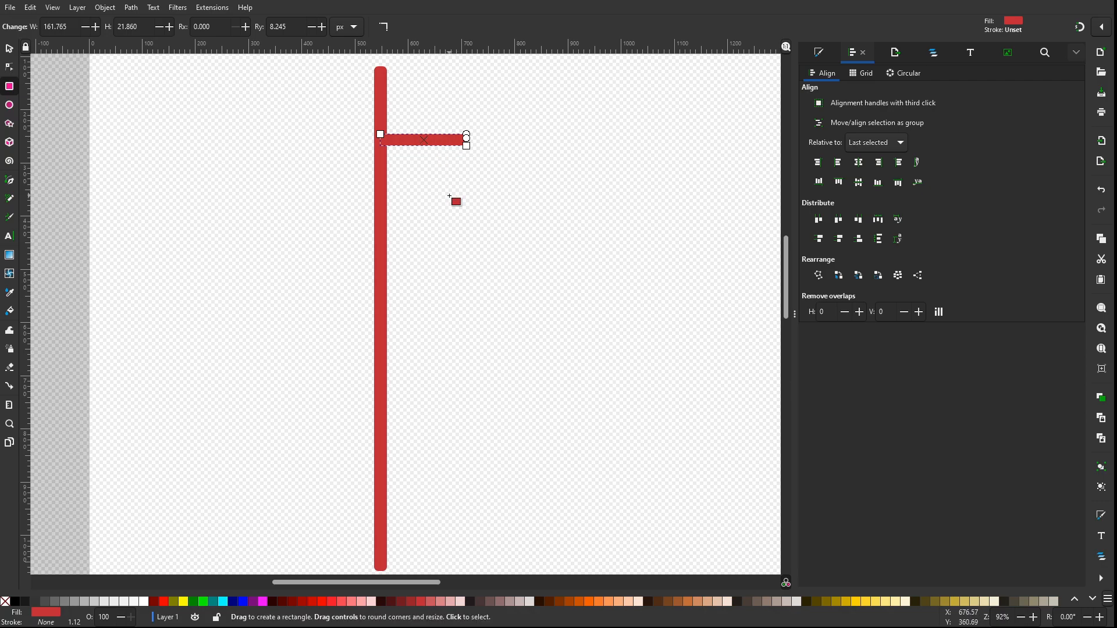
Rotate the short horizontal bar counterclockwise into a diagonal arm rising from the vertical bar
click(10, 50)
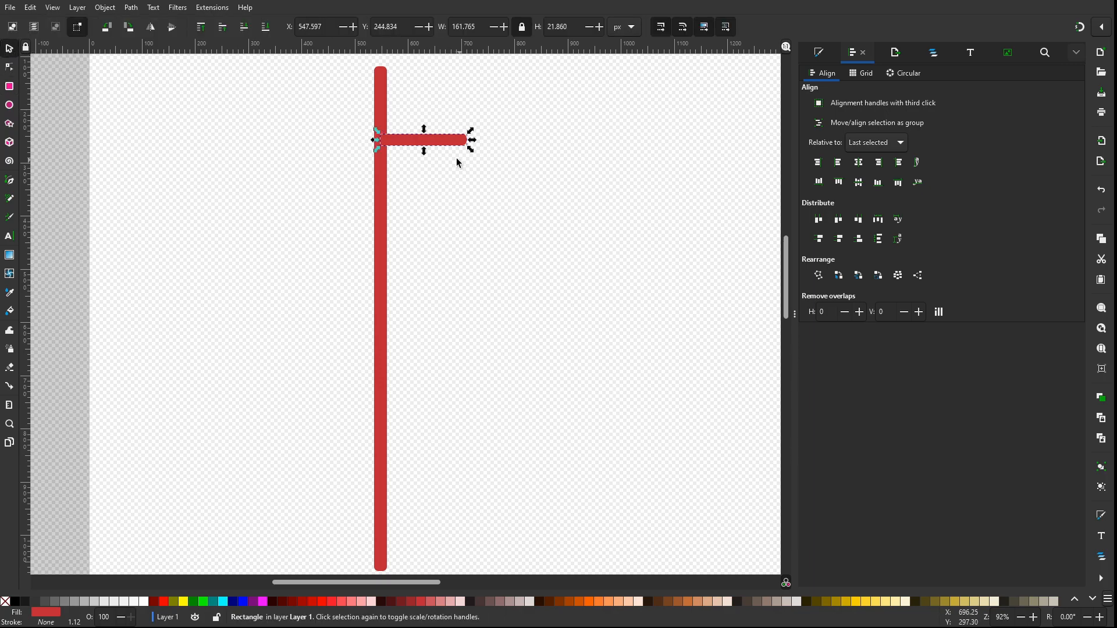
click(454, 142)
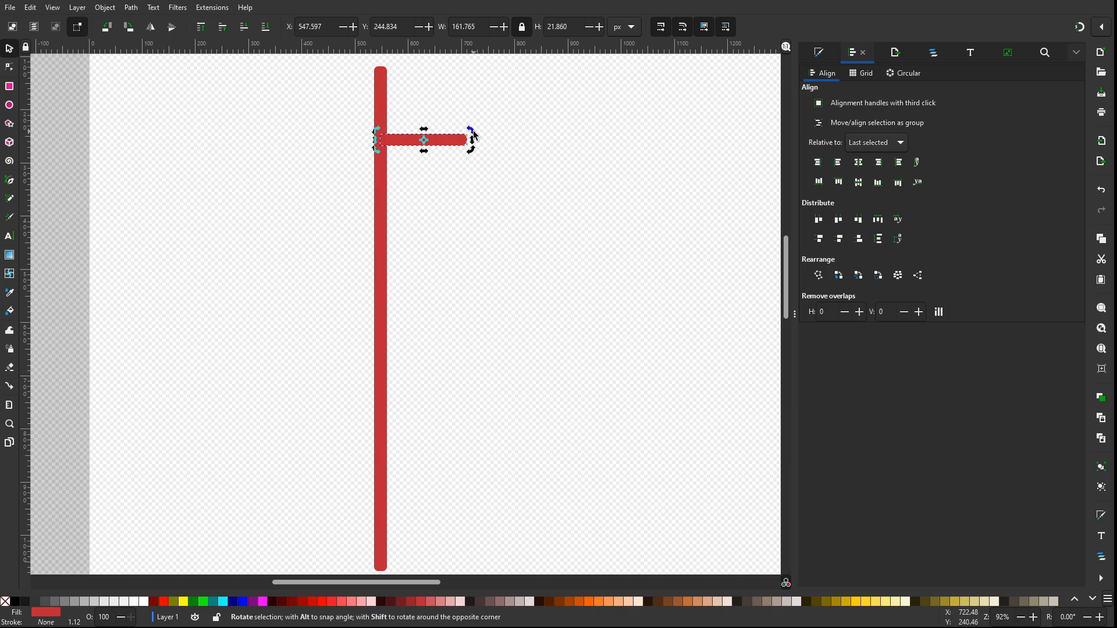
drag(474, 135, 424, 97)
click(424, 97)
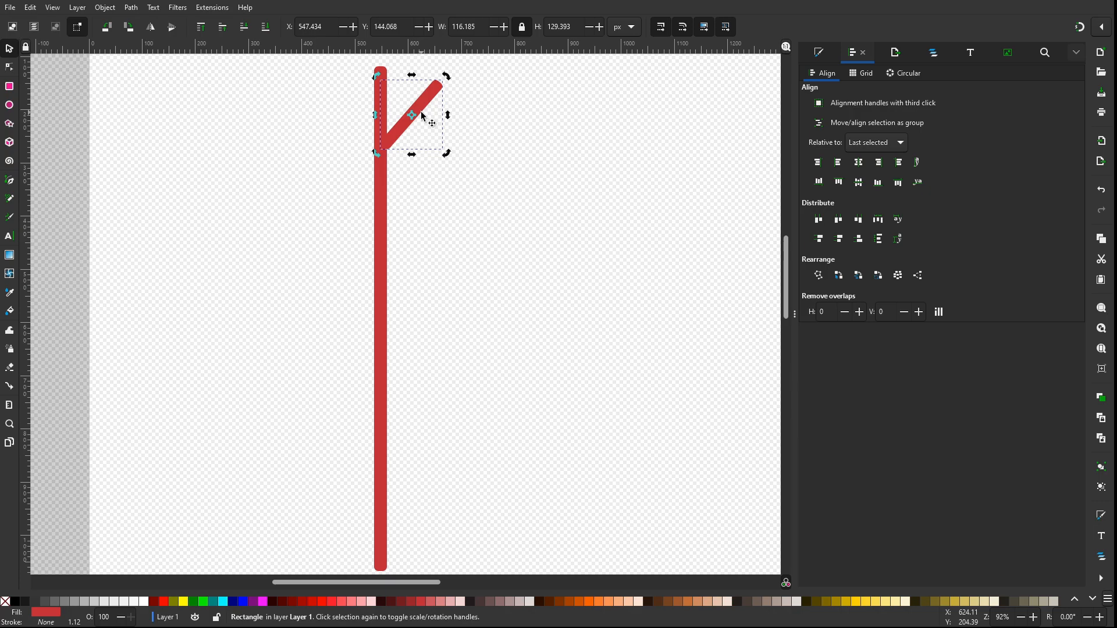
Duplicate the diagonal arm, flip the copy horizontally and place it on the opposite side of the vertical bar to form a V
key(ctrl)
click(151, 30)
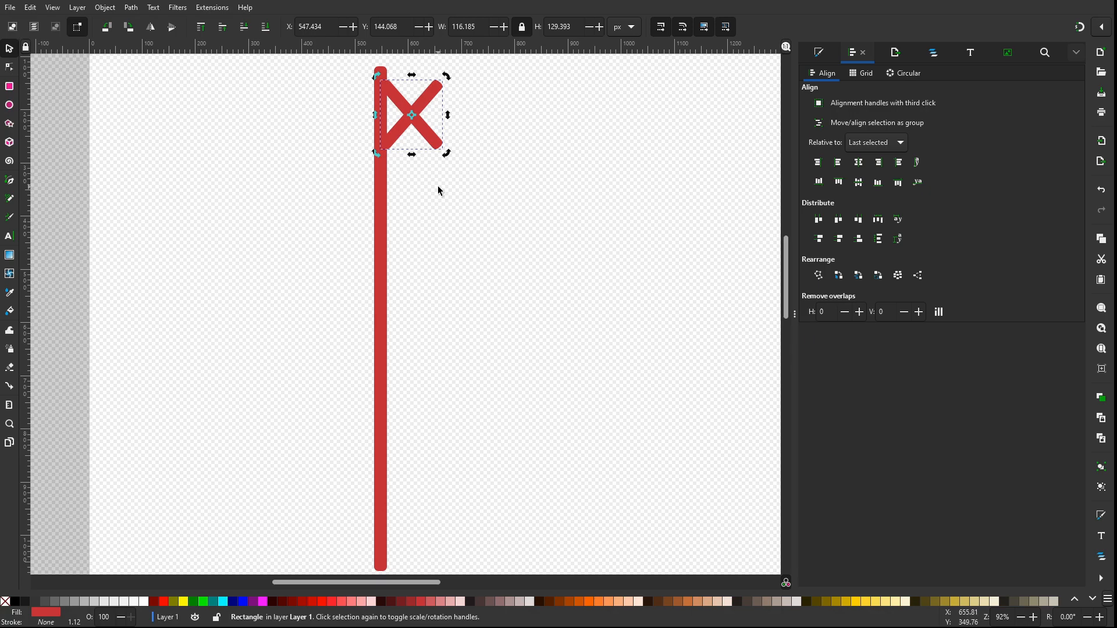
drag(432, 139, 368, 140)
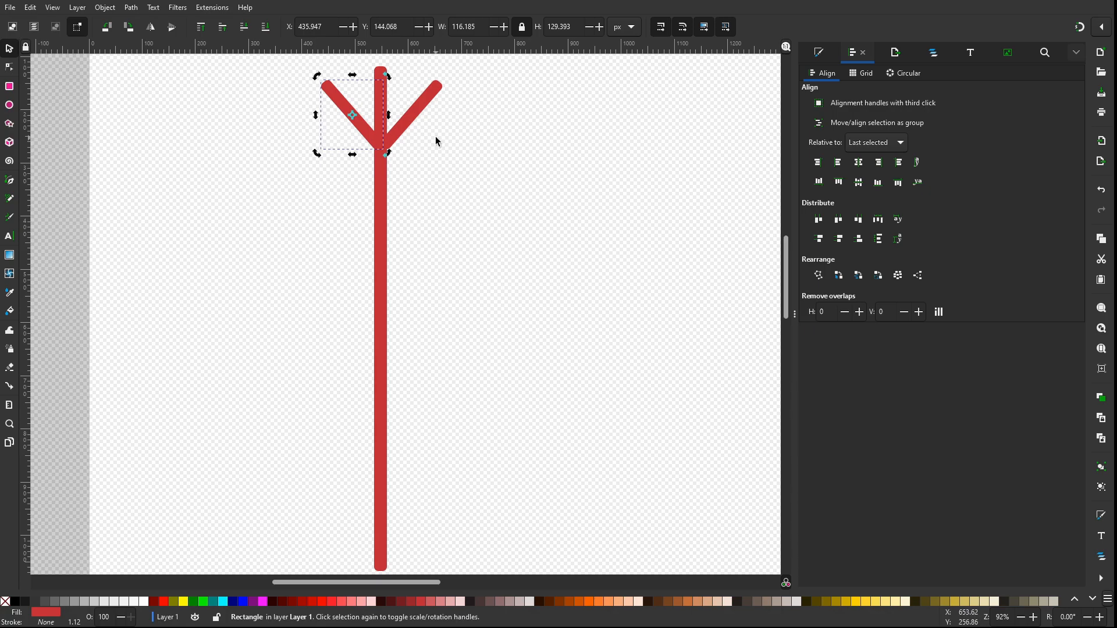
Select both diagonal arms and unite them into a single V-shaped path
shift+click(420, 105)
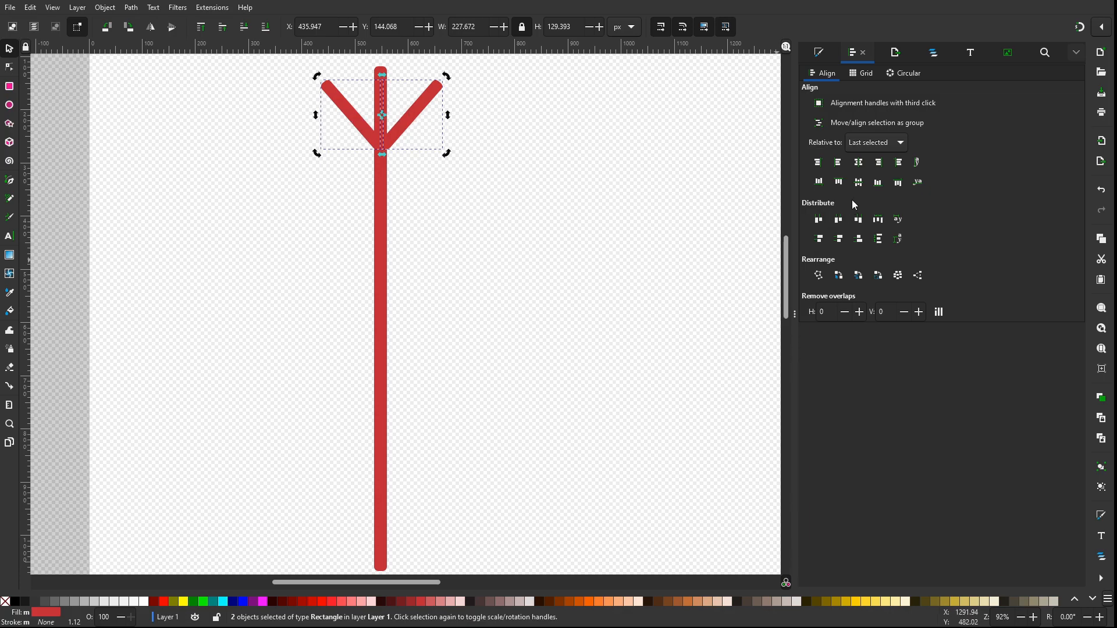
click(858, 164)
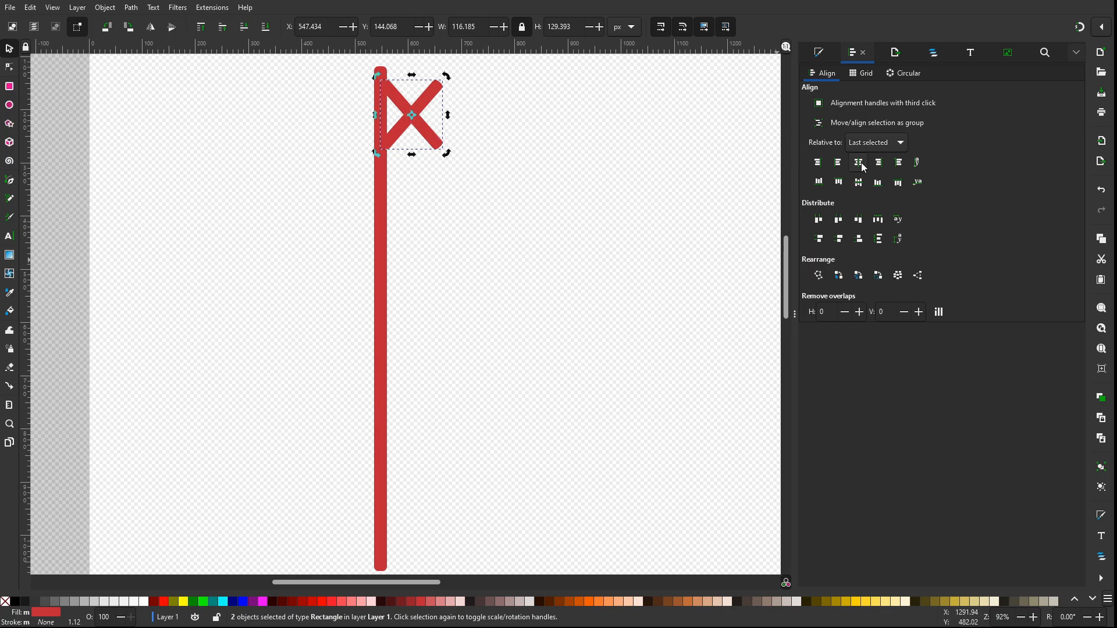
key(ctrl+z)
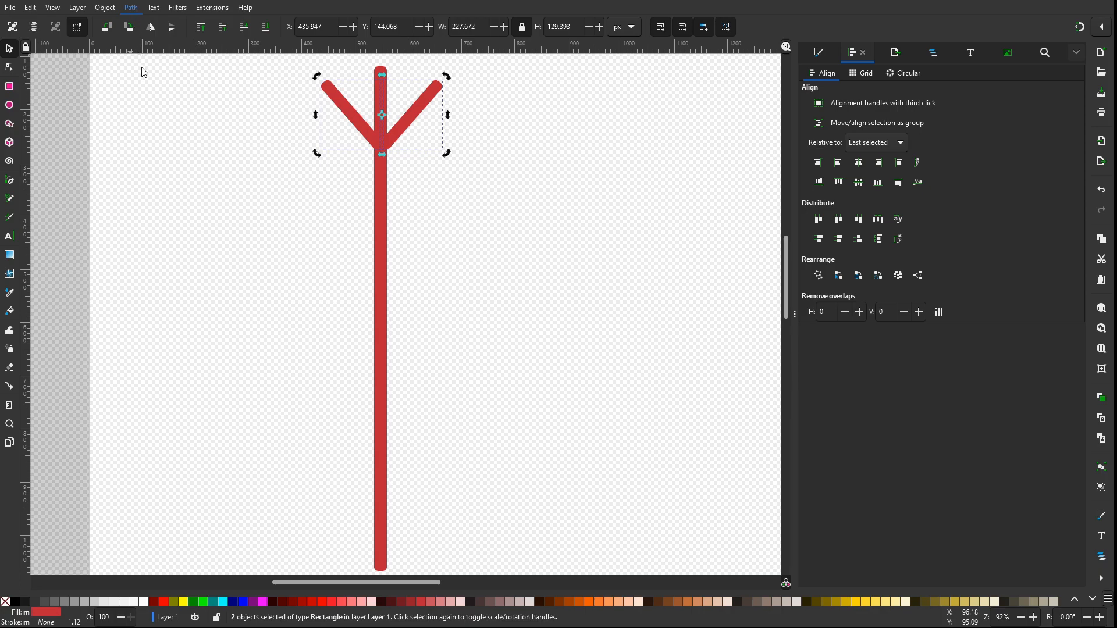
key(ctrl+plus)
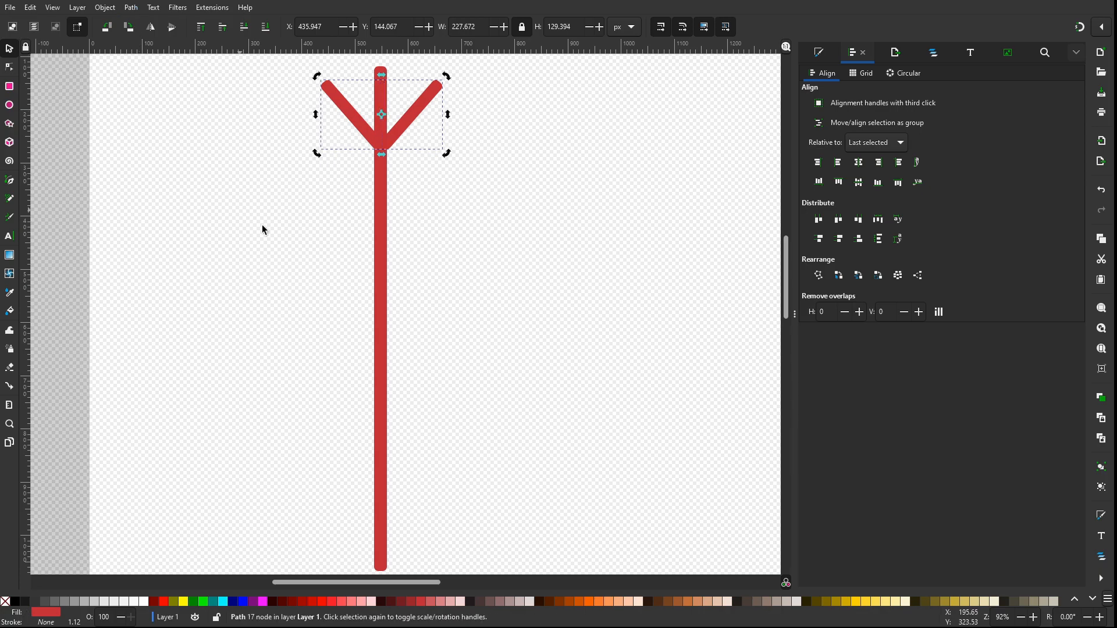
Move the V slightly lower and center it horizontally on the vertical bar
mouse_move(406, 114)
mouse_down()
mouse_move(487, 146)
mouse_move(421, 158)
mouse_move(400, 126)
mouse_up()
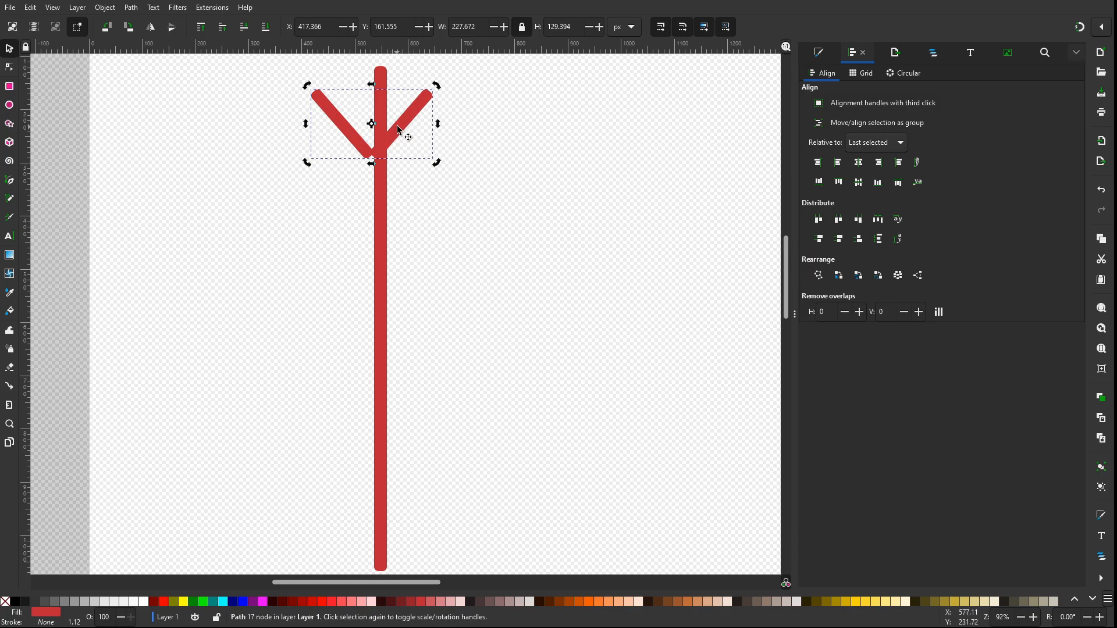
mouse_move(400, 127)
mouse_down()
mouse_move(442, 152)
mouse_move(412, 140)
mouse_move(409, 124)
mouse_up()
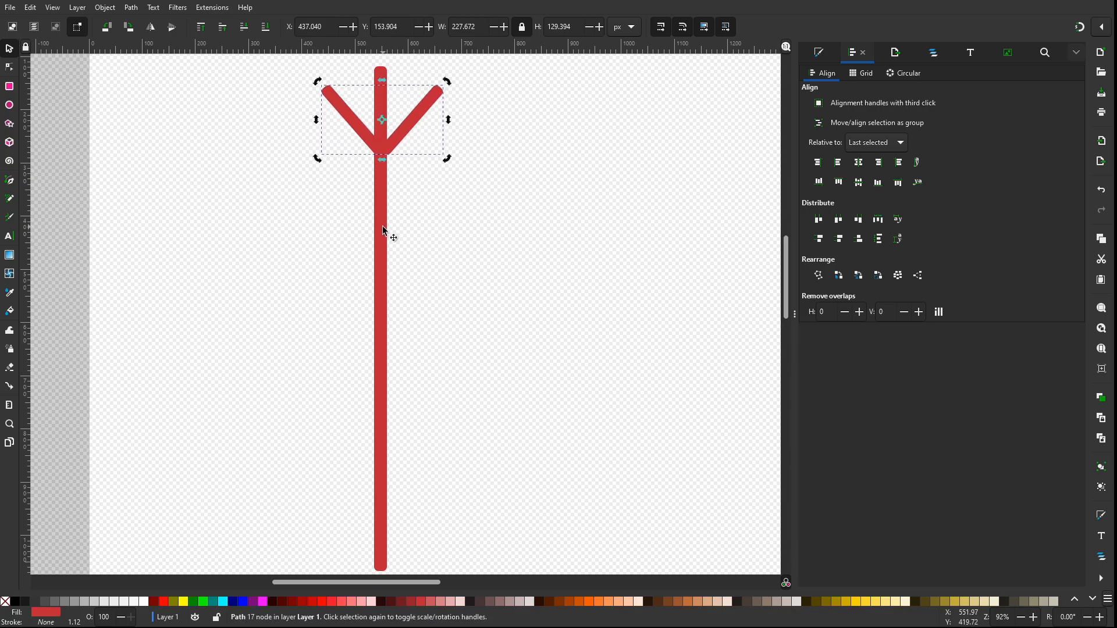
key(shift)
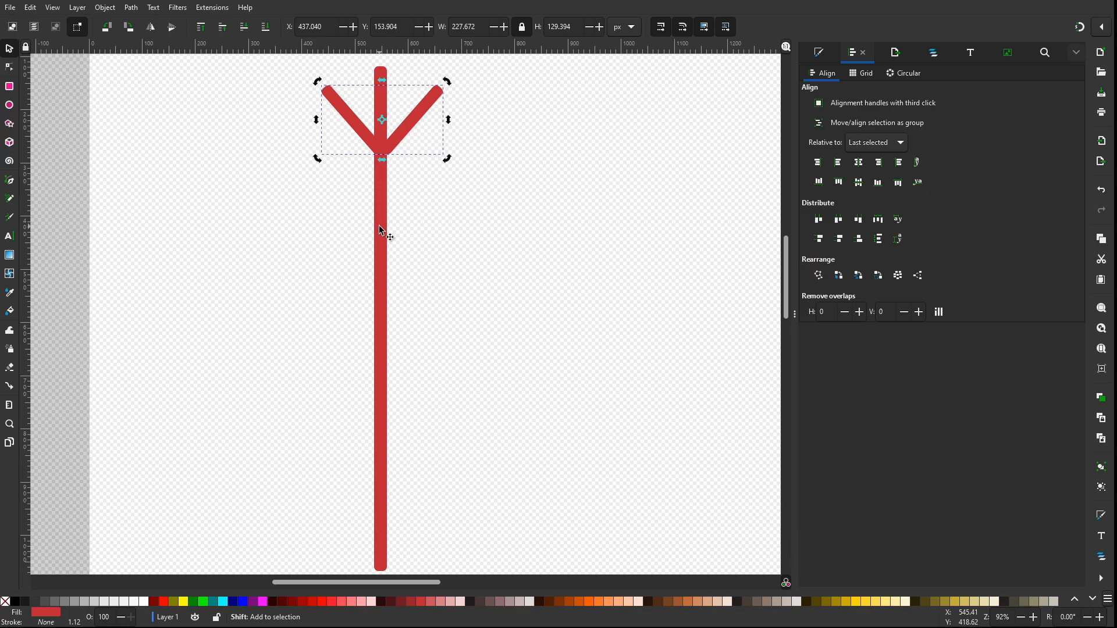
shift+click(379, 230)
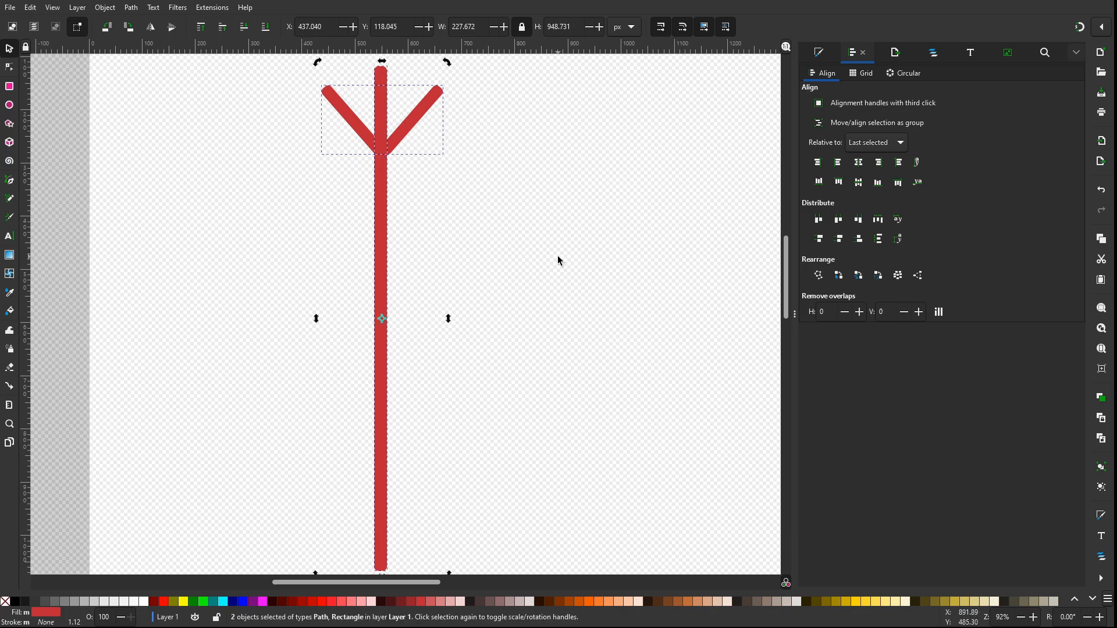
click(858, 167)
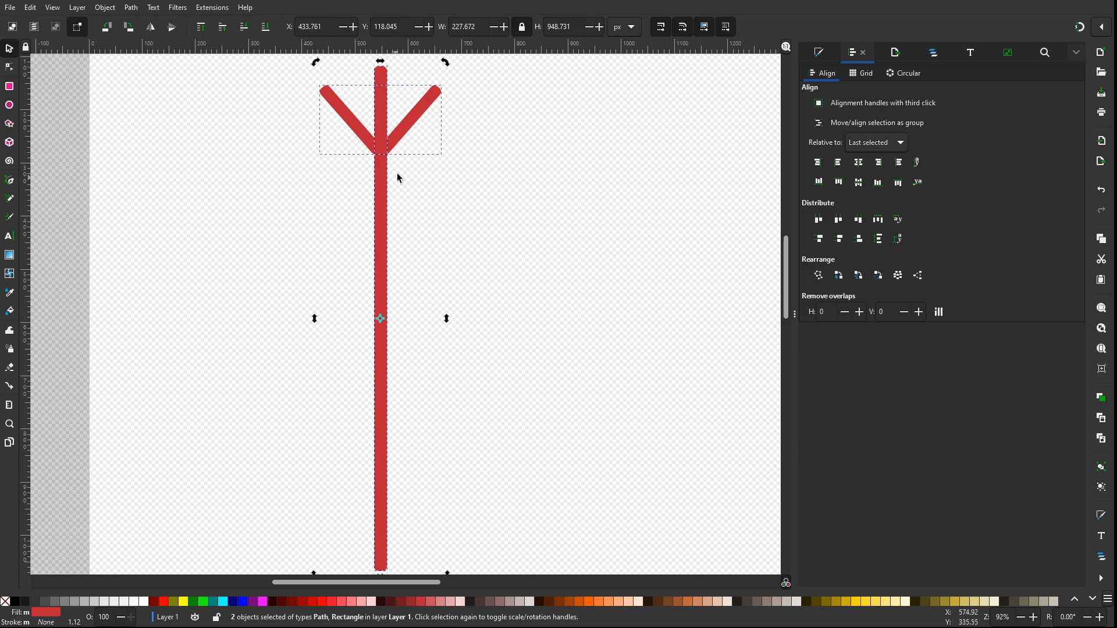
click(413, 223)
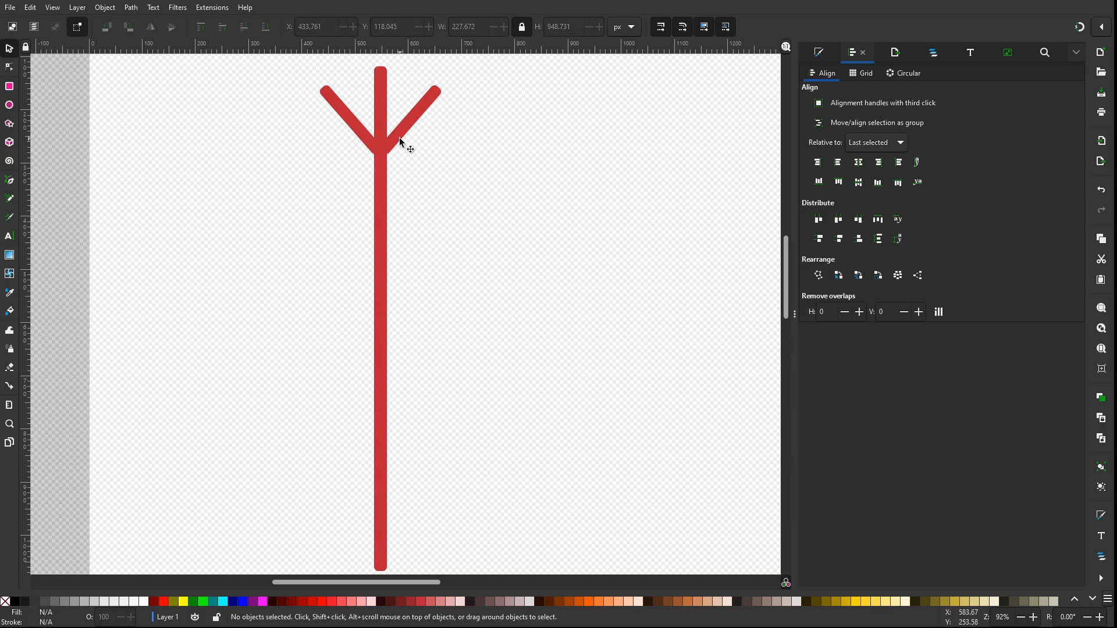
Raise the V slightly along the vertical bar and center it horizontally on the bar again
drag(396, 134, 397, 123)
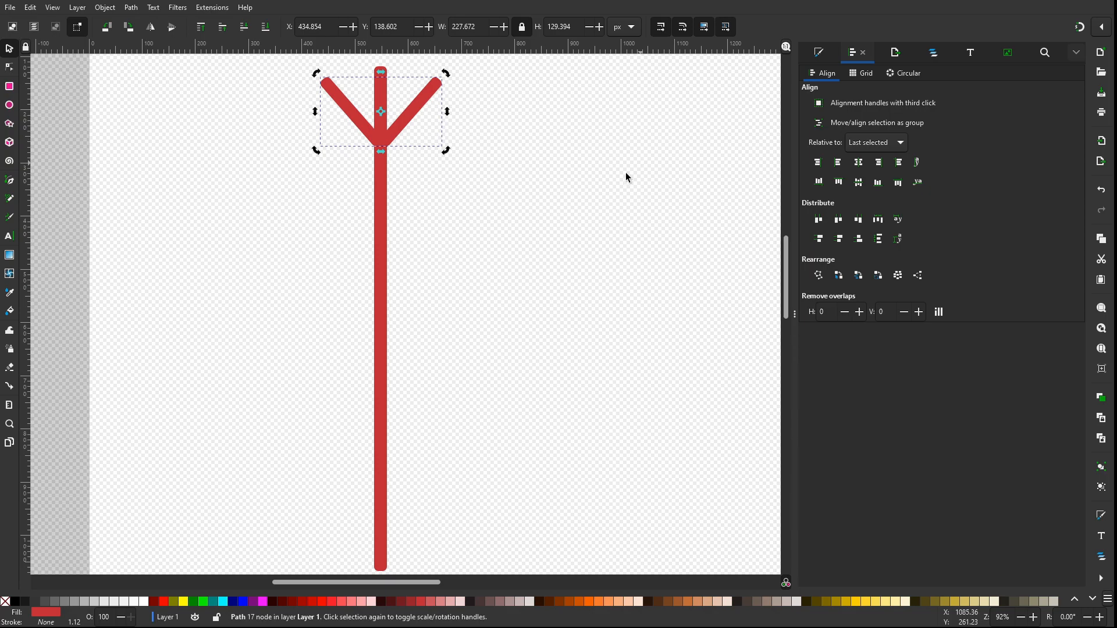
shift+click(379, 230)
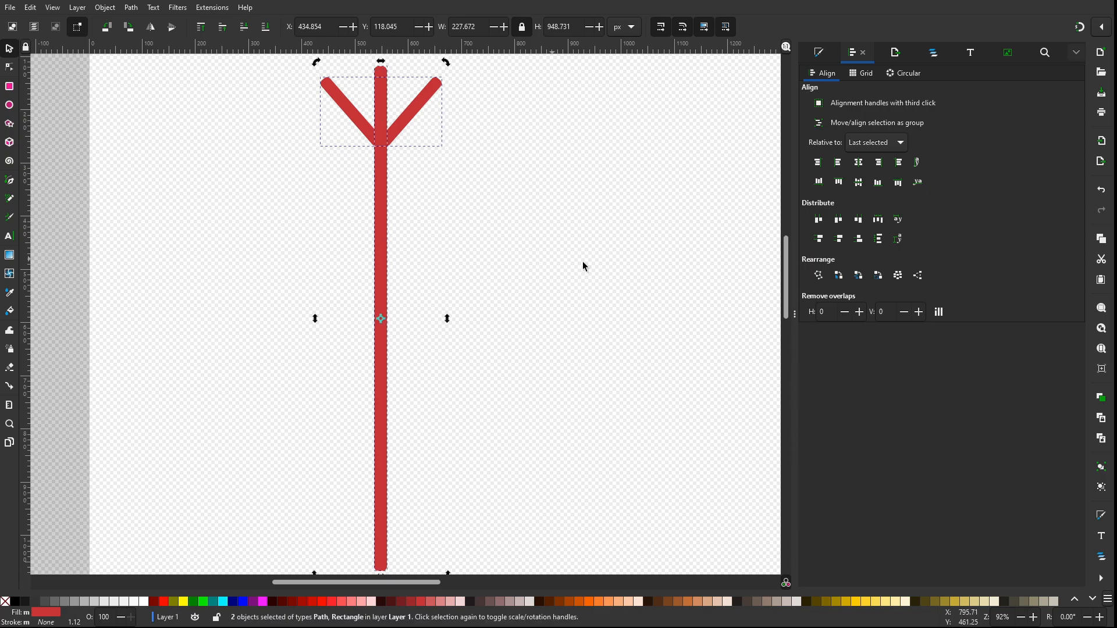
click(858, 164)
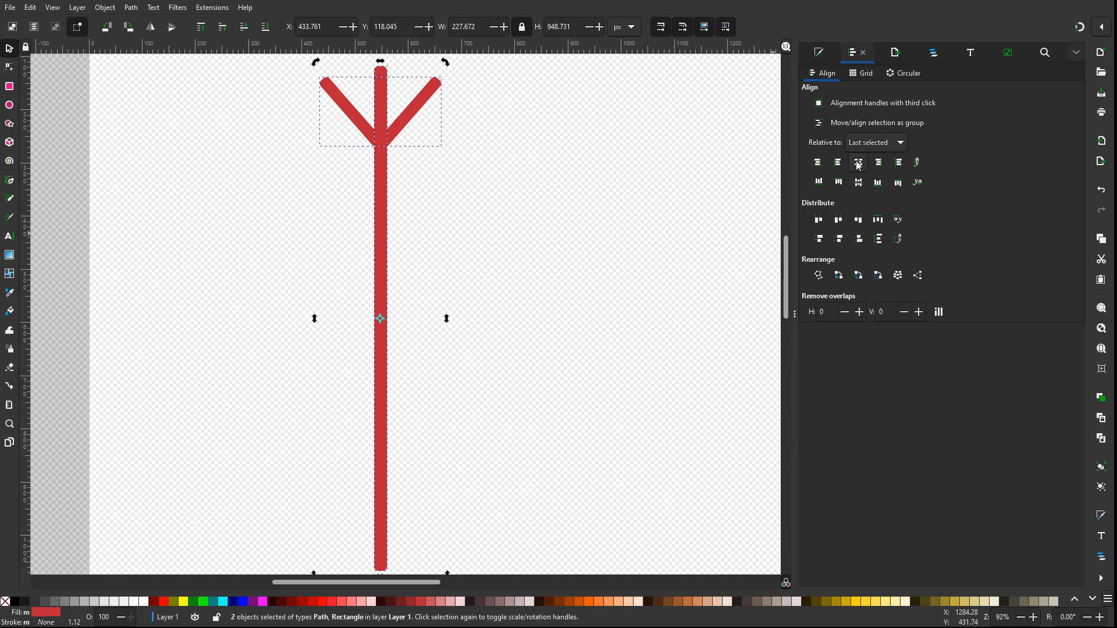
click(521, 240)
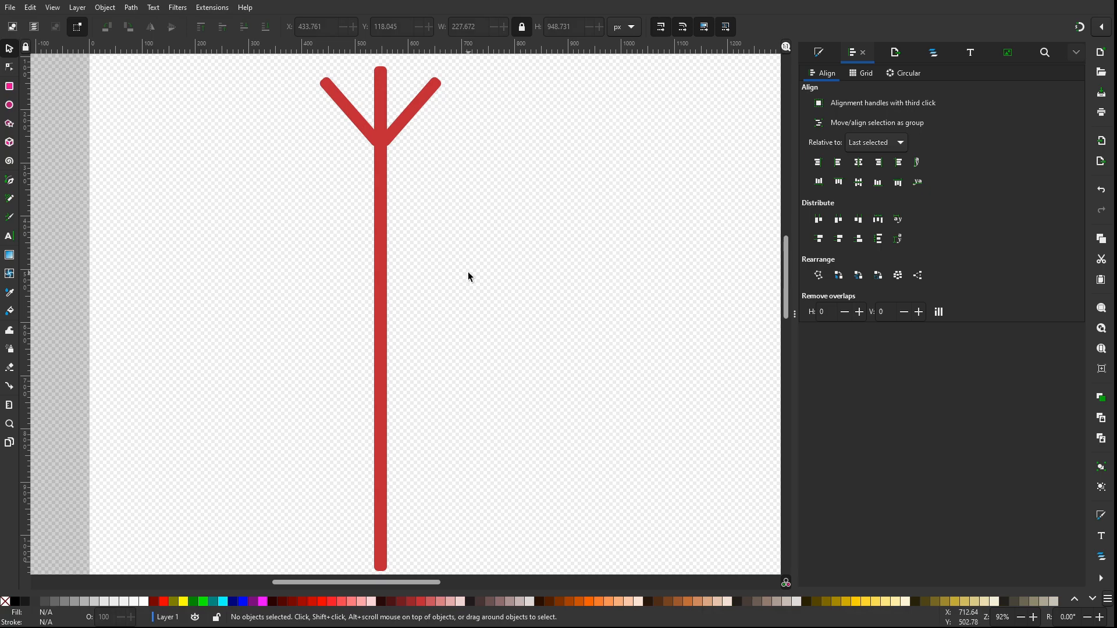
Duplicate the V, flip the copy vertically and move it to the lower end of the vertical bar
click(417, 111)
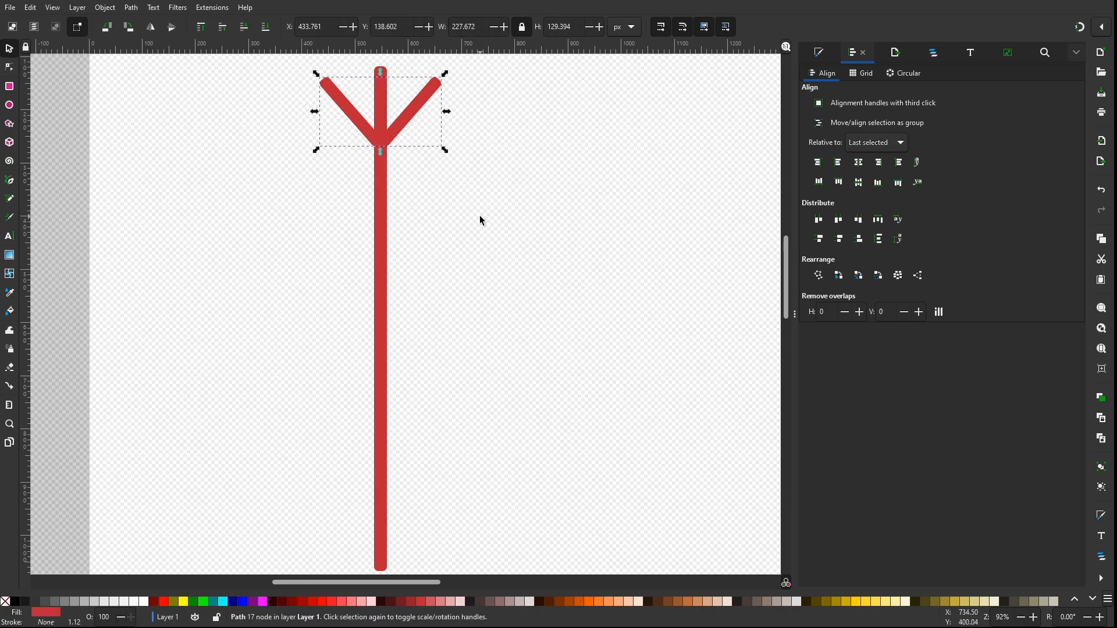
key(ctrl)
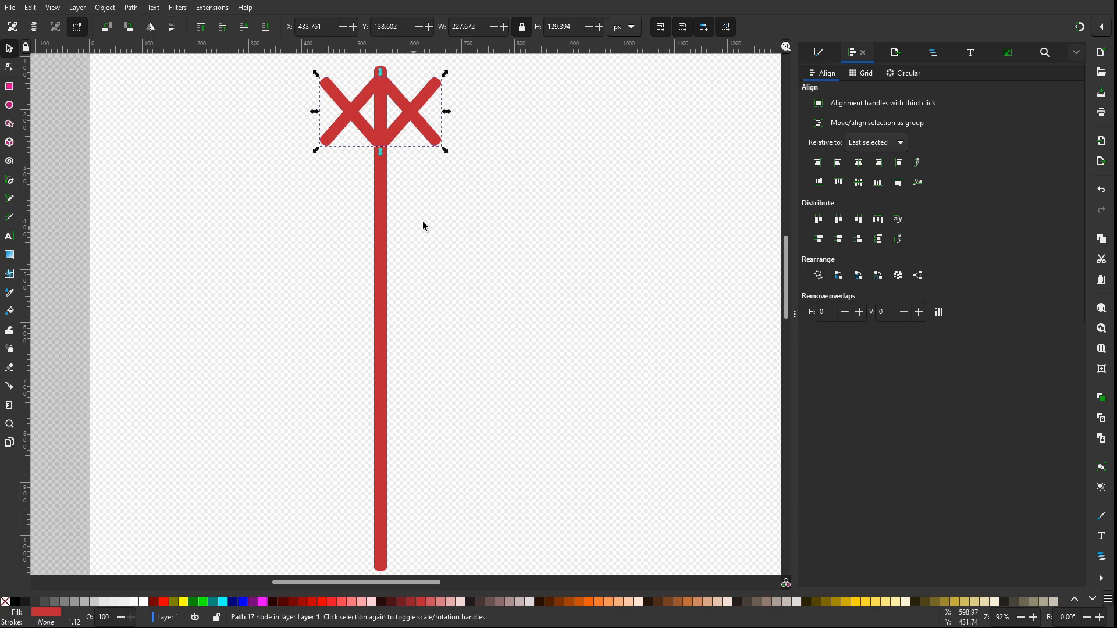
drag(425, 132, 424, 574)
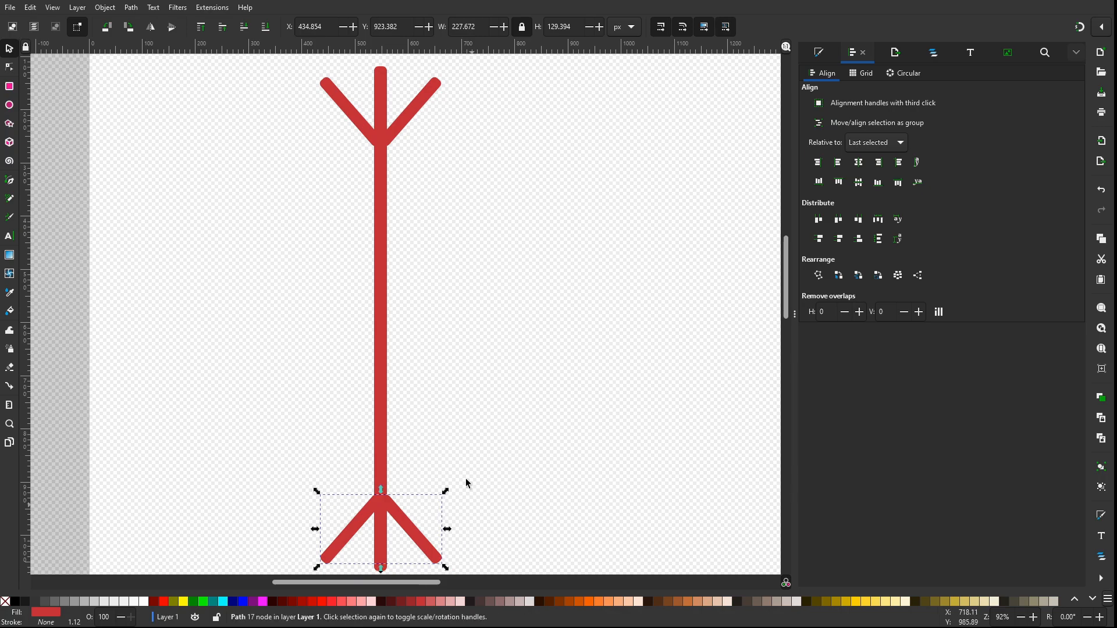
Center the lower inverted V horizontally relative to the upper V
shift+click(419, 97)
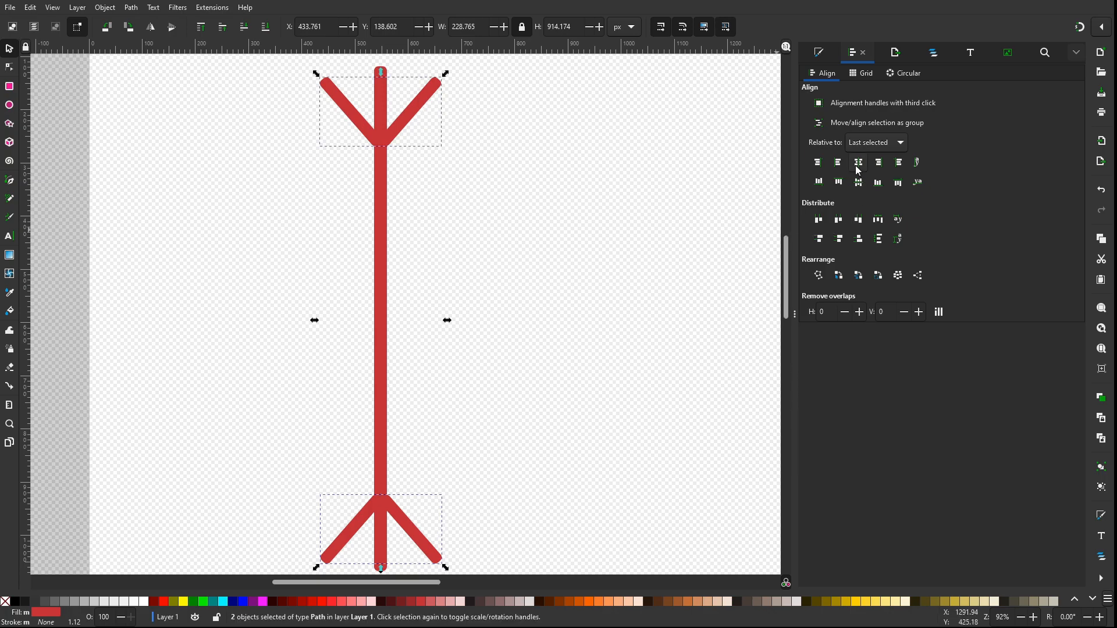
click(858, 168)
click(631, 393)
Combine the upper and lower V shapes into one path
click(426, 96)
shift+click(421, 543)
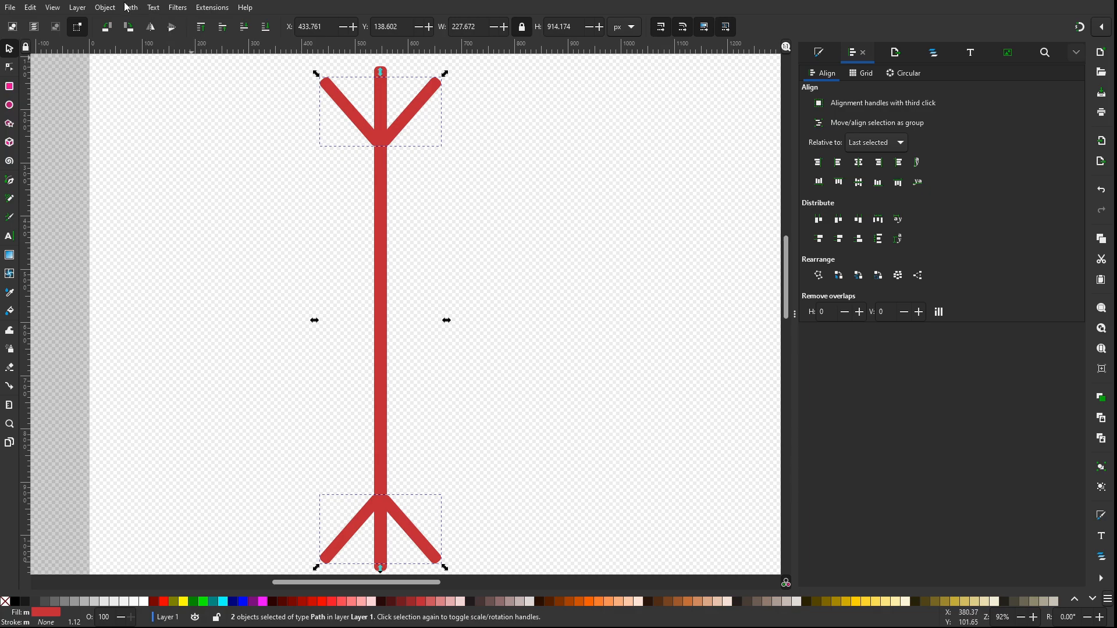
key(ctrl+k)
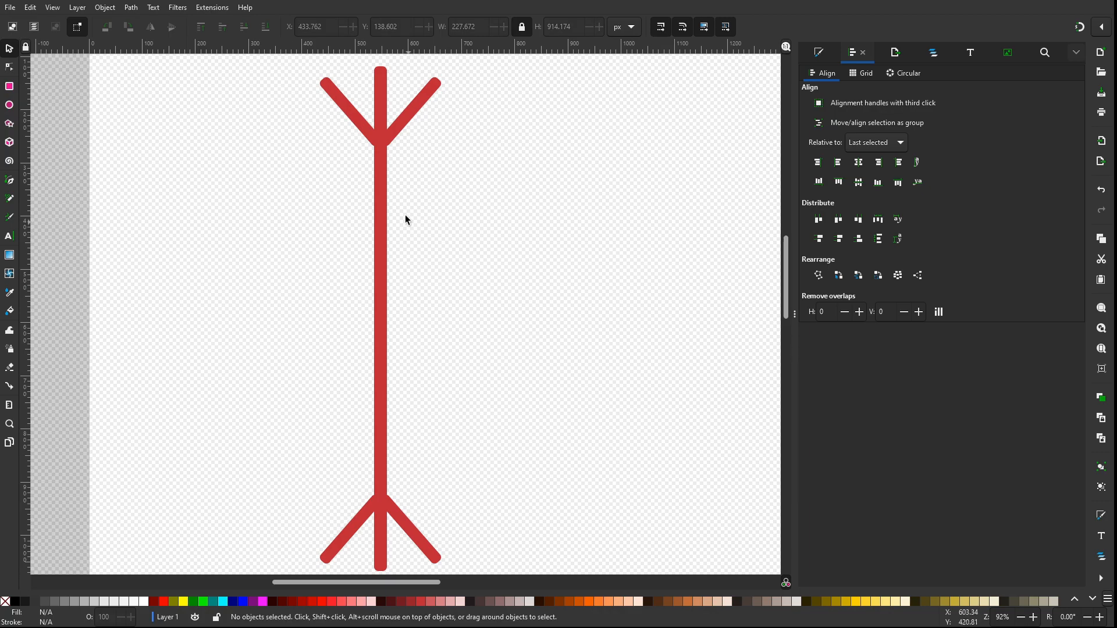
Center the combined V shapes on the vertical bar both horizontally and vertically
shift+click(382, 294)
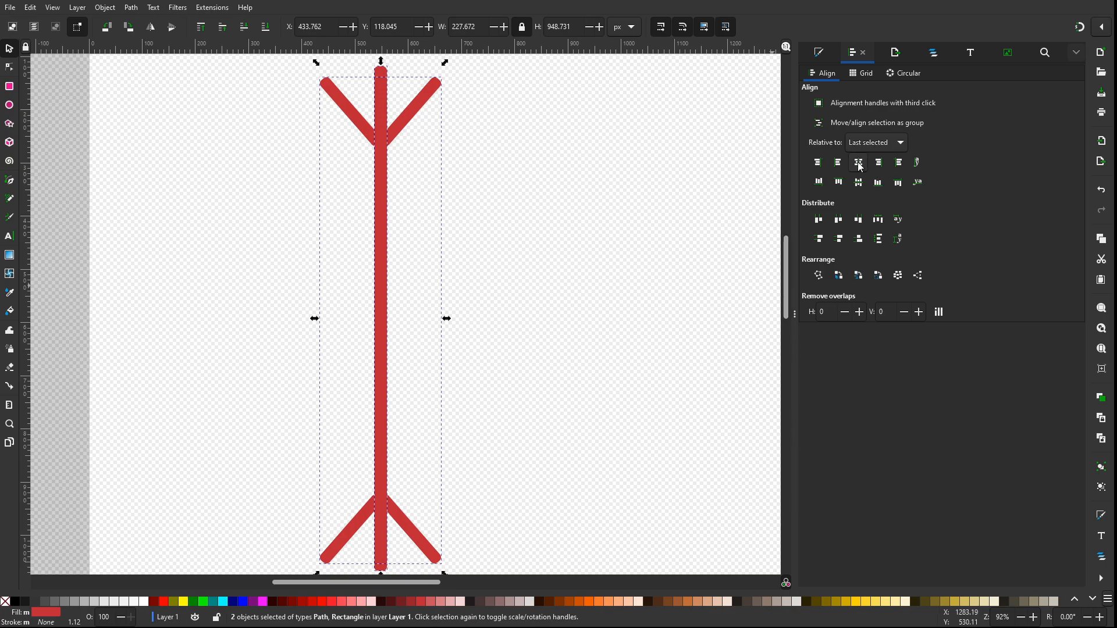
click(858, 185)
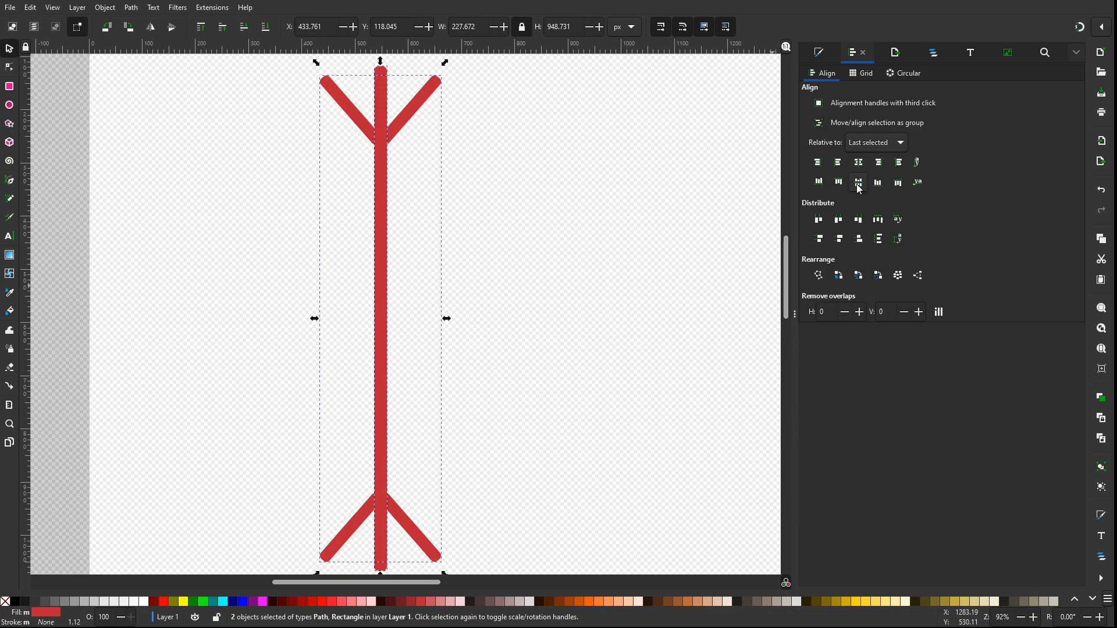
click(585, 367)
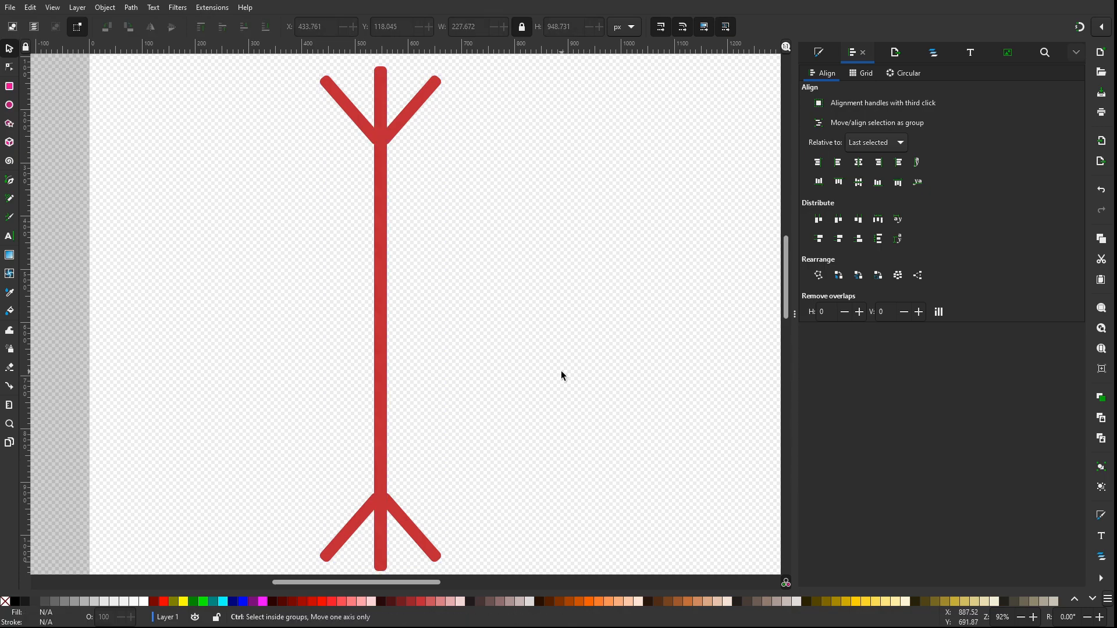
Unite the vertical bar and the combined V shapes into a single path
scroll(561, 371, down, 1)
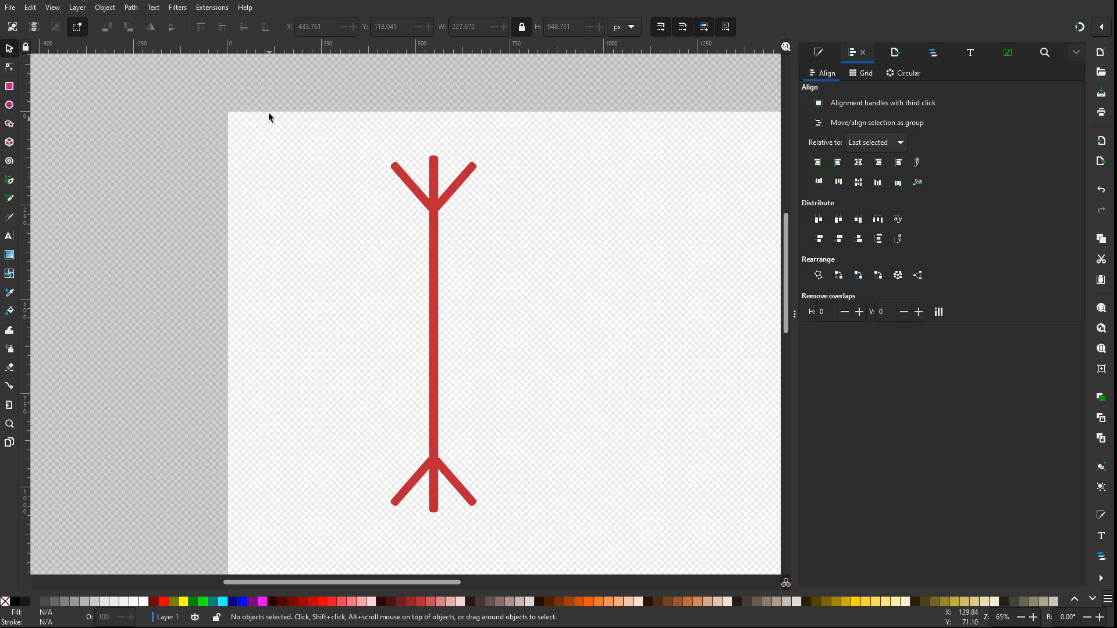
drag(364, 139, 492, 525)
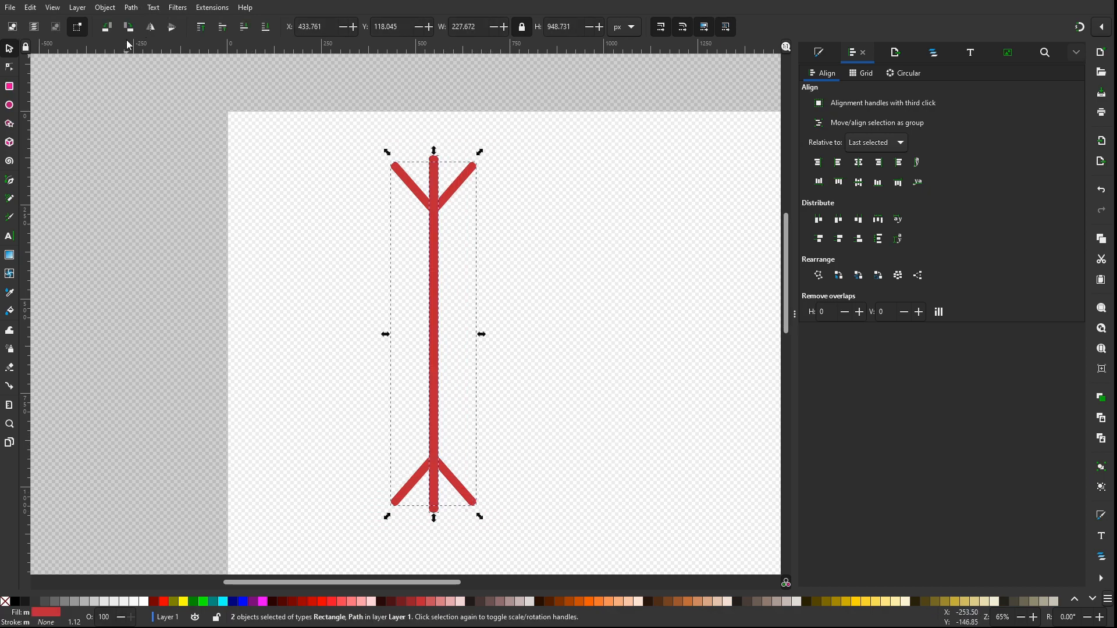
key(ctrl+plus)
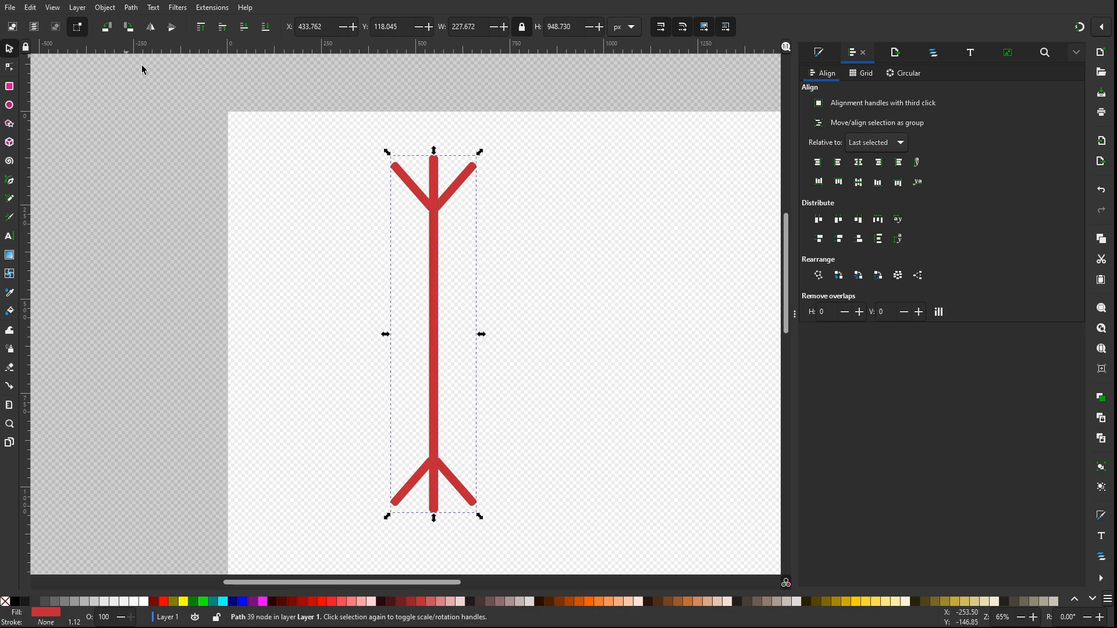
click(274, 323)
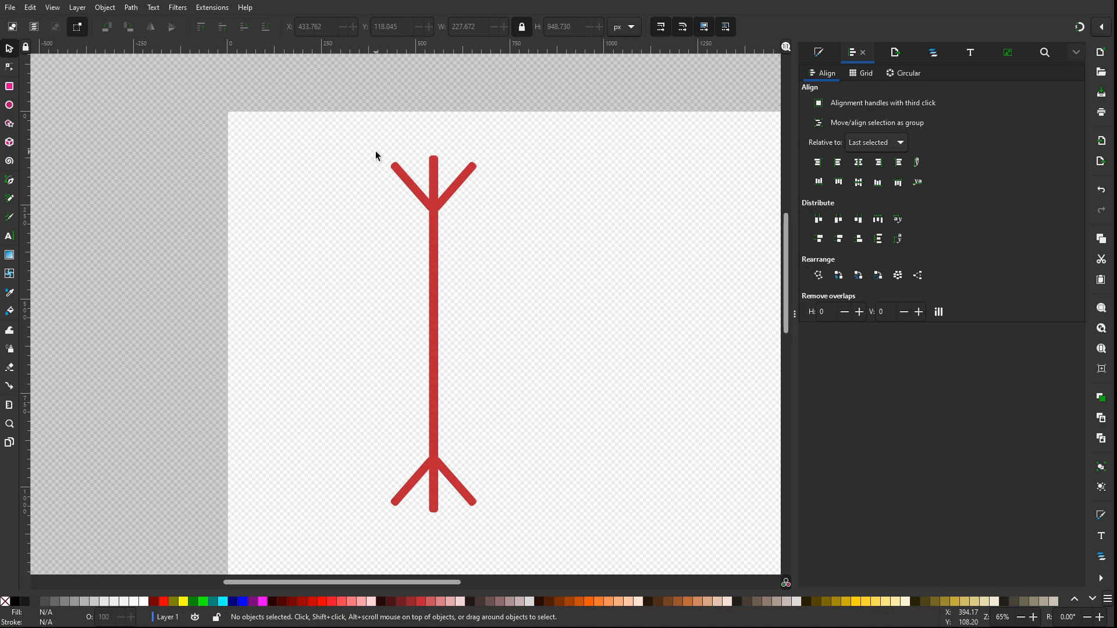
Place a spare copy of the branched bar outside the page, beyond its left edge
drag(375, 151, 493, 526)
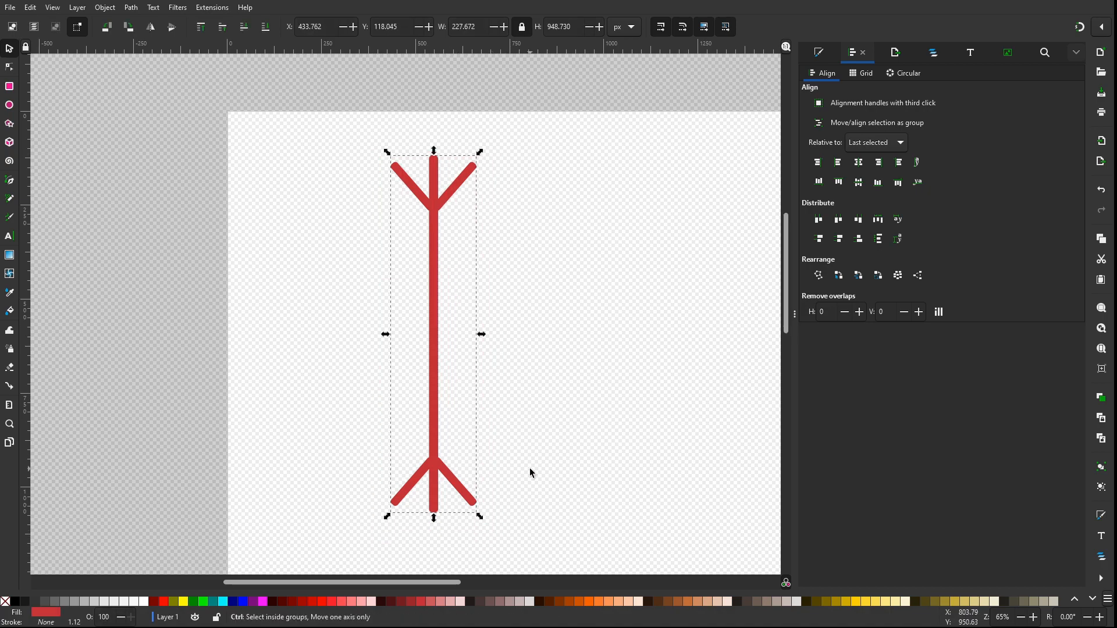
drag(438, 375, 62, 375)
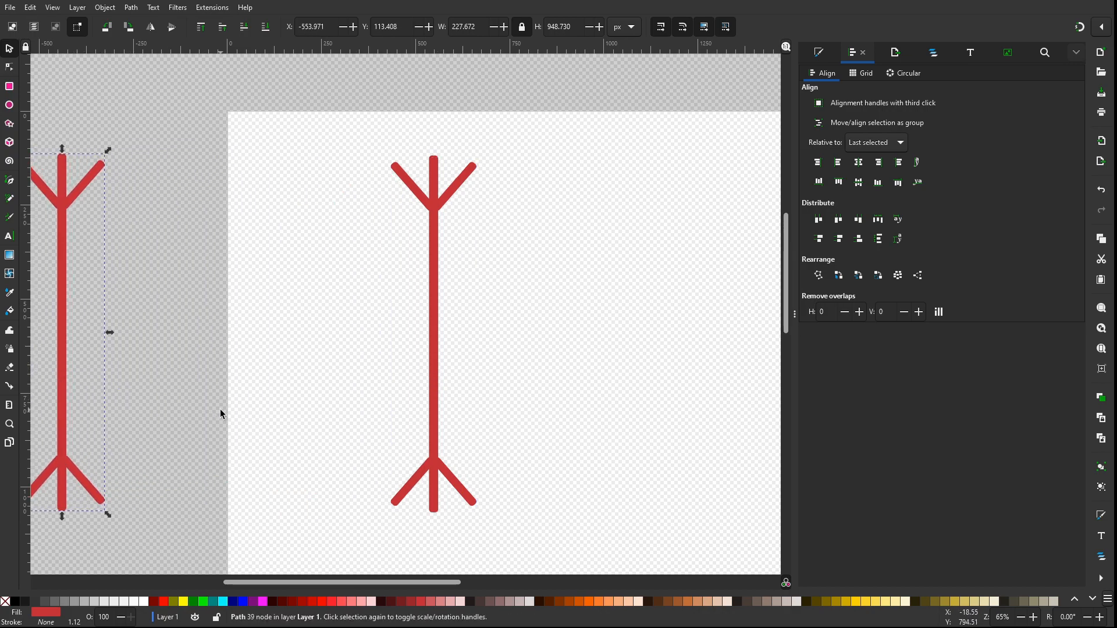
Add two rotated copies of the branched bar on the page about its center, forming a snowflake with six evenly spaced arms
click(434, 357)
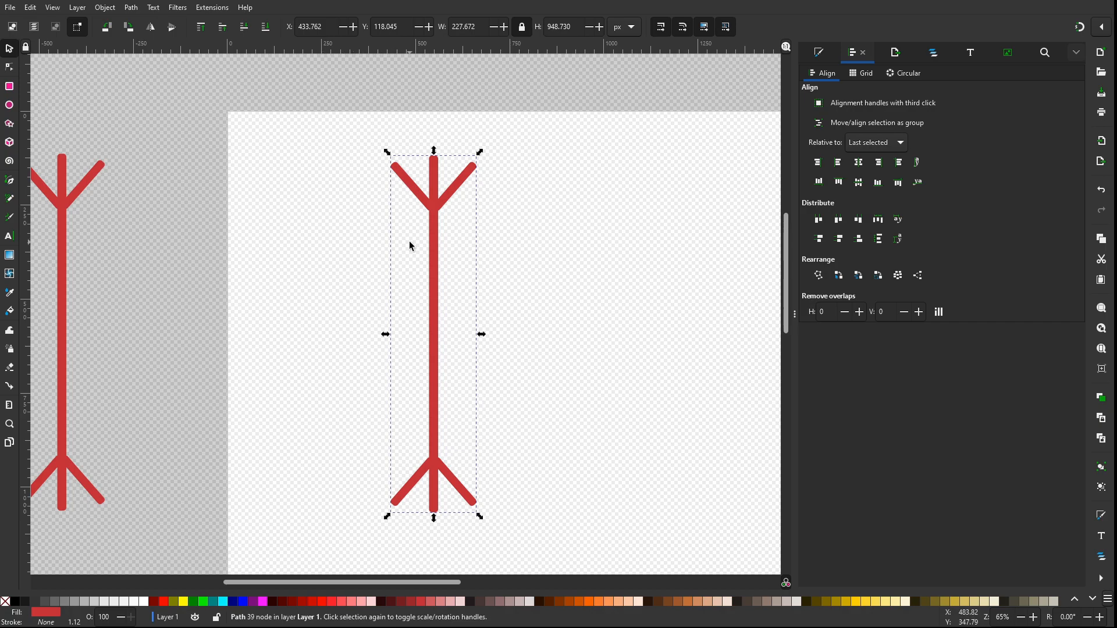
click(436, 207)
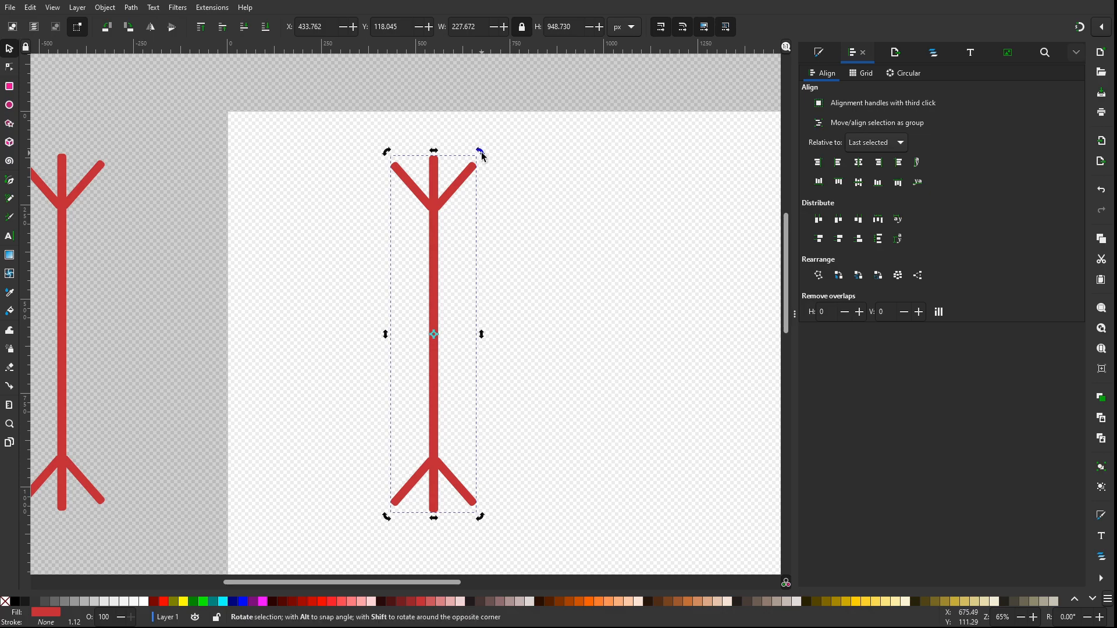
key(ctrl)
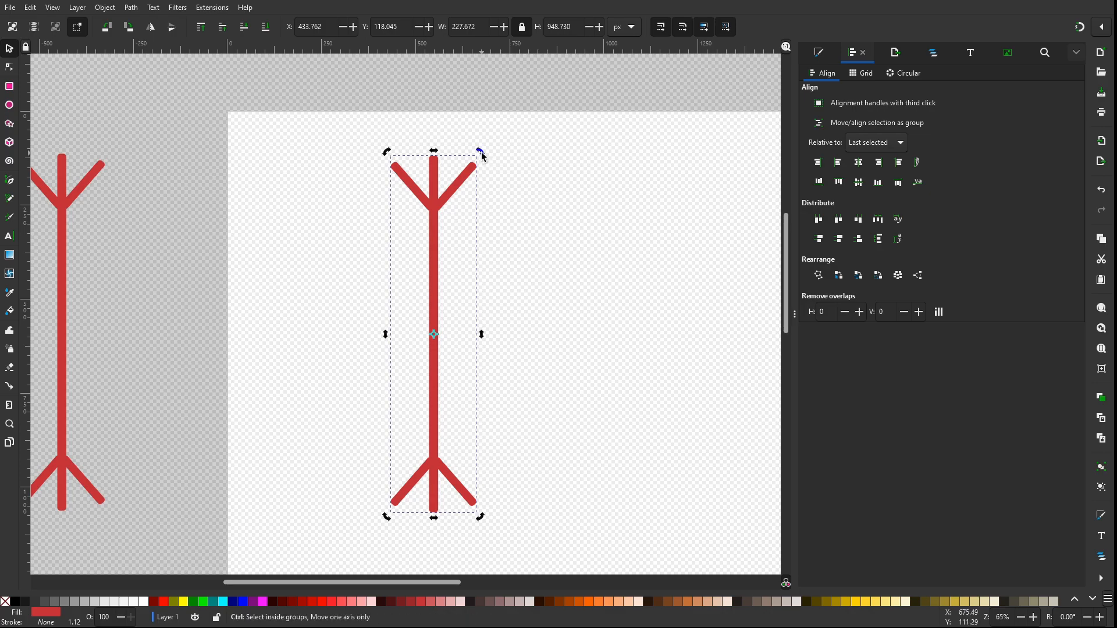
drag(483, 156, 482, 182)
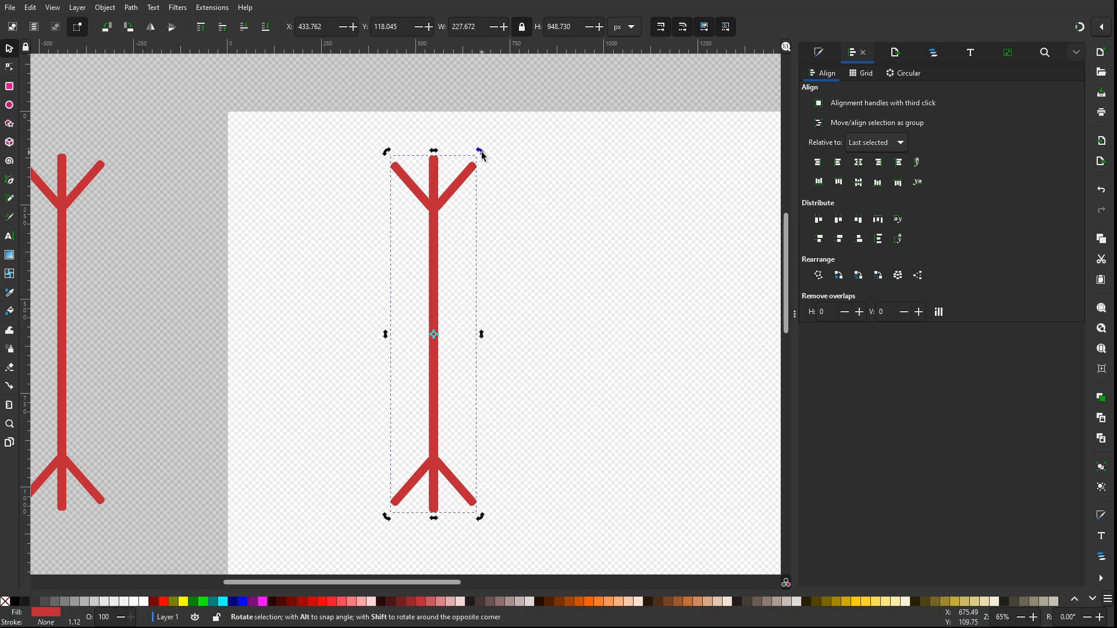
key(ctrl)
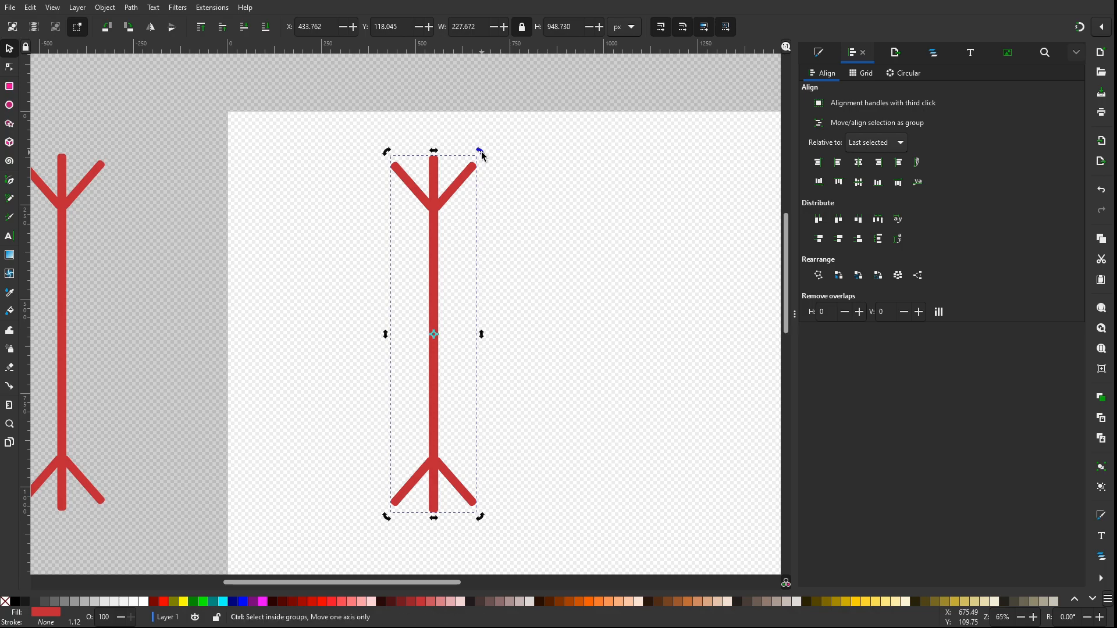
drag(481, 156, 558, 296)
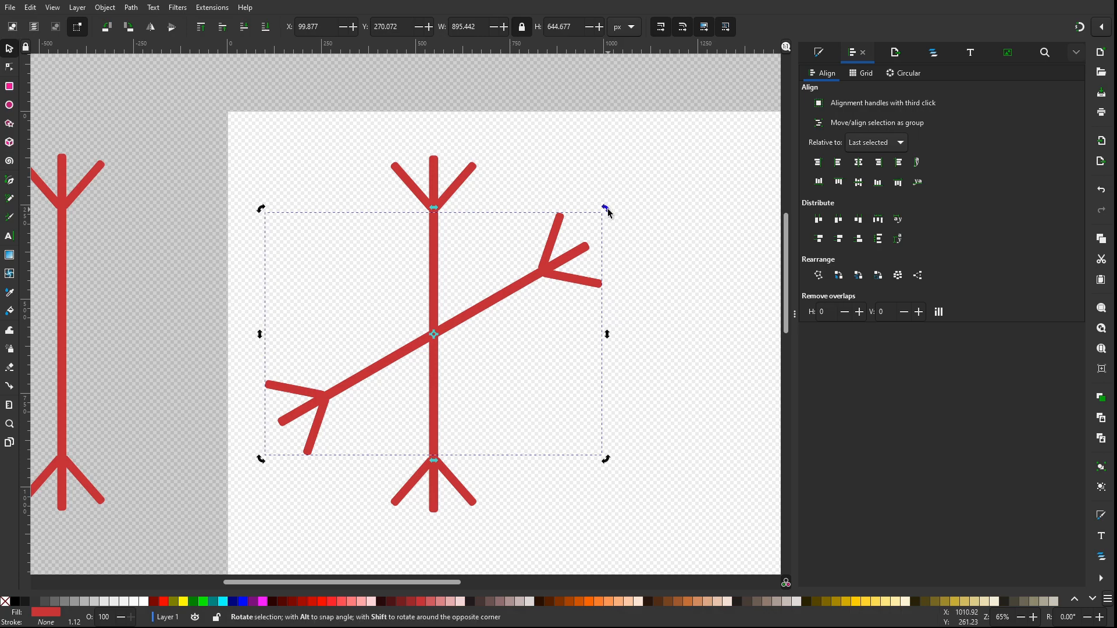
drag(607, 208, 612, 409)
Unite the three crossing bars into a single snowflake path
click(691, 480)
drag(230, 113, 661, 526)
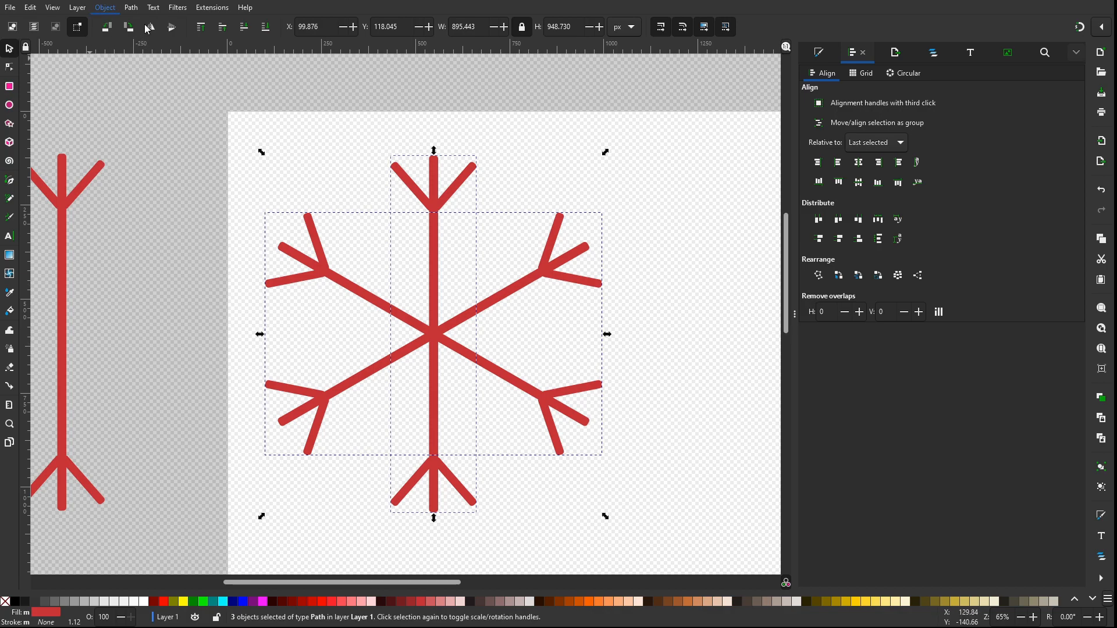
key(ctrl+k)
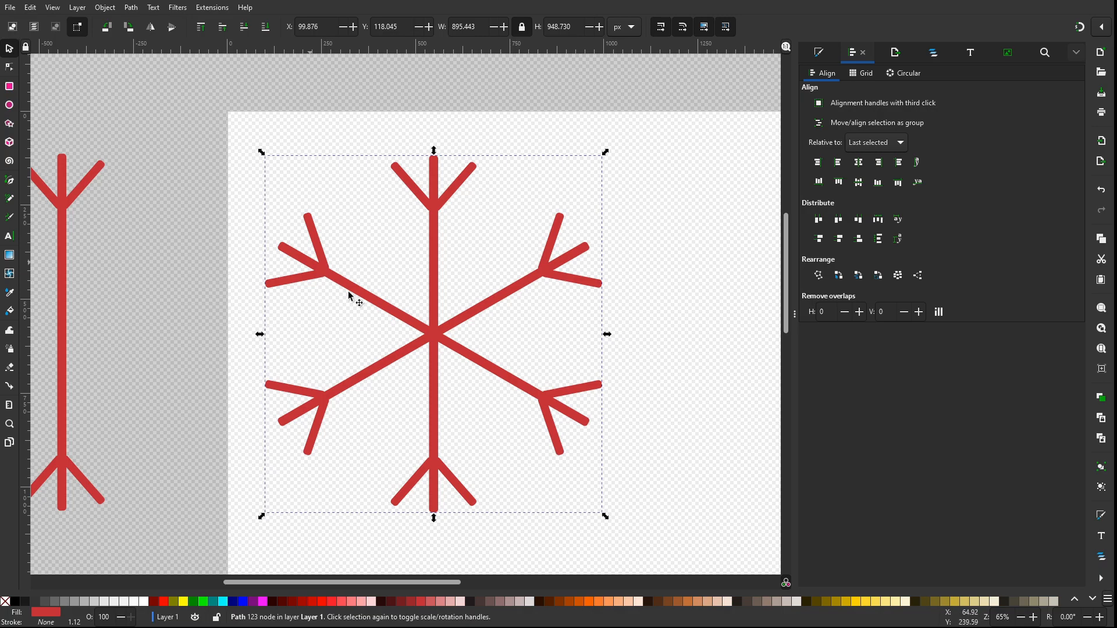
Move the snowflake slightly right to about X 200, Y 103 px, and place the spare bar at about X -311, Y 112 px
mouse_move(62, 339)
mouse_down()
mouse_move(194, 344)
mouse_move(42, 348)
mouse_up()
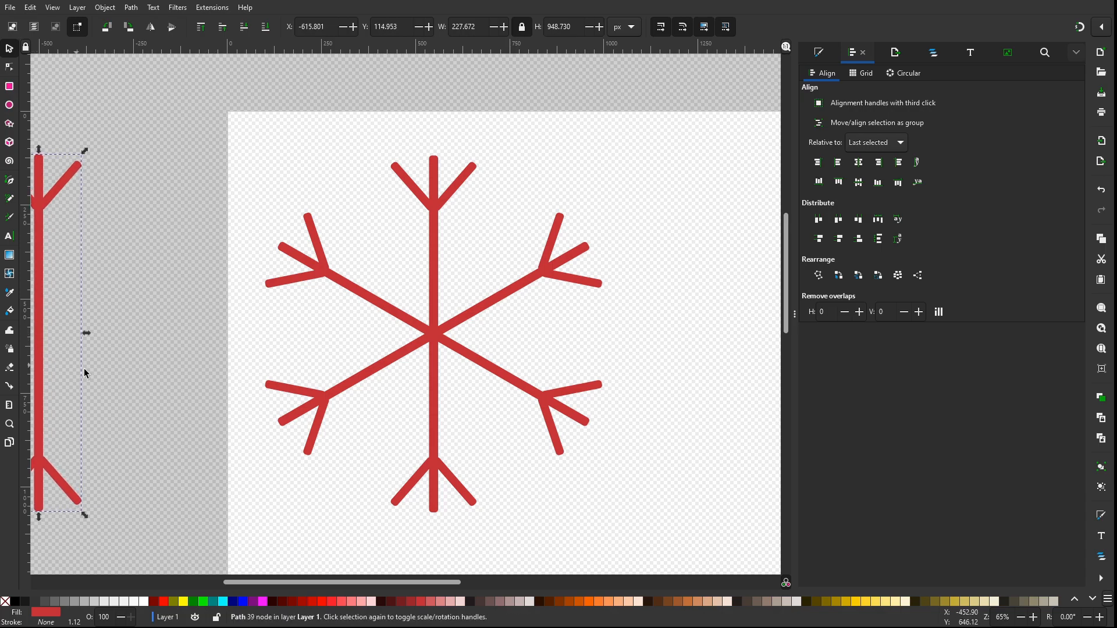
click(430, 428)
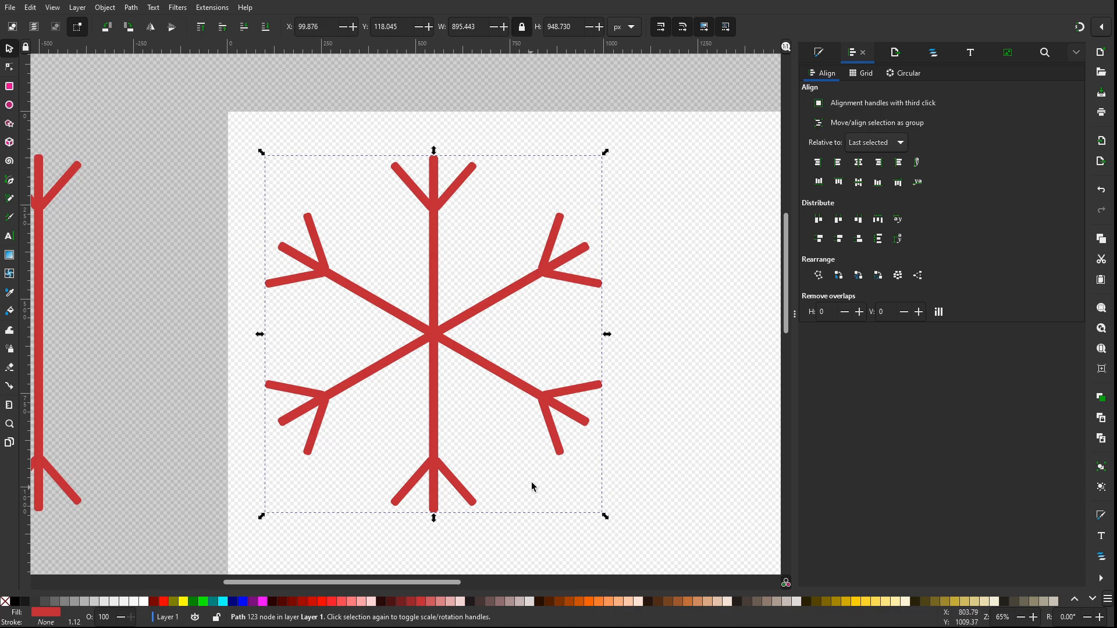
drag(438, 335, 478, 328)
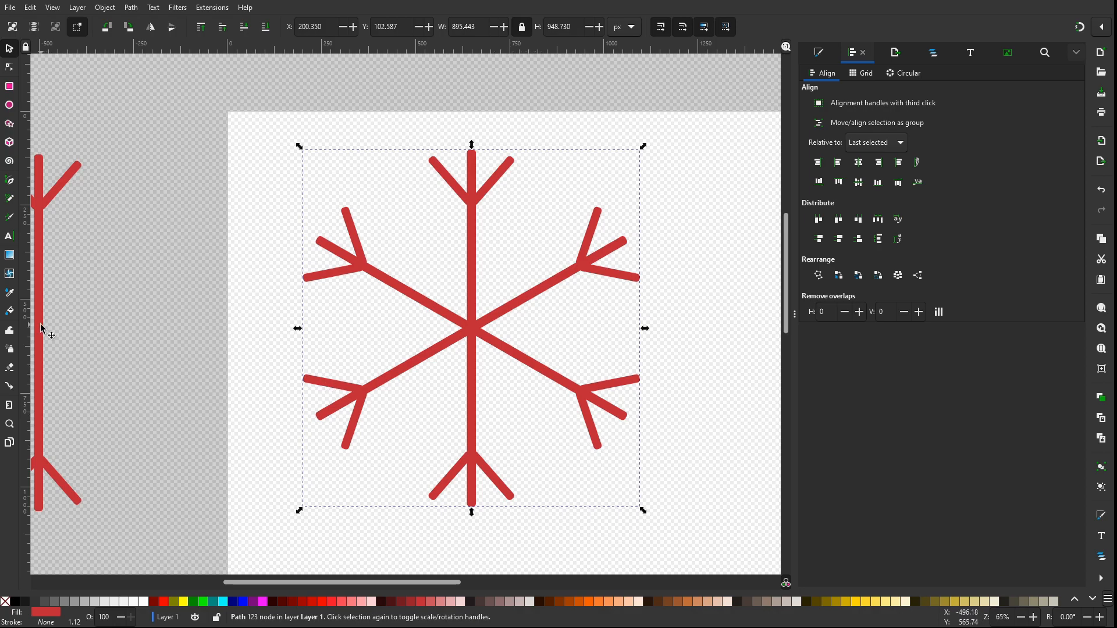
drag(45, 326, 162, 326)
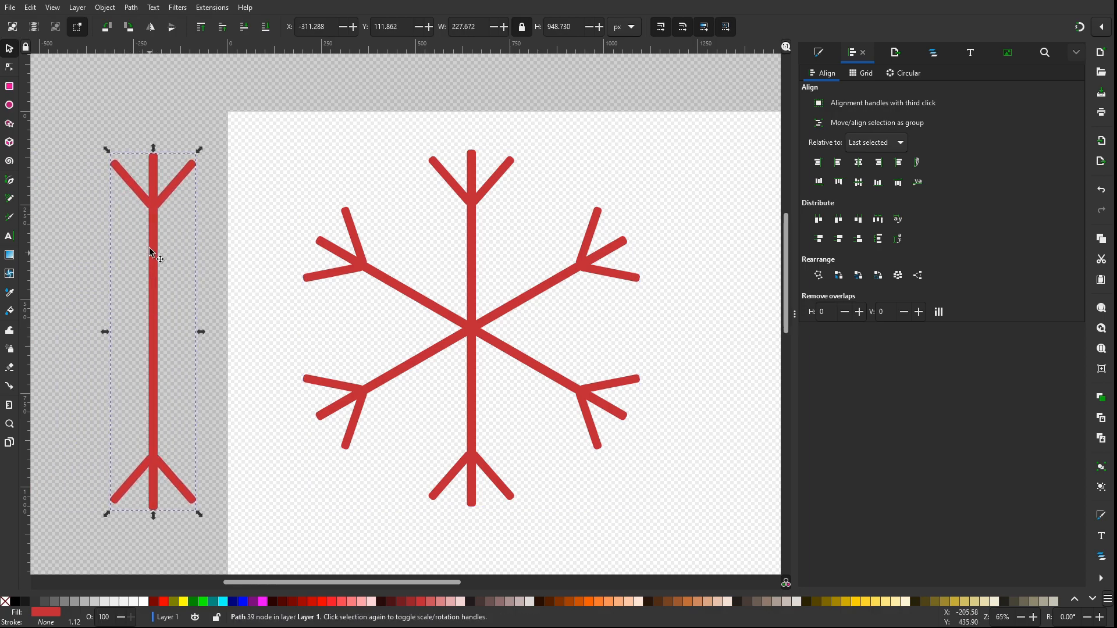
Draw a rectangle about 131 × 22 px on the spare bar below its upper V and rotate it into an upward-right diagonal branch
click(175, 186)
click(175, 186)
click(10, 86)
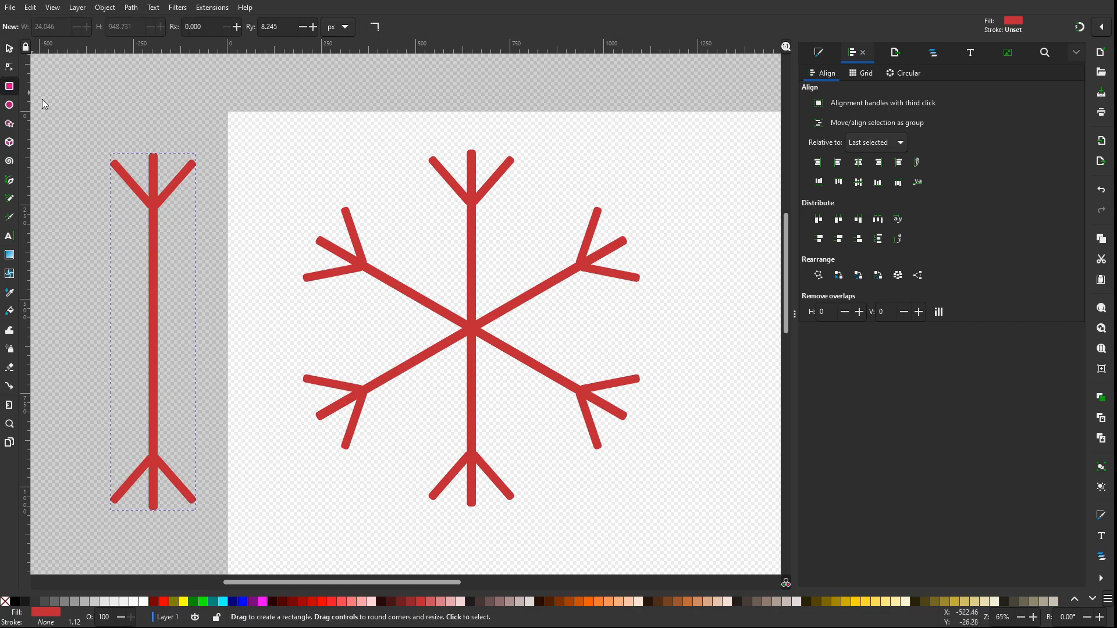
drag(153, 224, 201, 233)
click(9, 48)
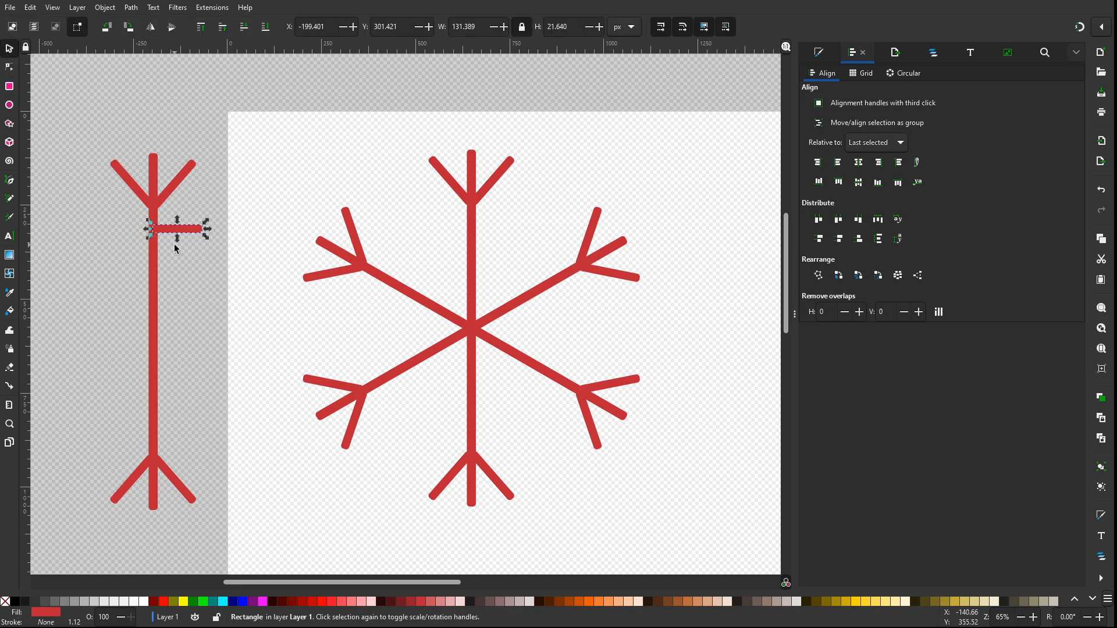
drag(208, 226, 181, 218)
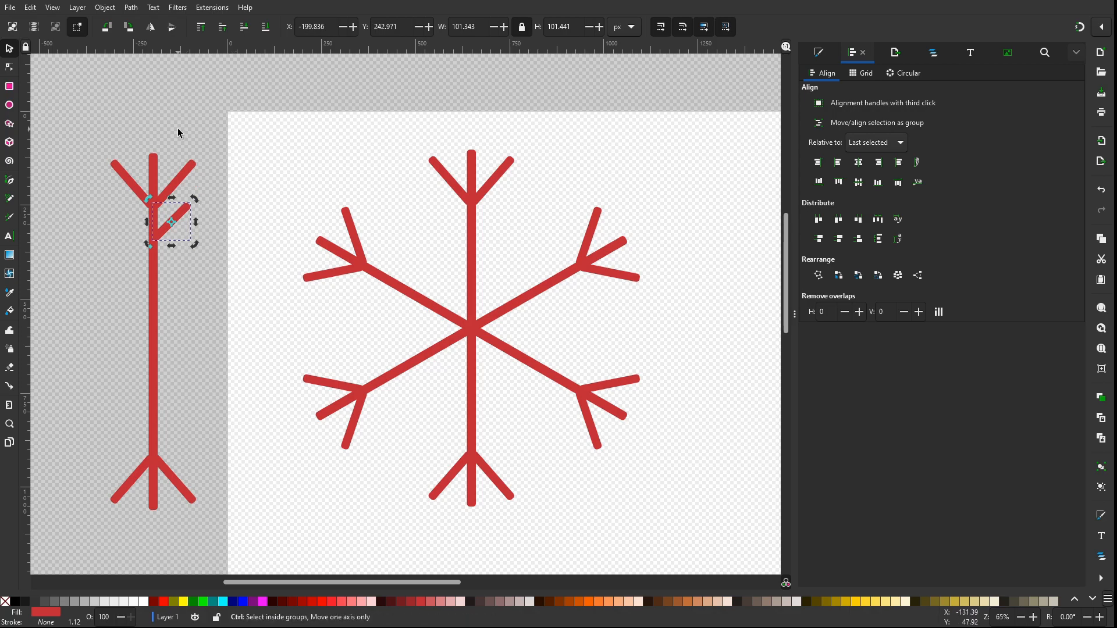
Place a horizontally mirrored copy of the diagonal branch on the opposite side of the spare bar
click(180, 215)
click(154, 29)
drag(174, 233, 137, 232)
Align the two new diagonal branches vertically and unite them into one V-shaped path
click(176, 223)
shift+click(129, 222)
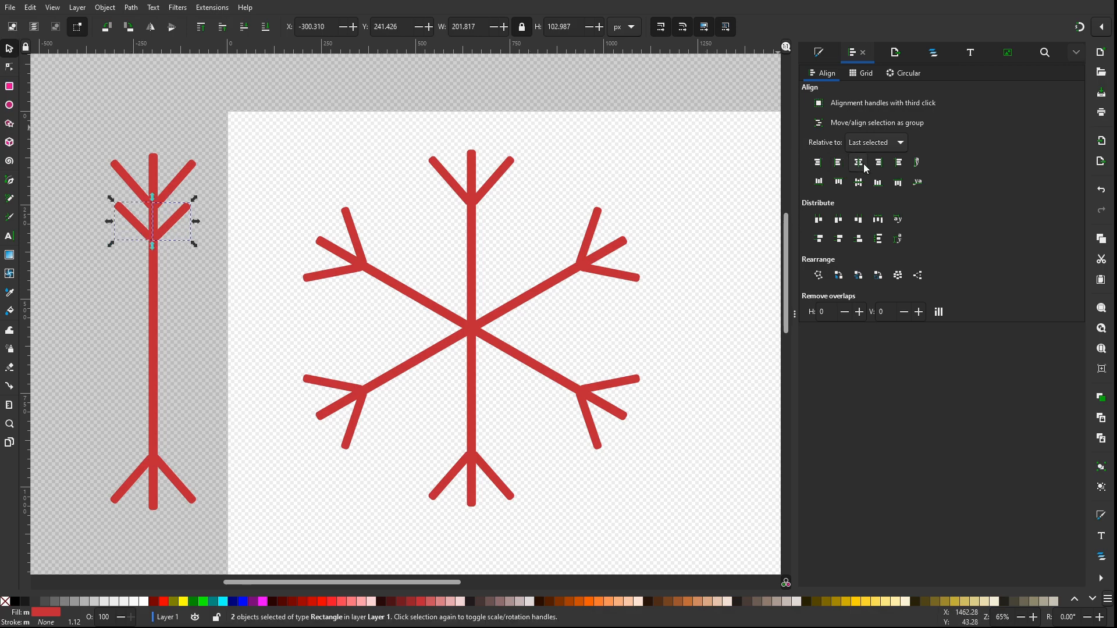
click(859, 183)
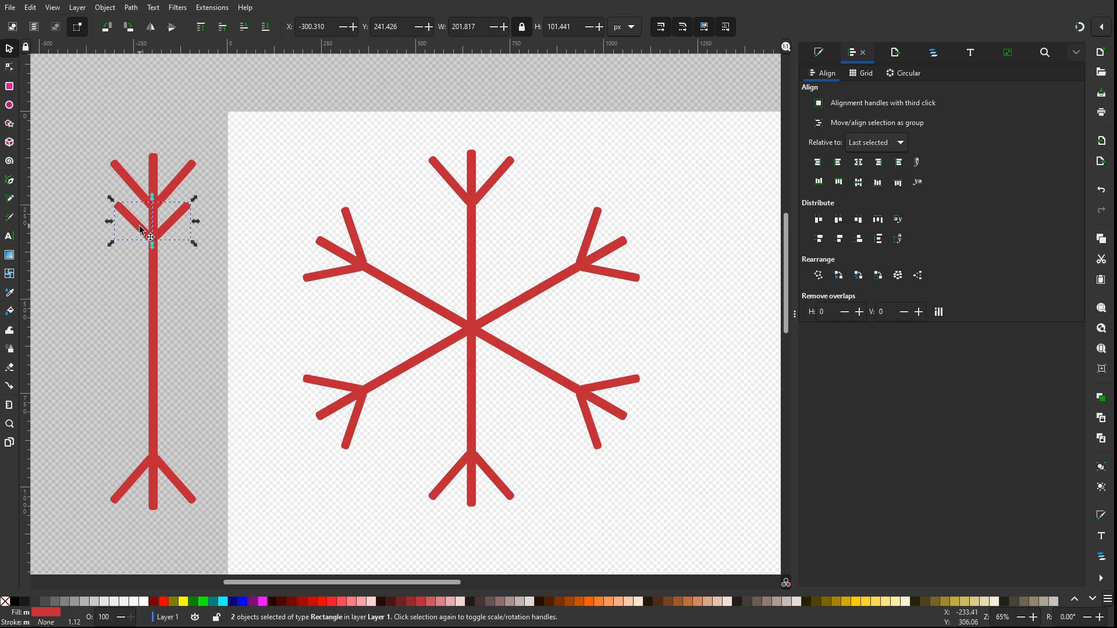
click(191, 285)
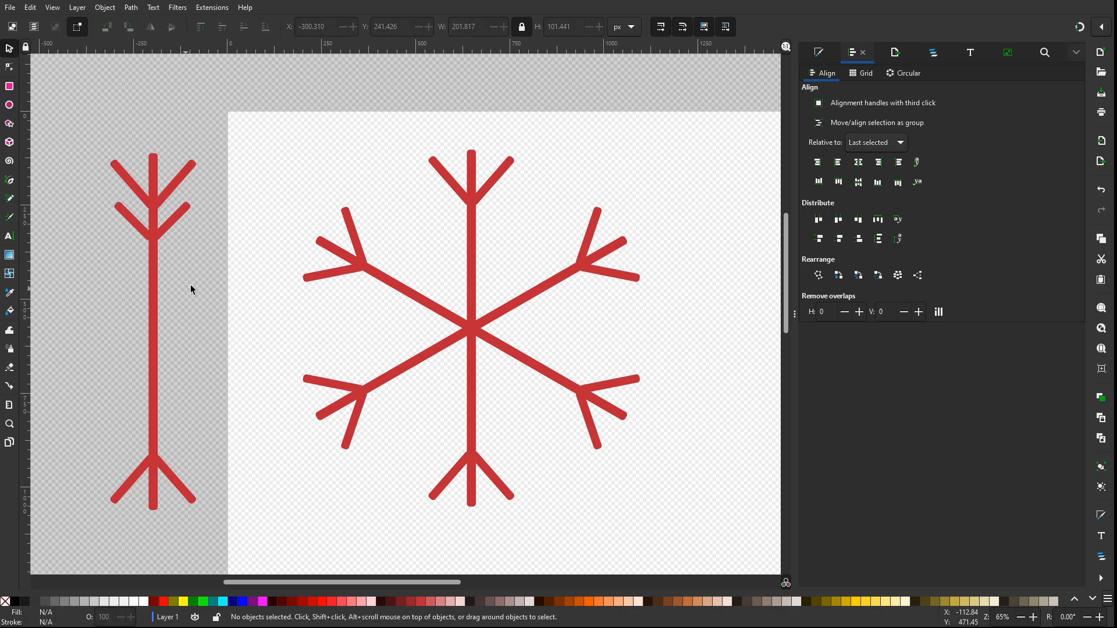
click(173, 227)
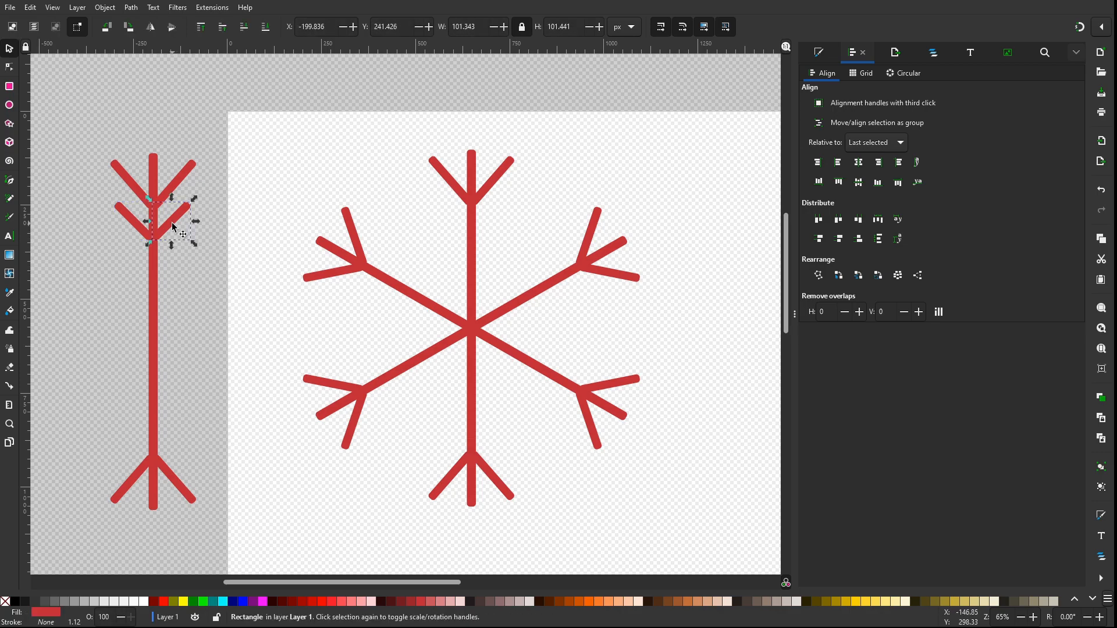
shift+click(124, 218)
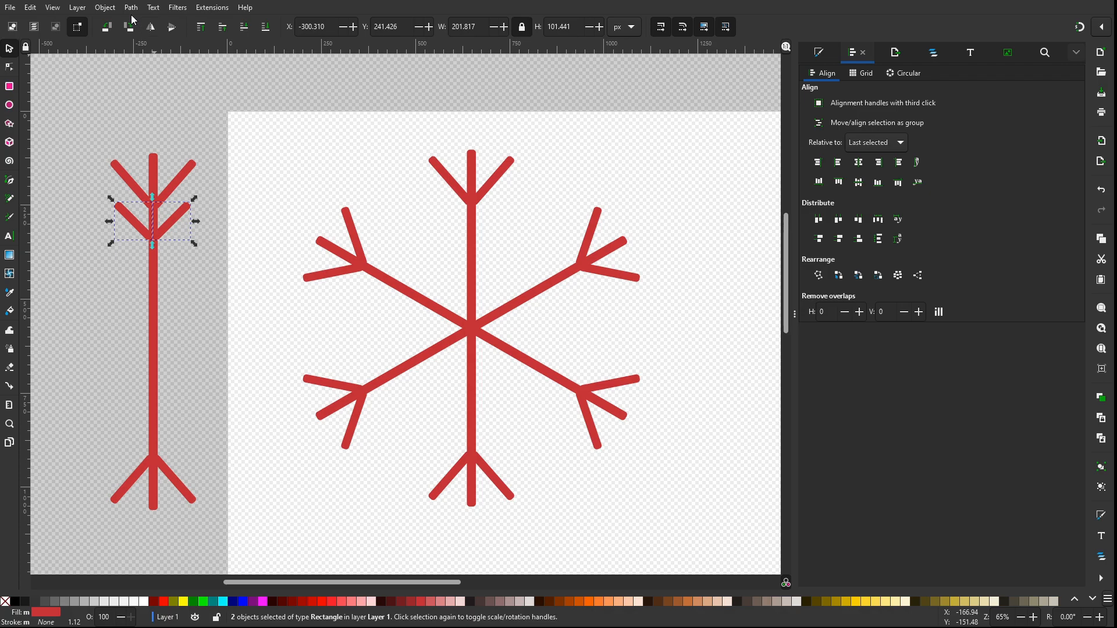
key(ctrl+plus)
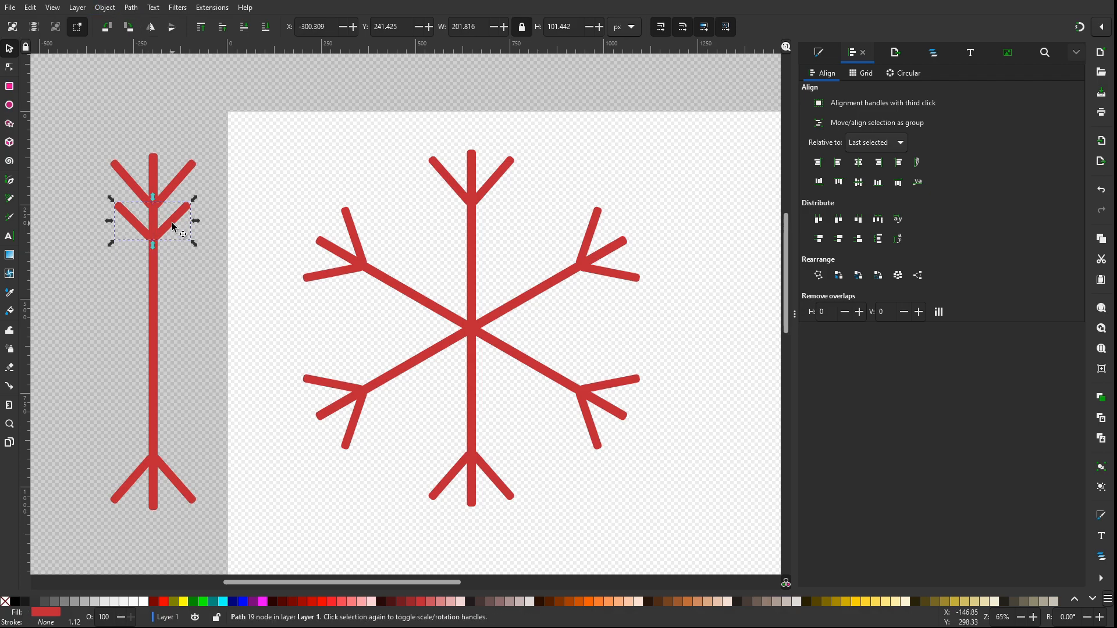
Place a vertically flipped copy of the inner V just above the bar's lower inverted V
drag(171, 239, 175, 349)
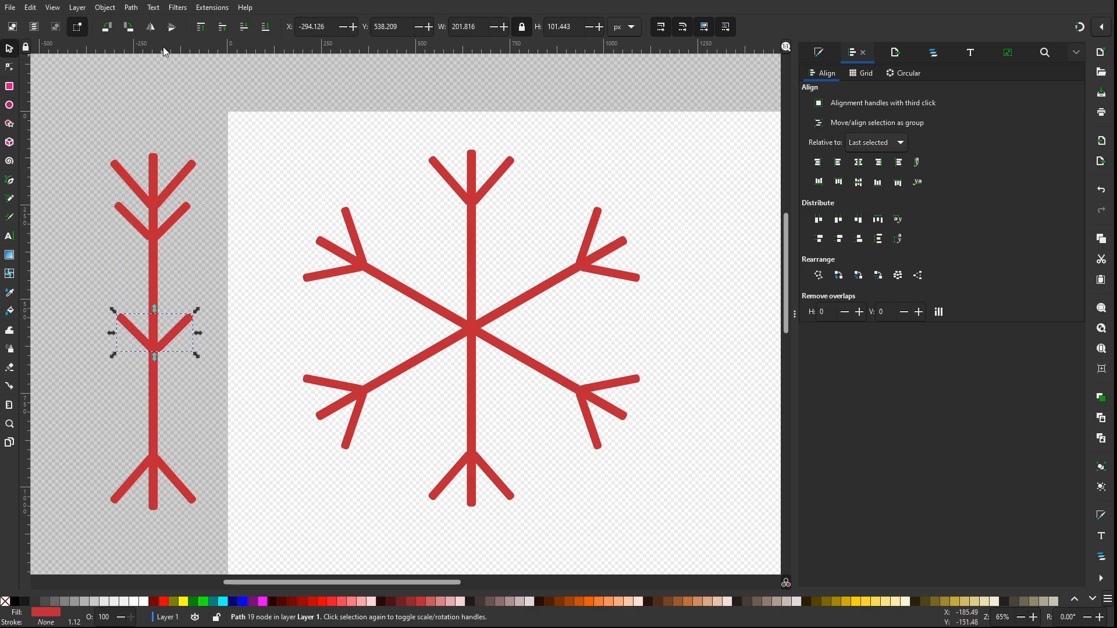
click(172, 26)
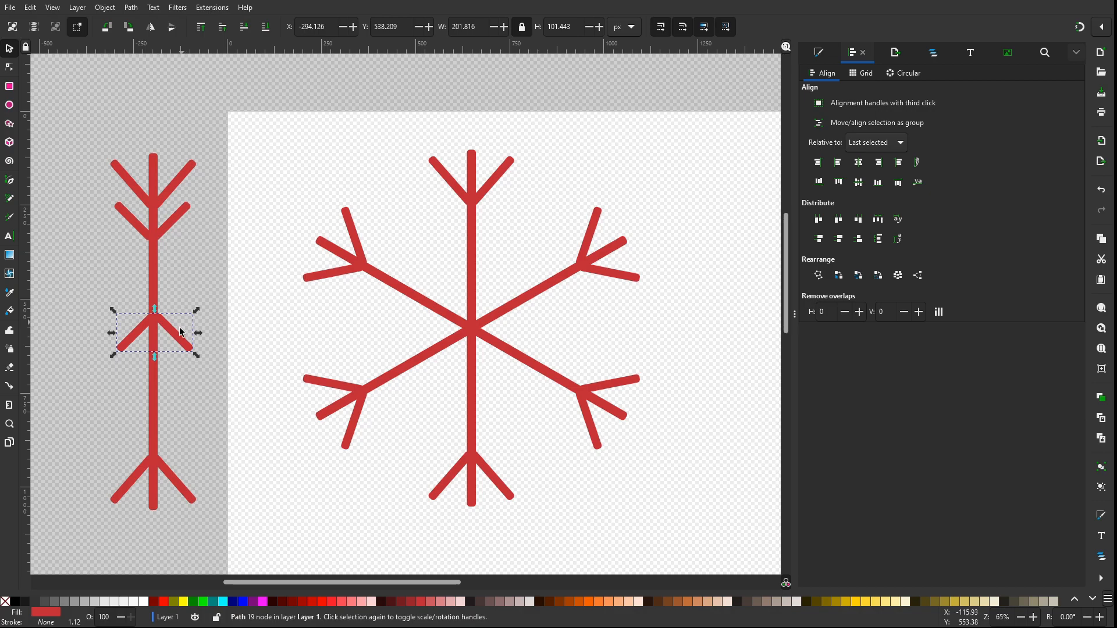
drag(174, 339, 172, 450)
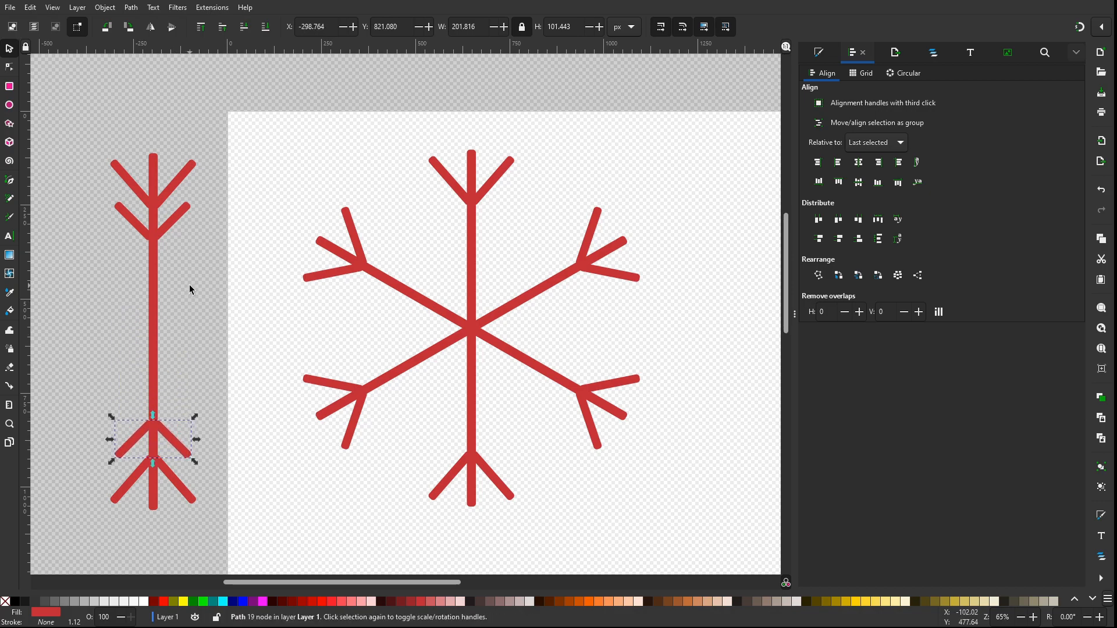
Center the two inner V shapes horizontally on each other and combine them into one path
shift+click(180, 221)
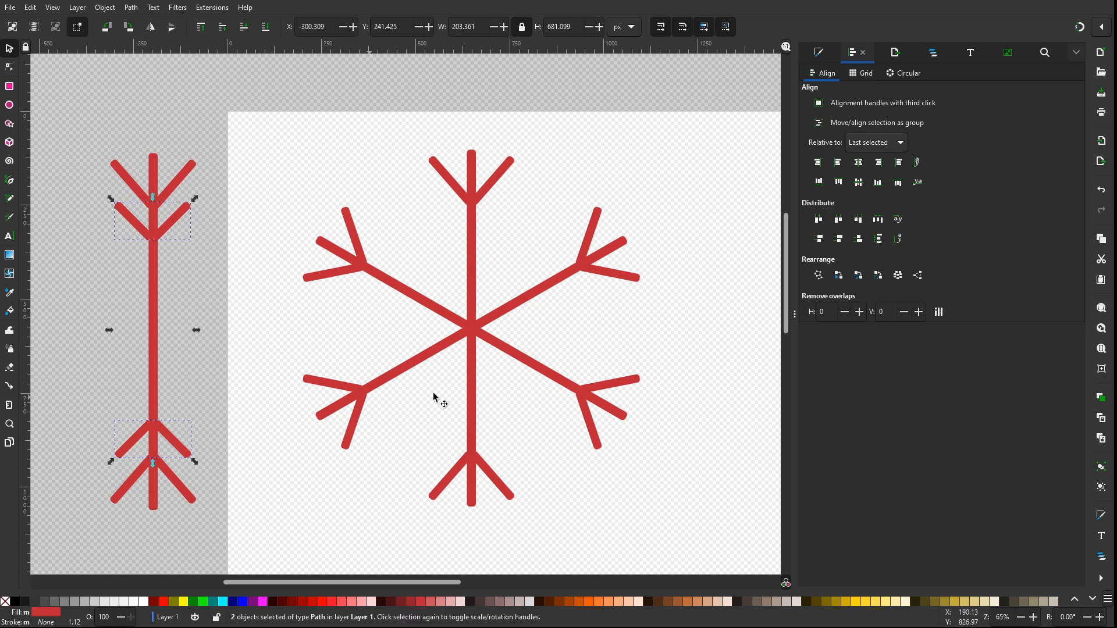
click(858, 163)
click(209, 268)
click(177, 215)
shift+click(182, 449)
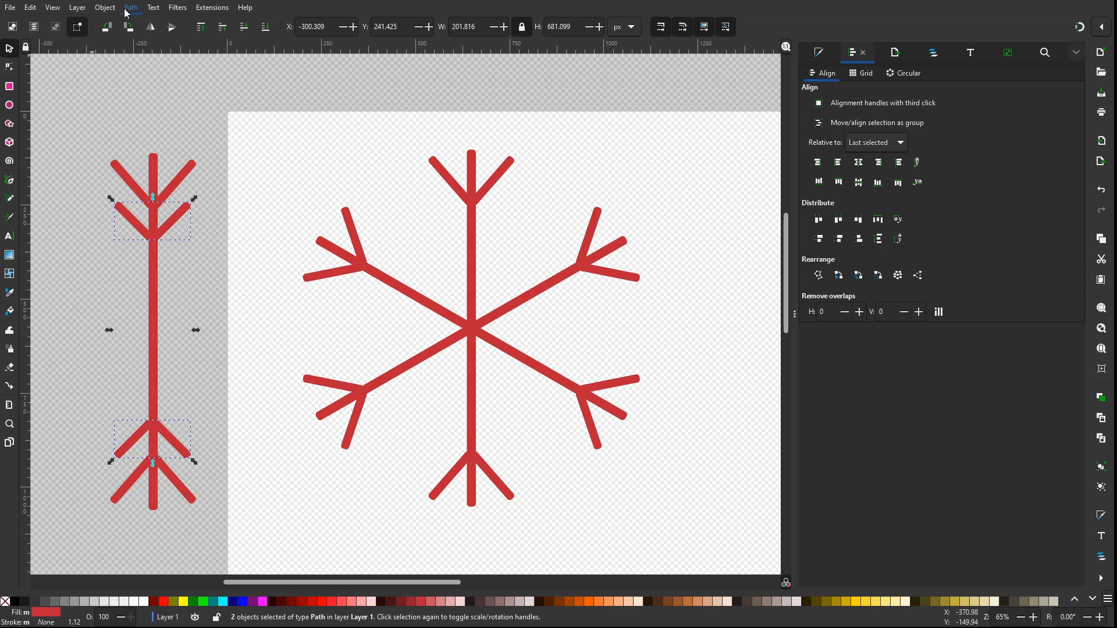
key(ctrl+k)
click(229, 326)
Center the spare bar horizontally on the combined inner V shapes and unite them into a single path
click(154, 319)
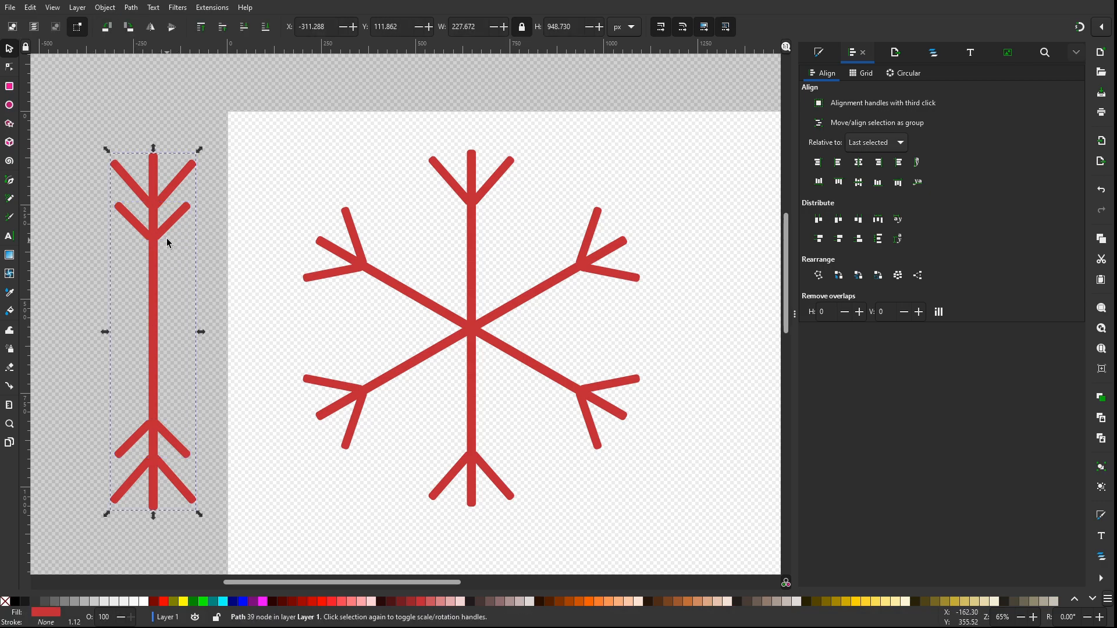
shift+click(175, 218)
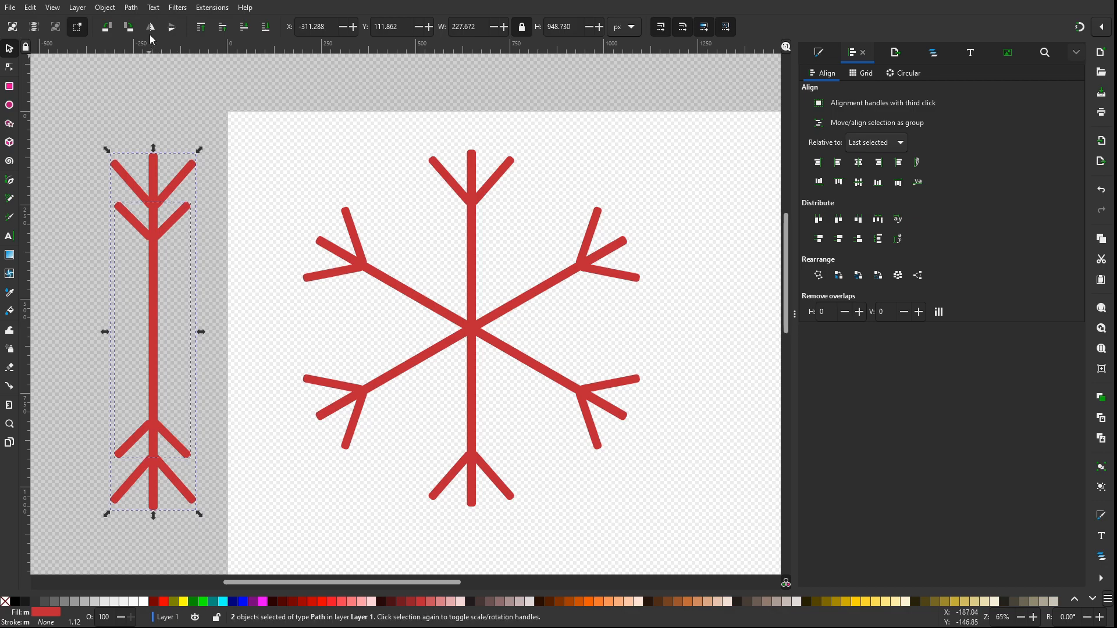
click(861, 166)
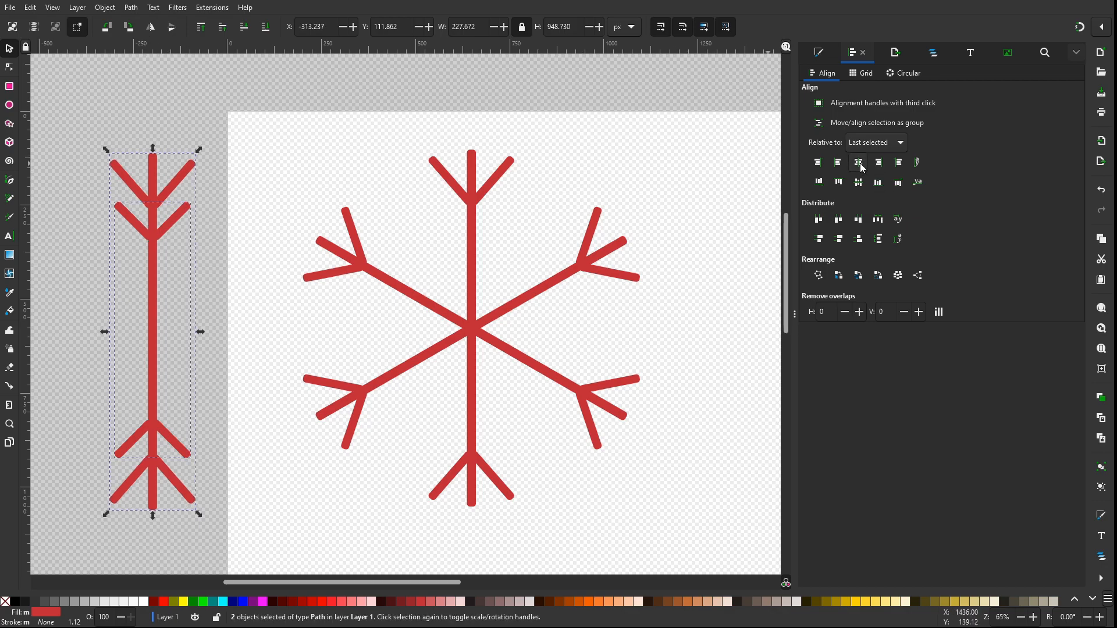
click(373, 197)
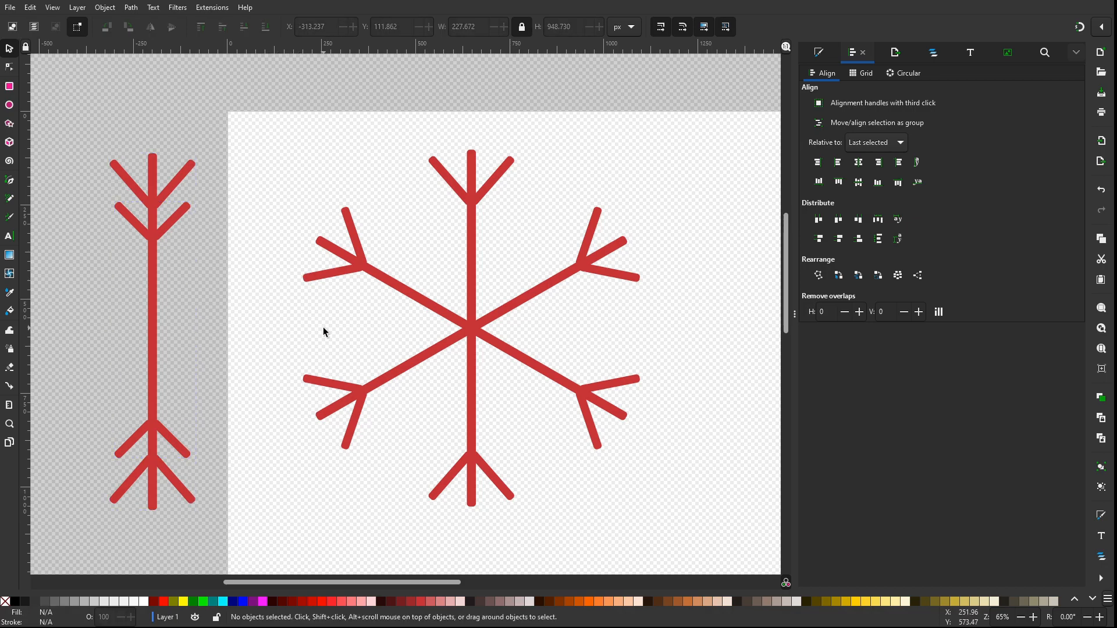
drag(200, 519, 99, 135)
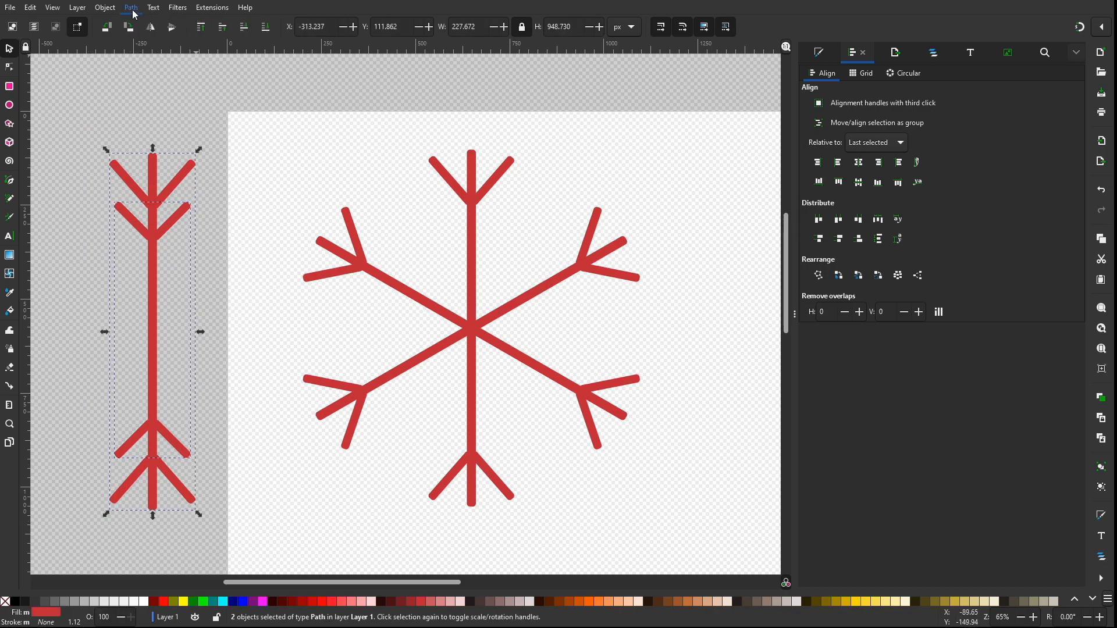
key(ctrl+k)
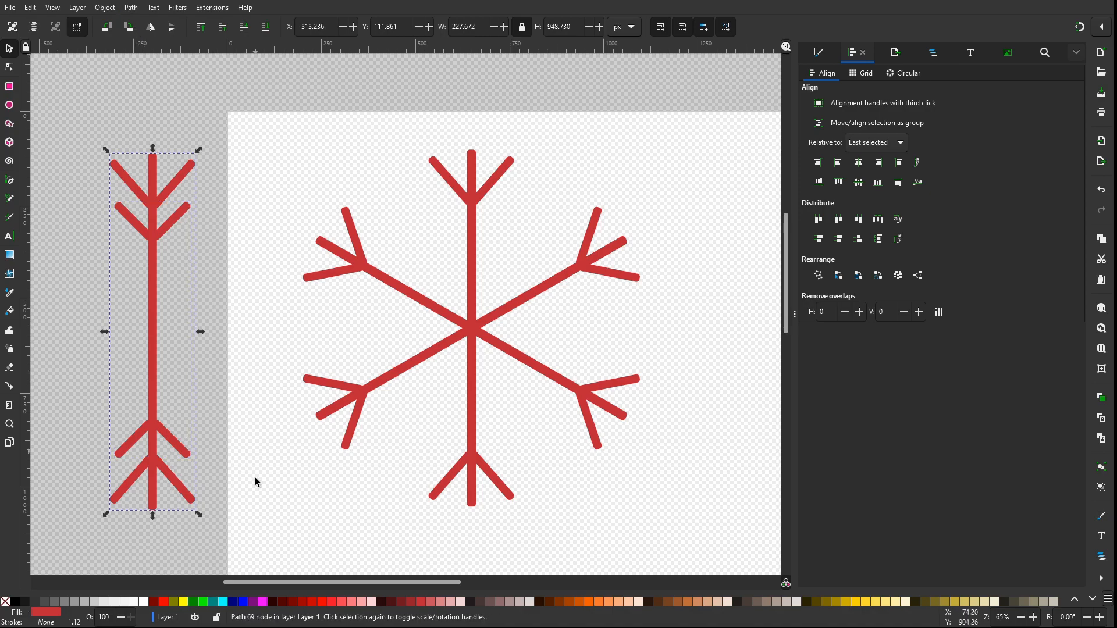
Rotate two copies of the double-V bar about its center so the three bars form six evenly spaced snowflake arms
drag(279, 584, 241, 584)
click(306, 165)
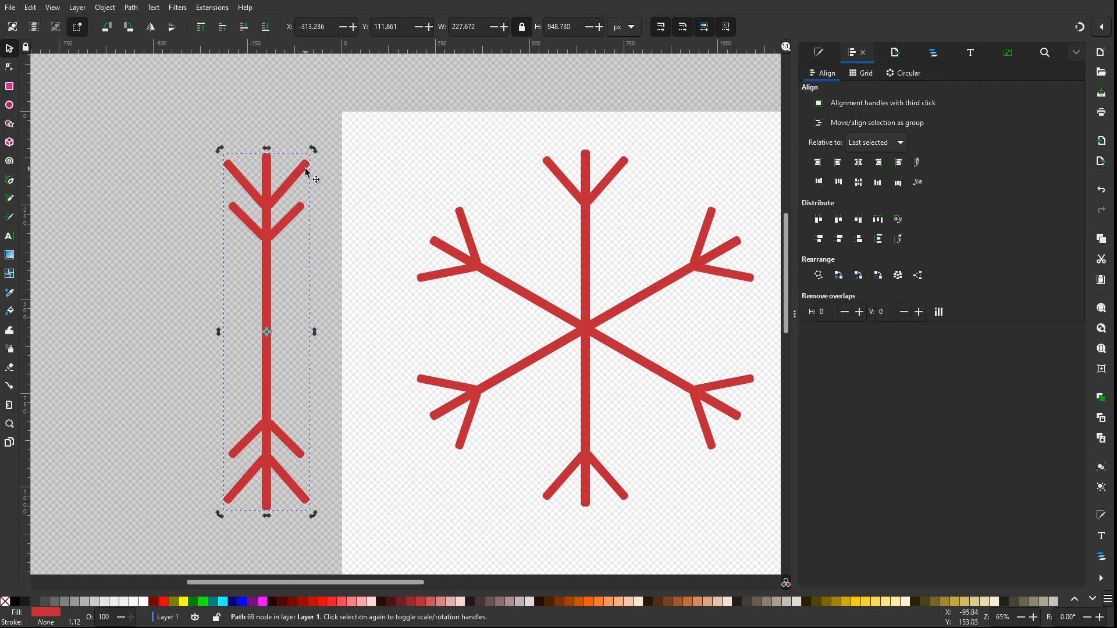
drag(313, 153, 375, 292)
key(ctrl+z)
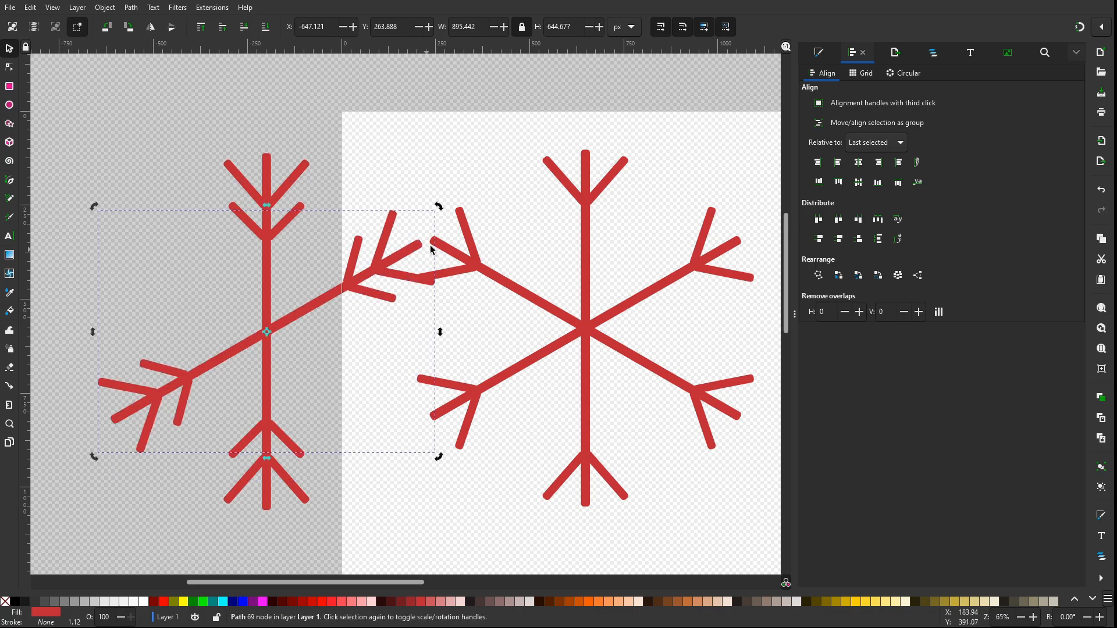
drag(441, 213, 442, 407)
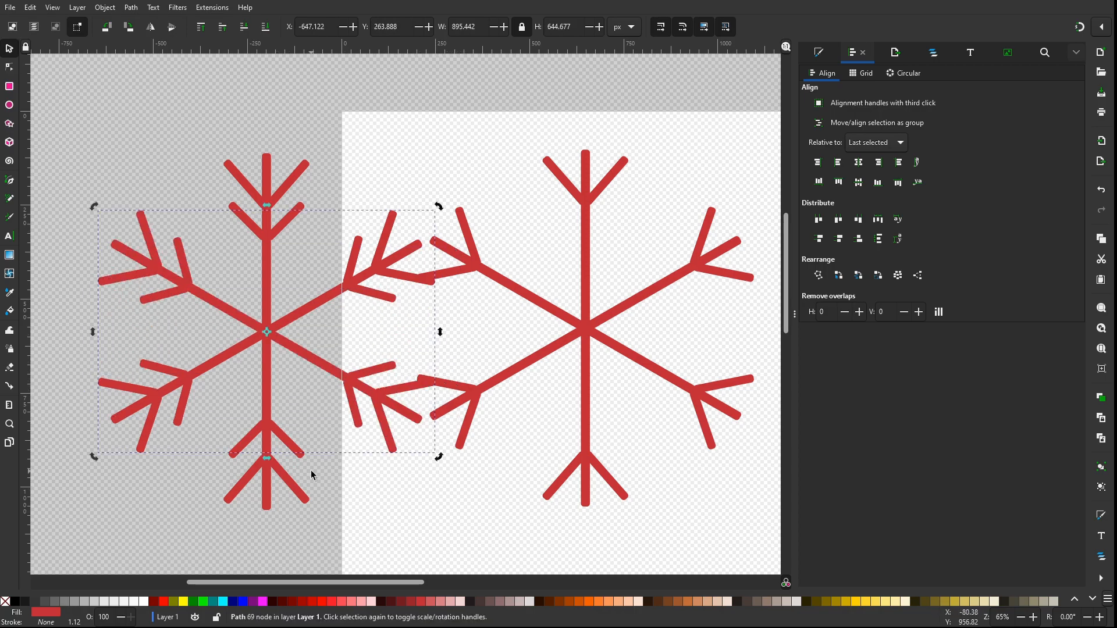
click(376, 535)
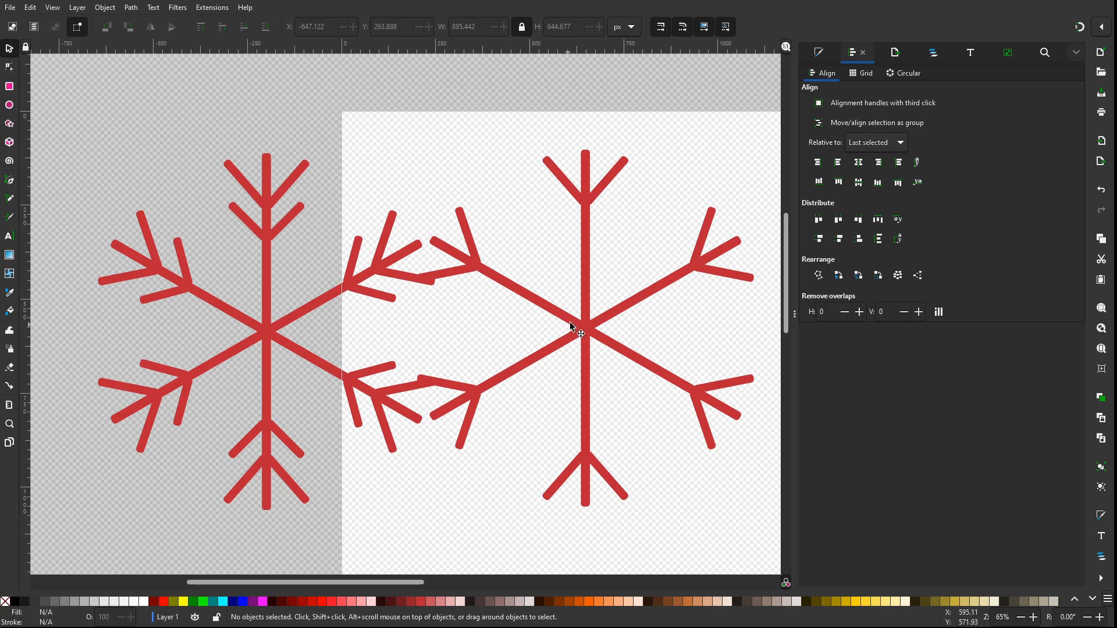
Move the single-V snowflake clear of the new double-V snowflake, to about X 479, Y 95 px
drag(592, 328, 699, 325)
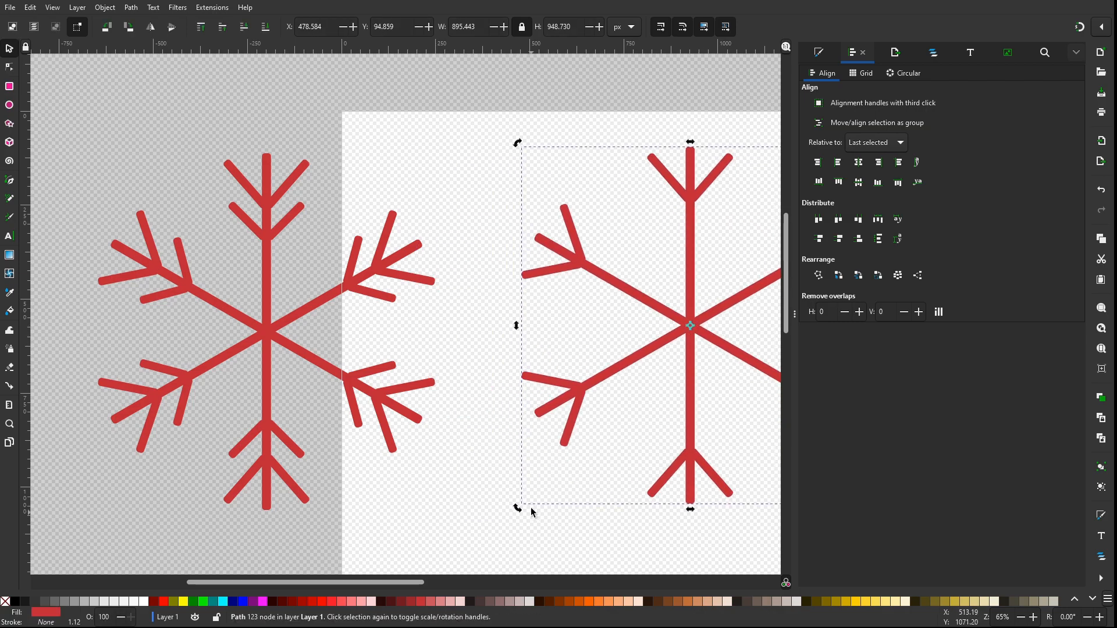
drag(433, 515, 87, 127)
click(525, 550)
Place a spare copy of the vertical double-V bar beside the new snowflake, at about X -1149, Y 82 px
click(264, 373)
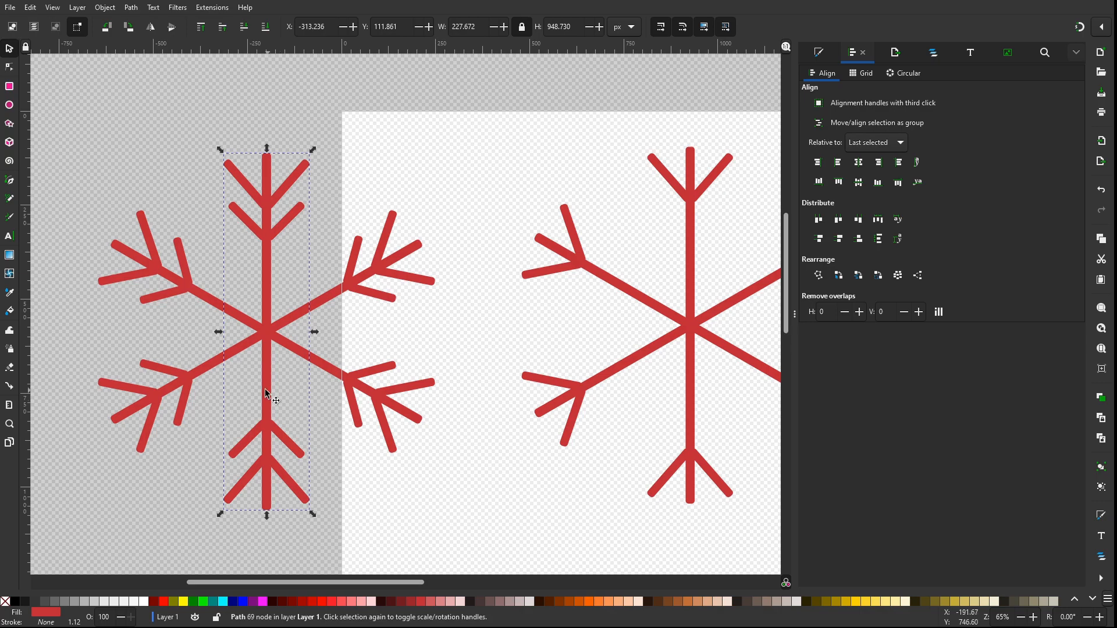
drag(270, 394, 16, 384)
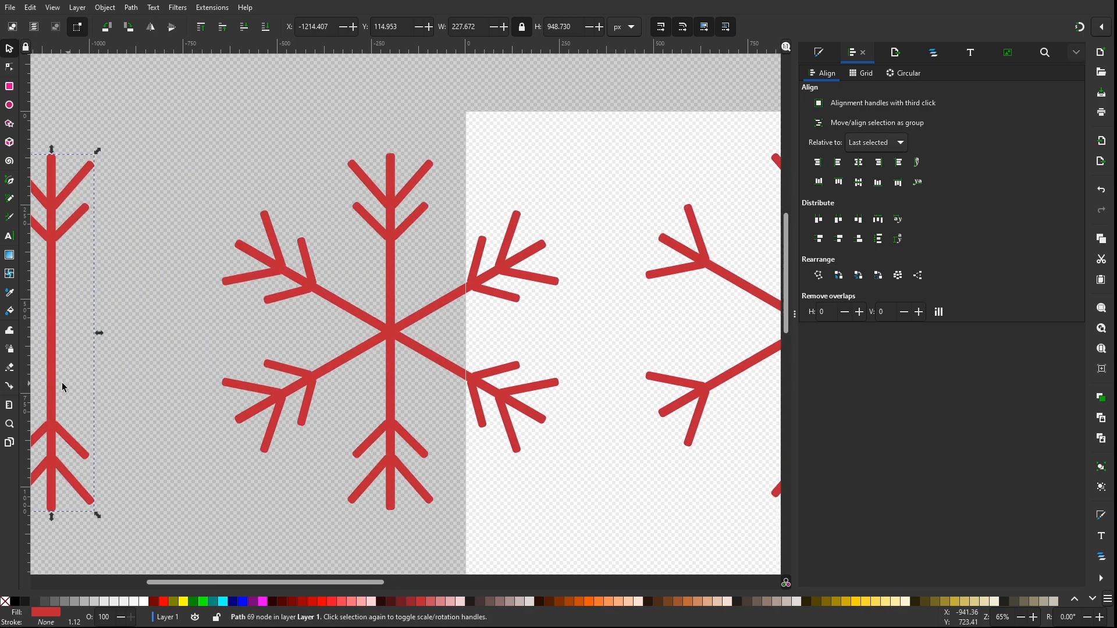
drag(58, 345, 83, 332)
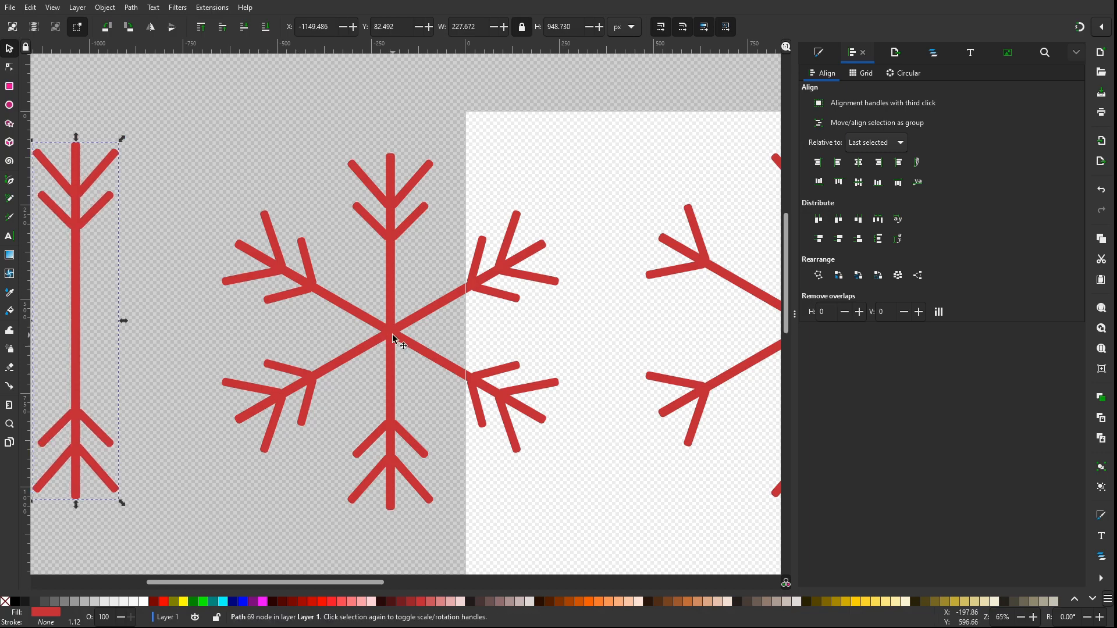
Select the three crossed double-V bars and unite them into a single snowflake path
mouse_move(394, 333)
mouse_down()
mouse_move(418, 328)
mouse_move(390, 330)
mouse_up()
key(ctrl+z)
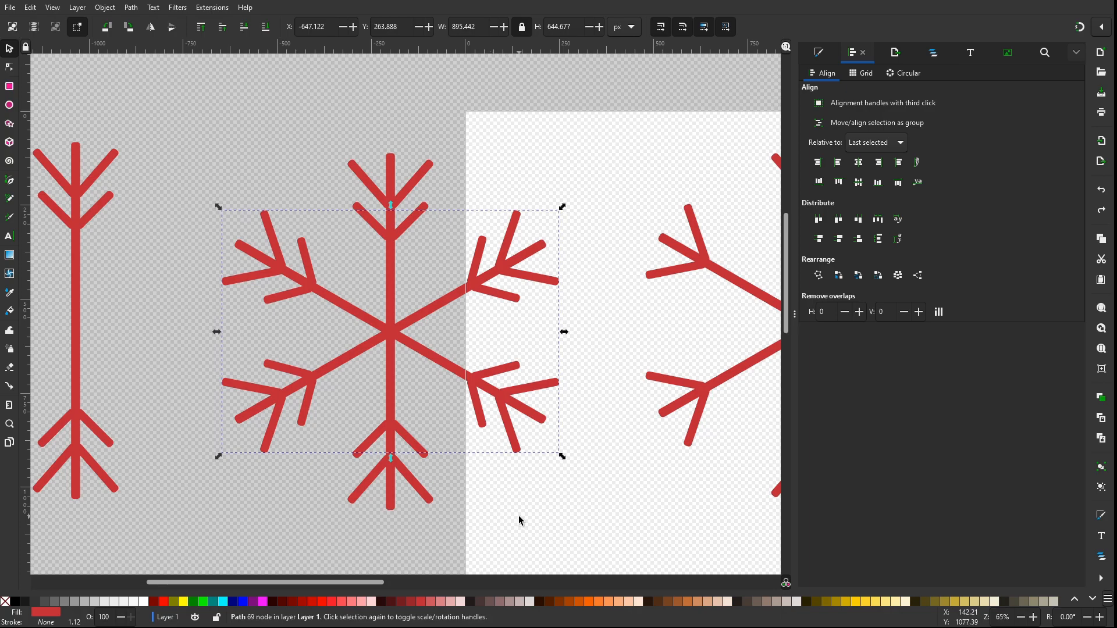
drag(548, 523, 235, 134)
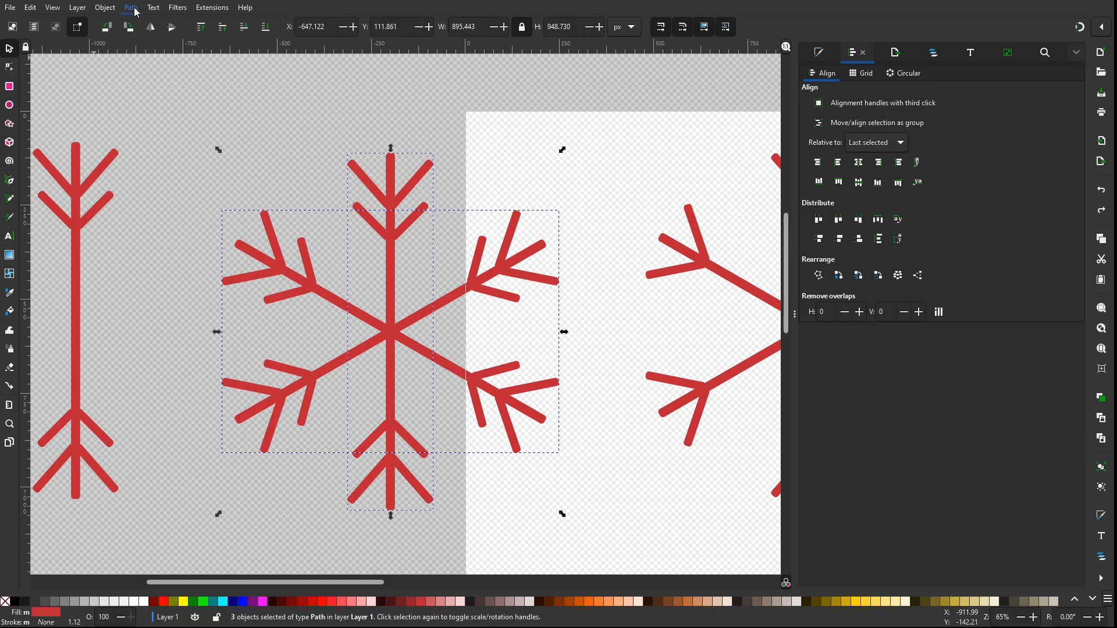
key(ctrl+k)
Shift the single-V snowflake farther from the double-V one, to about X 604, Y 115 px
drag(305, 582, 427, 607)
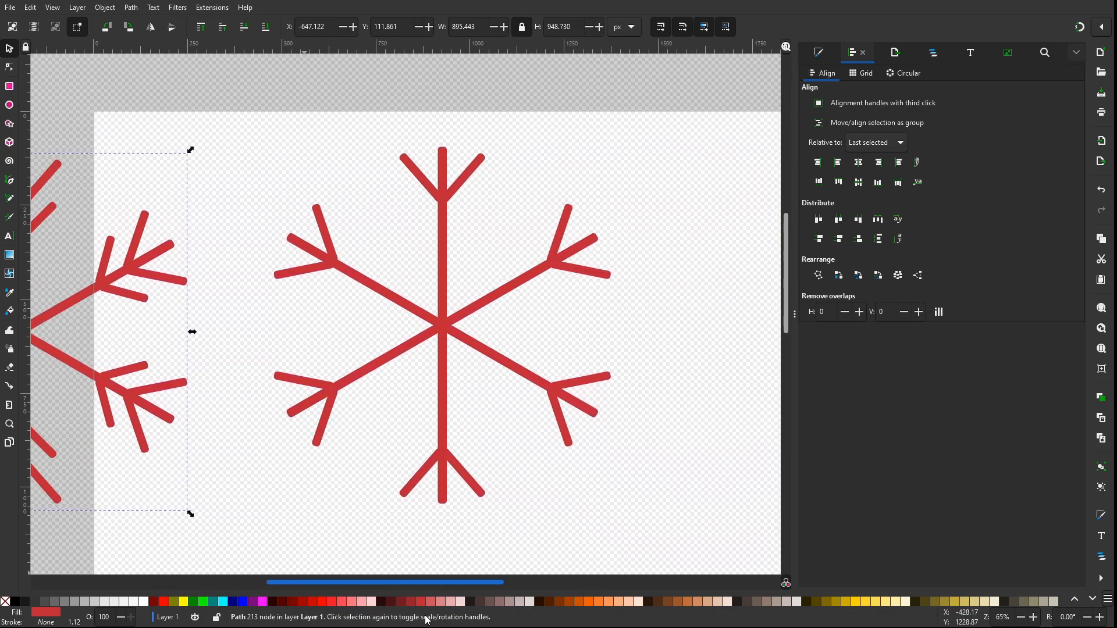
drag(451, 330, 498, 338)
drag(453, 582, 469, 586)
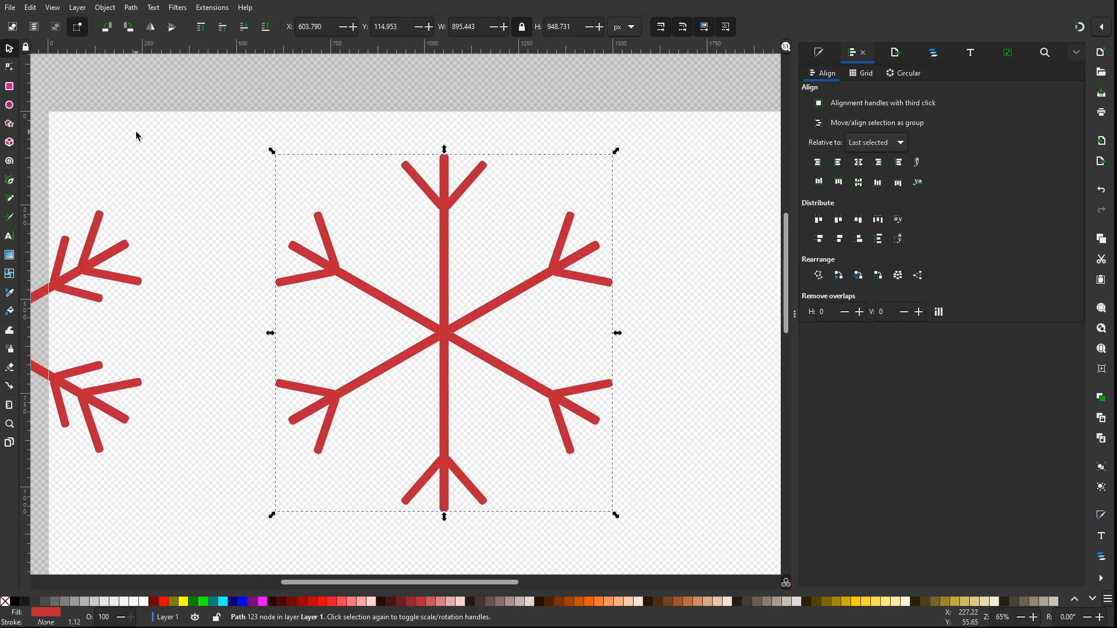
Draw a six-cornered star about 471 by 543 px from the single-V snowflake's center, its tips aligned with the arms
click(7, 125)
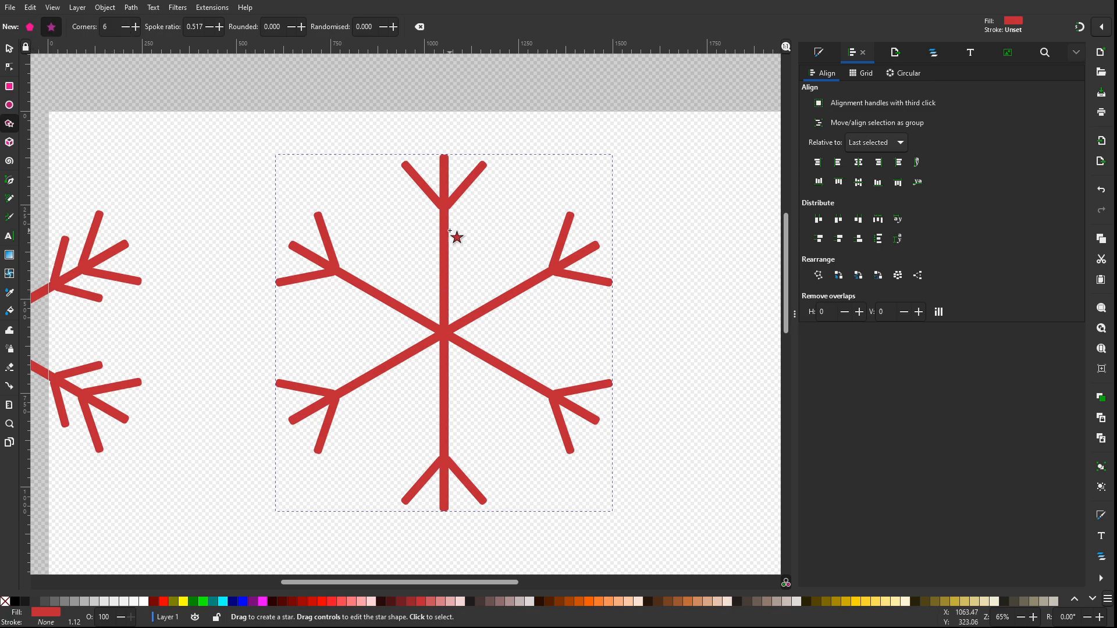
drag(444, 332, 536, 288)
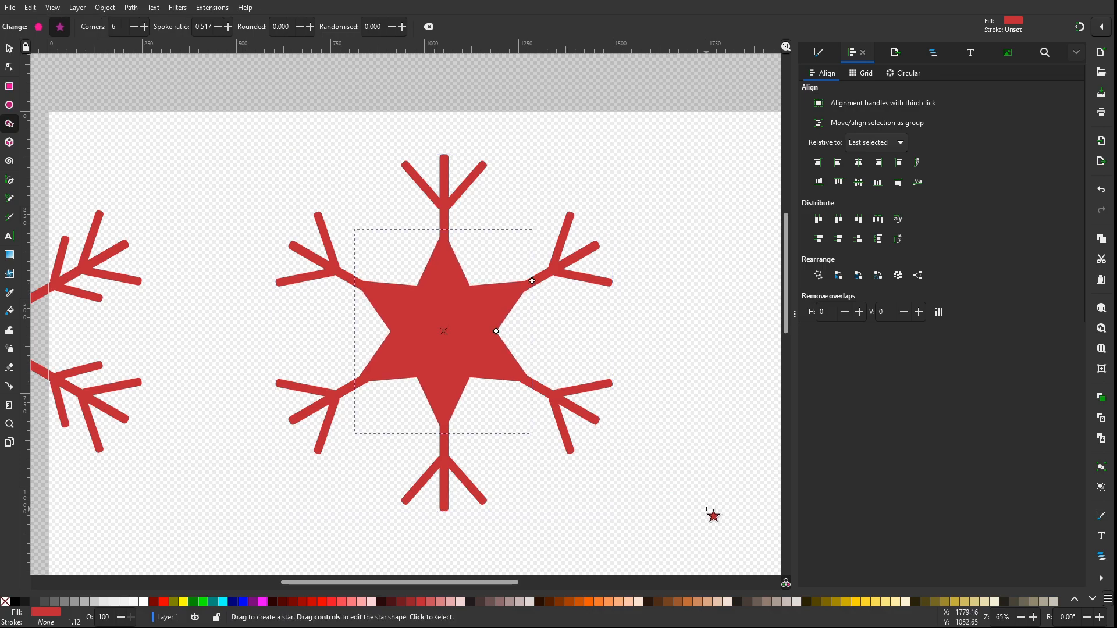
click(9, 49)
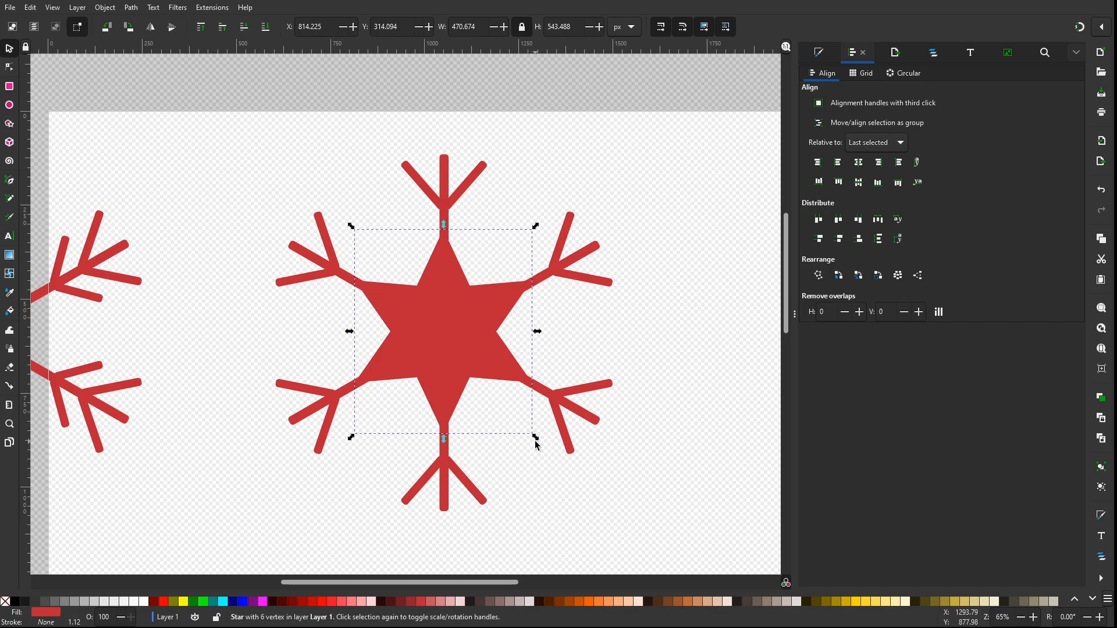
Duplicate the star, enlarge the copy to about 604 by 697 px and fill it orange
key(ctrl)
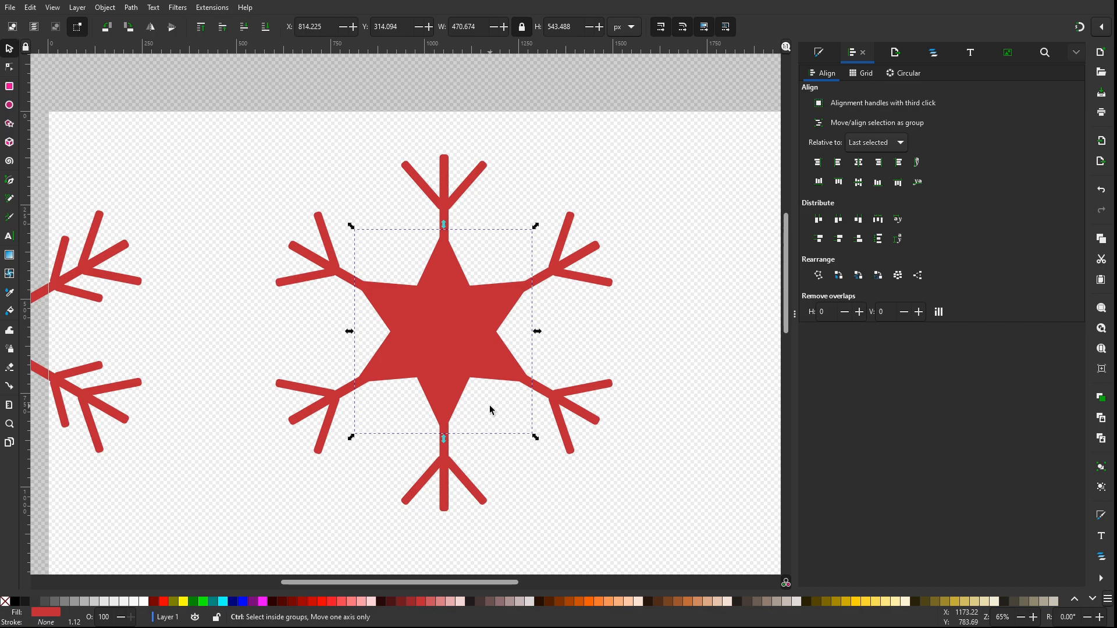
drag(539, 446, 591, 510)
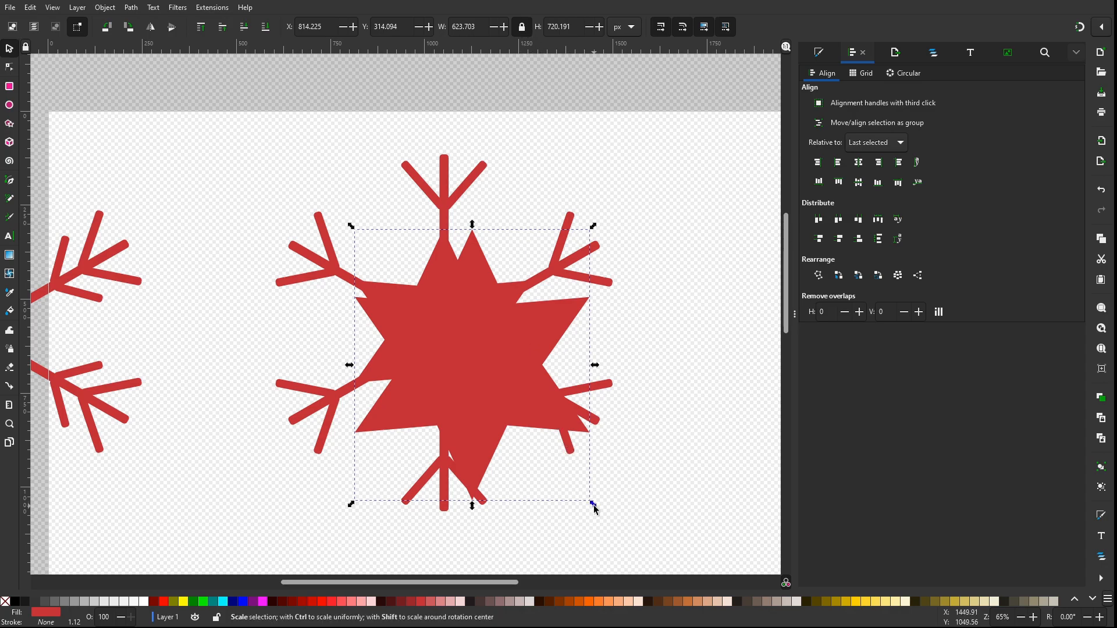
mouse_move(595, 510)
mouse_down()
mouse_move(669, 596)
mouse_move(529, 451)
mouse_move(609, 539)
mouse_move(555, 465)
mouse_move(586, 522)
mouse_up()
scroll(585, 523, up, 2)
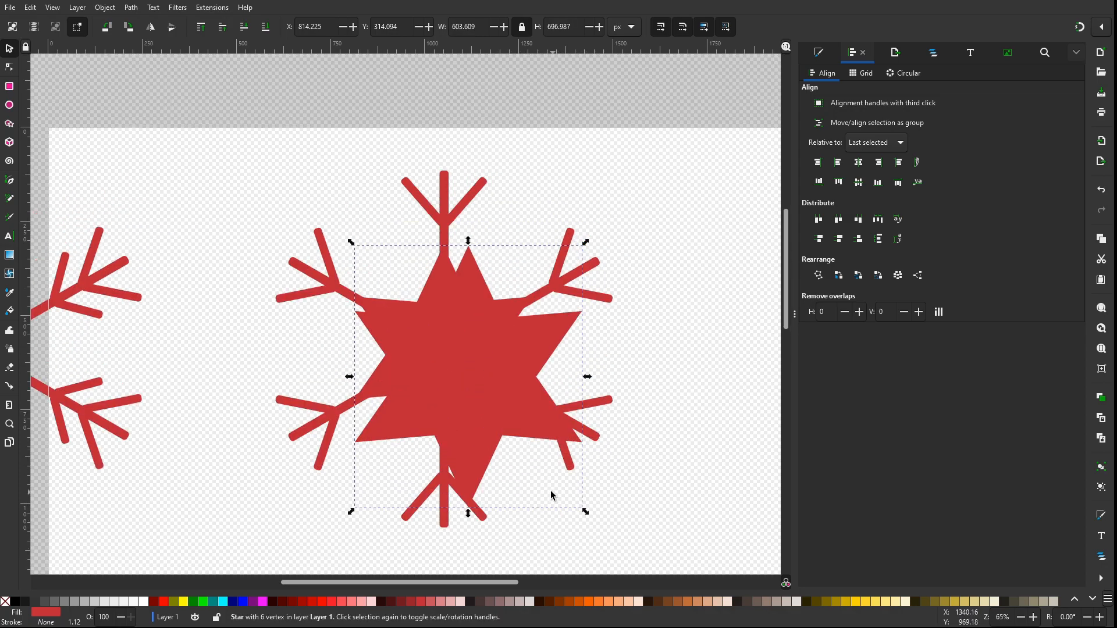
click(588, 601)
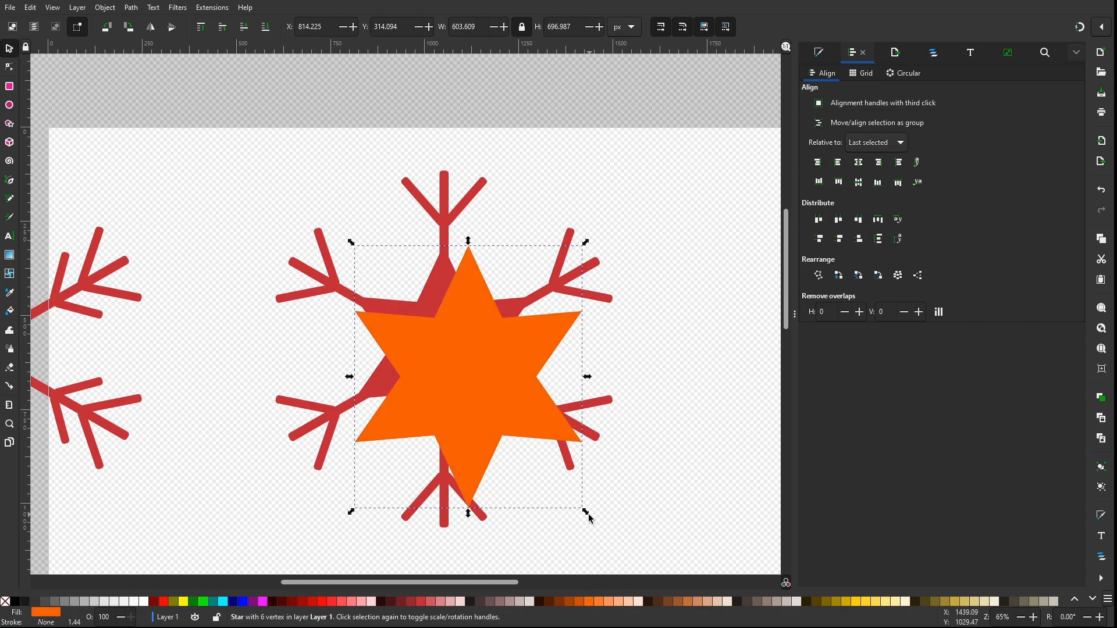
Scale the orange star down to about 330 by 381 px and position it at the middle of the red star
drag(587, 512, 465, 365)
drag(404, 306, 444, 352)
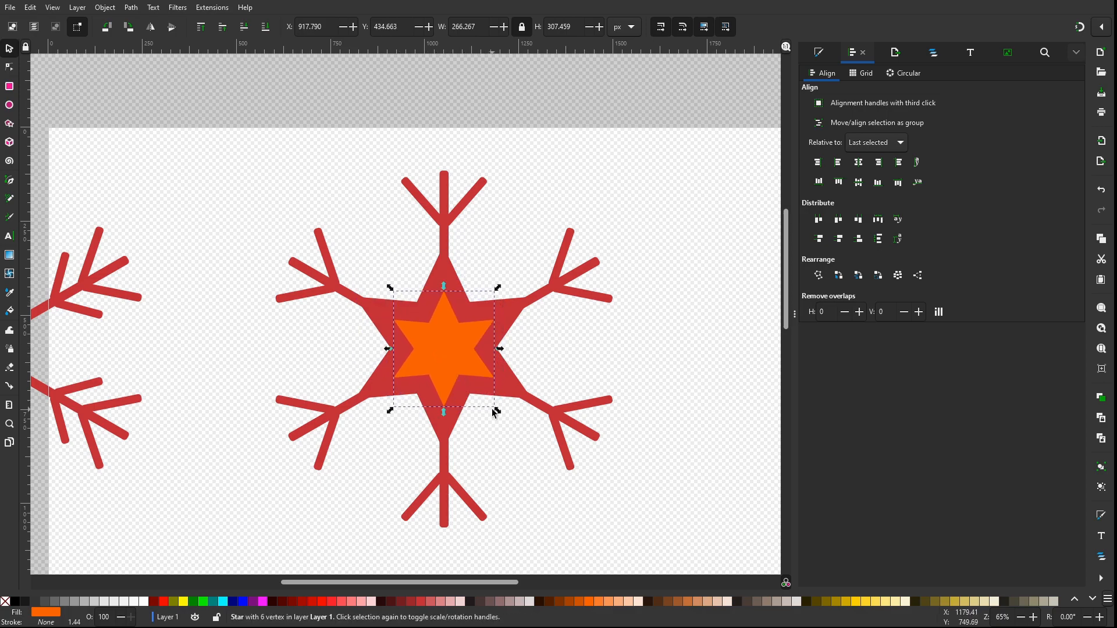
drag(499, 414, 514, 427)
drag(446, 365, 438, 351)
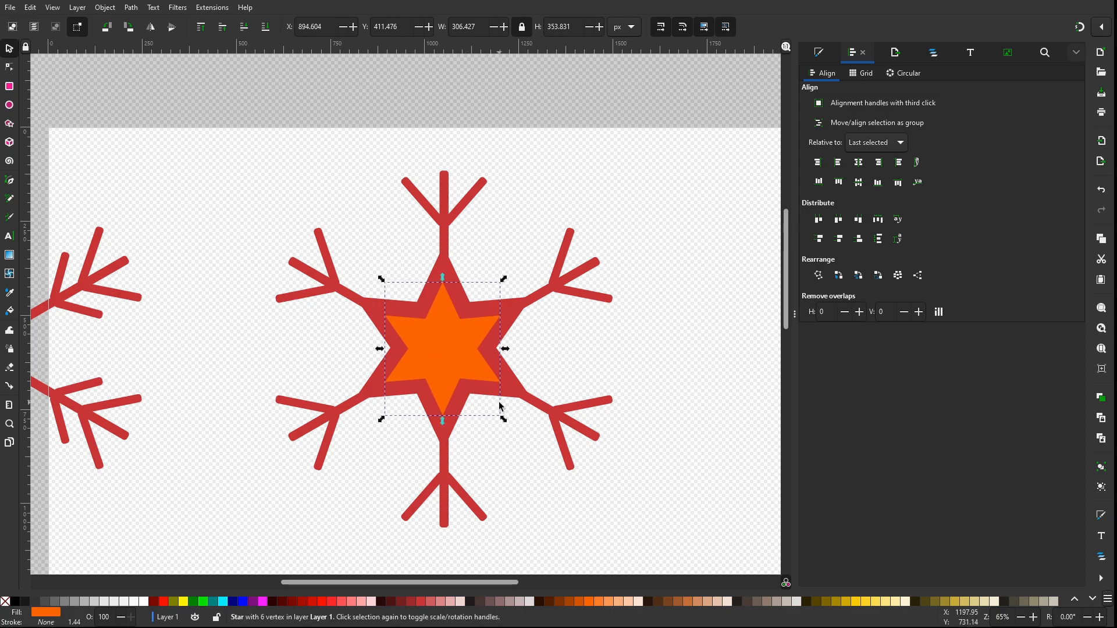
drag(502, 419, 511, 438)
drag(449, 361, 437, 346)
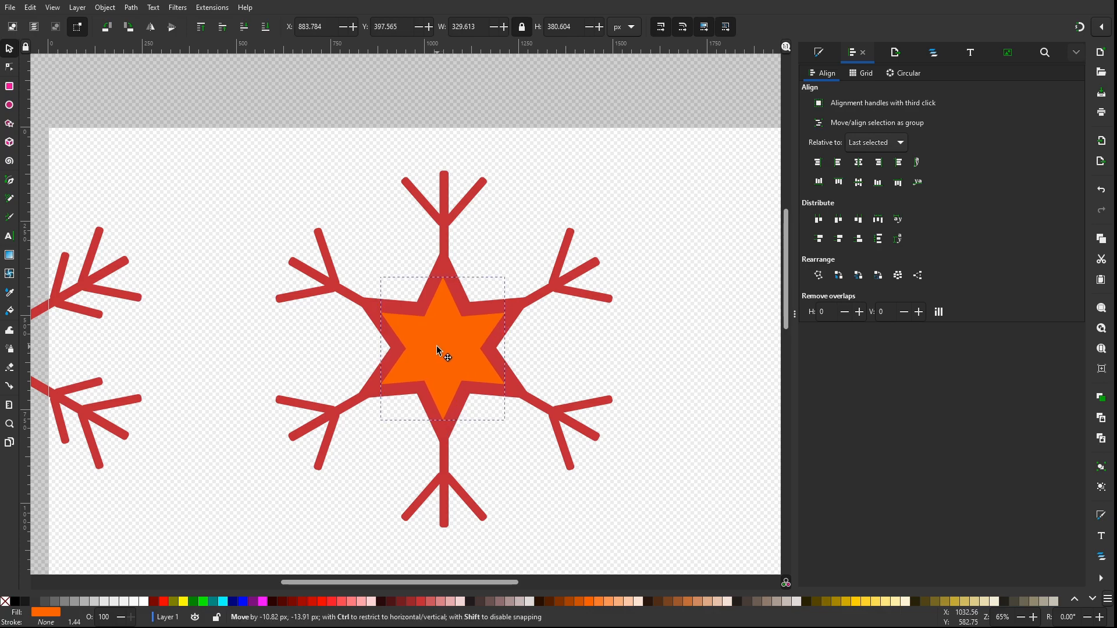
Center the orange star on the red star and subtract it to leave a hollow star outline
click(532, 483)
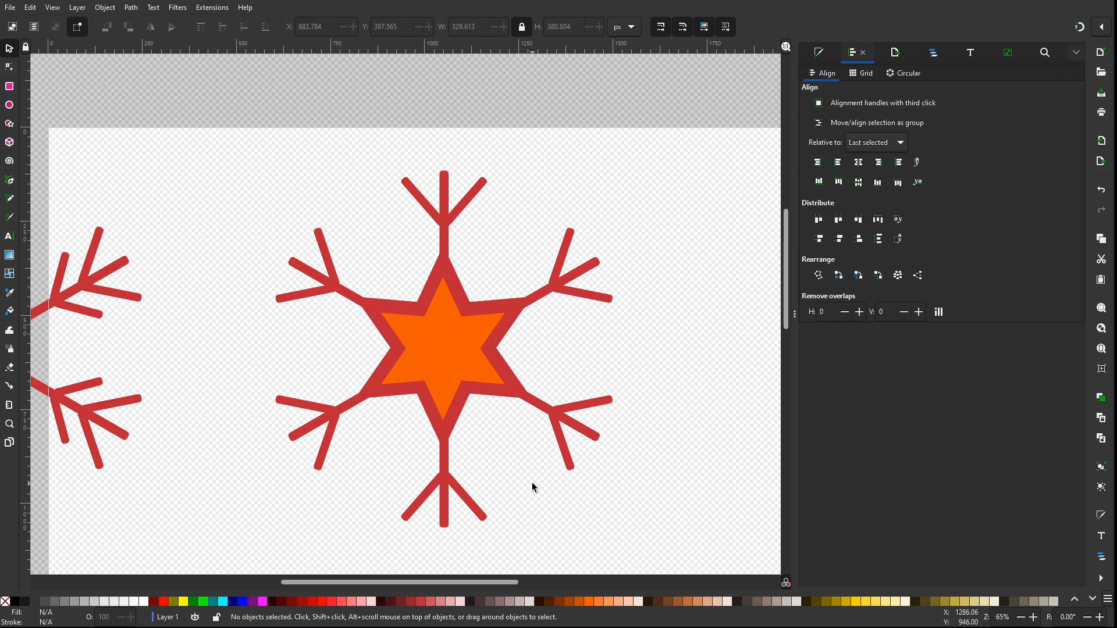
click(463, 348)
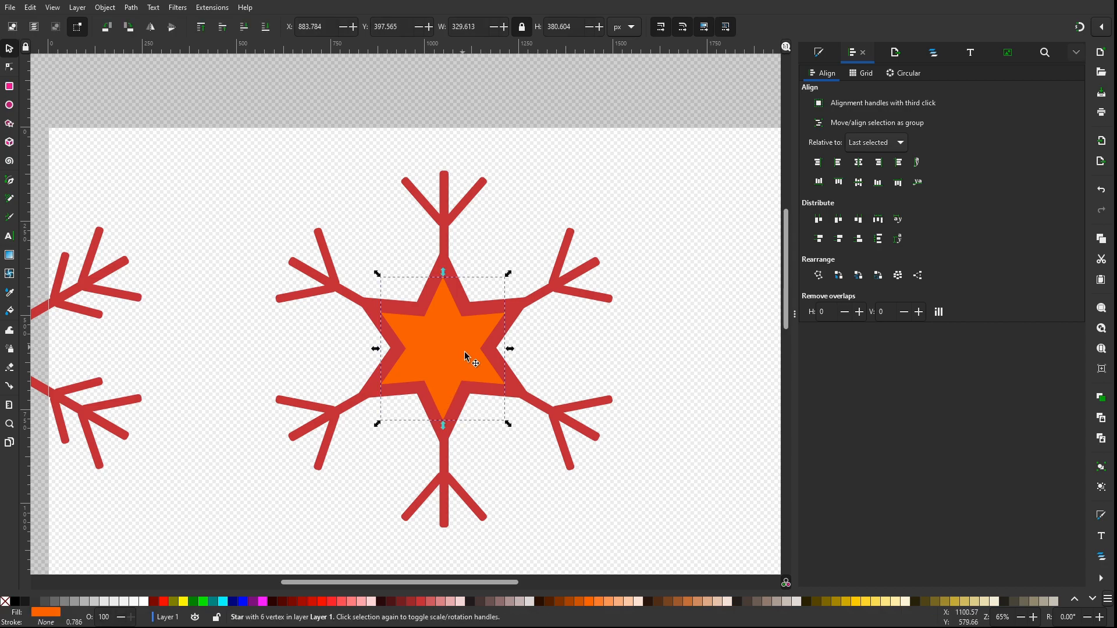
shift+click(515, 393)
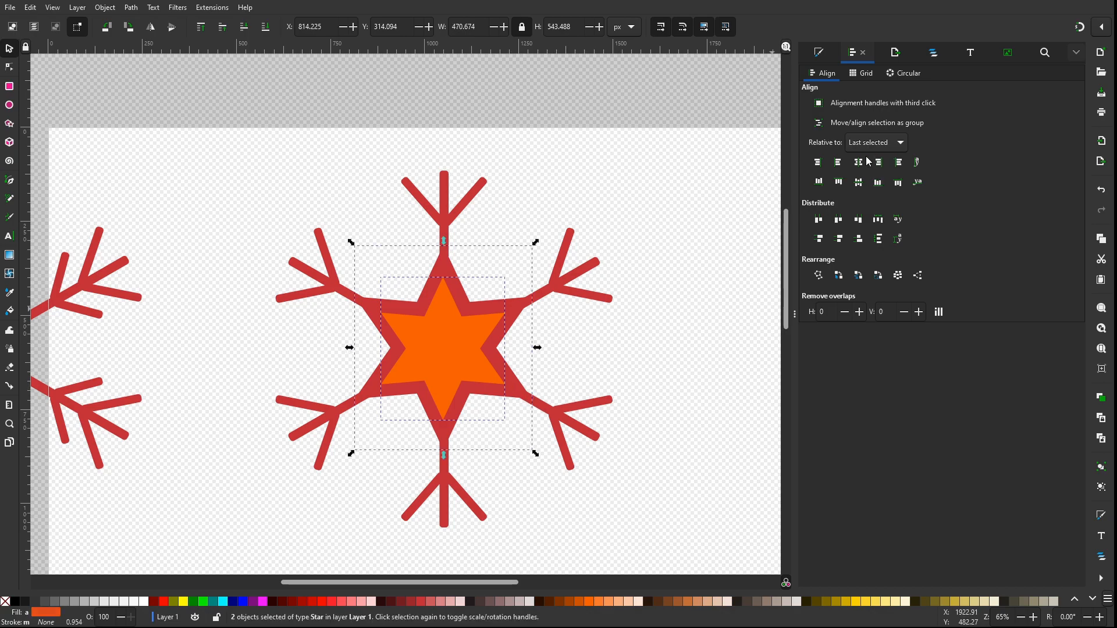
click(860, 188)
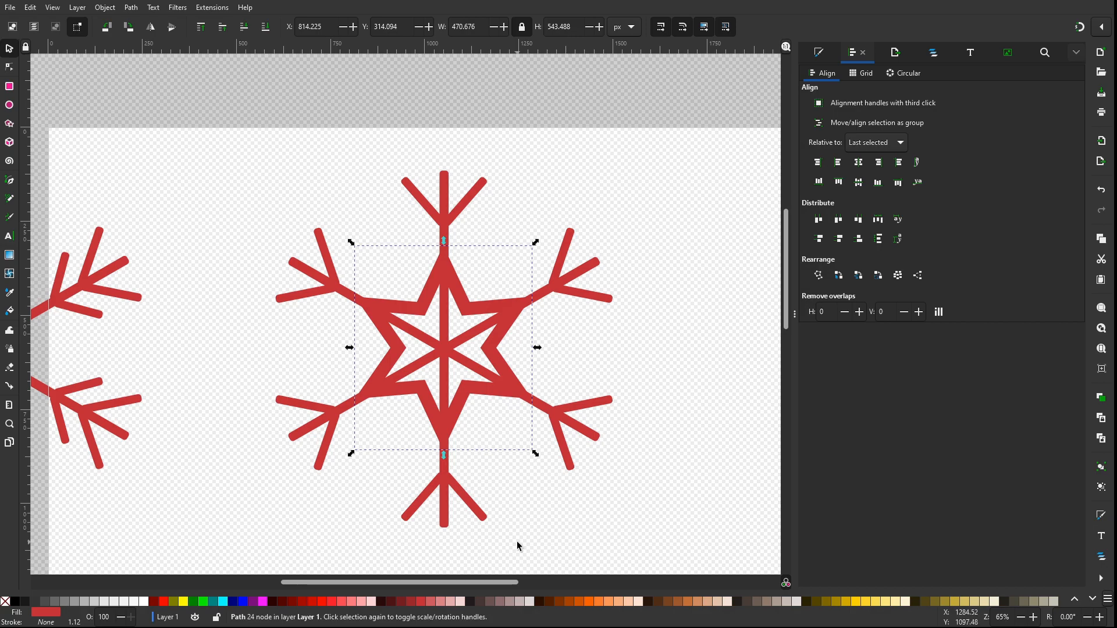
Separate the single-V snowflake from the hollow star, moving the star to about X 392, Y 279 px
drag(486, 581, 481, 581)
click(682, 531)
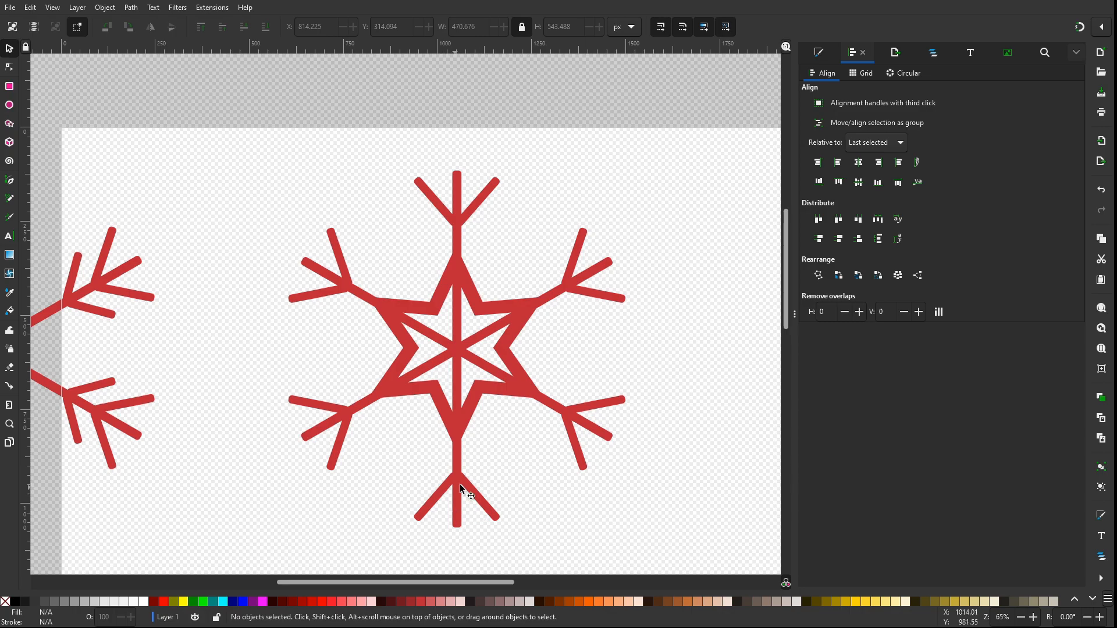
drag(454, 483, 710, 487)
click(465, 442)
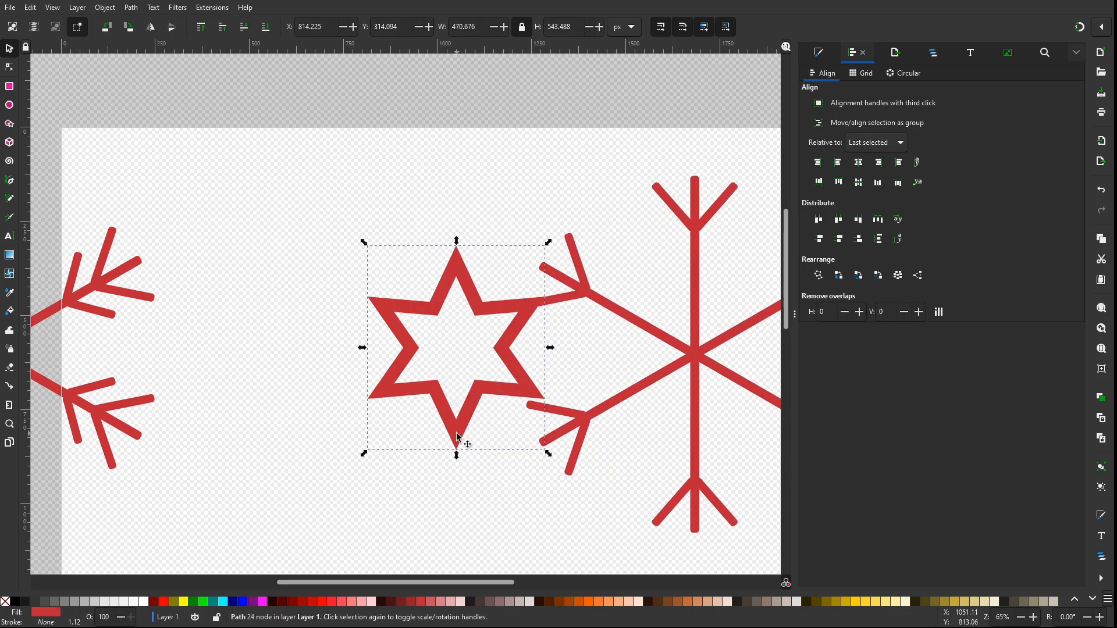
key(n)
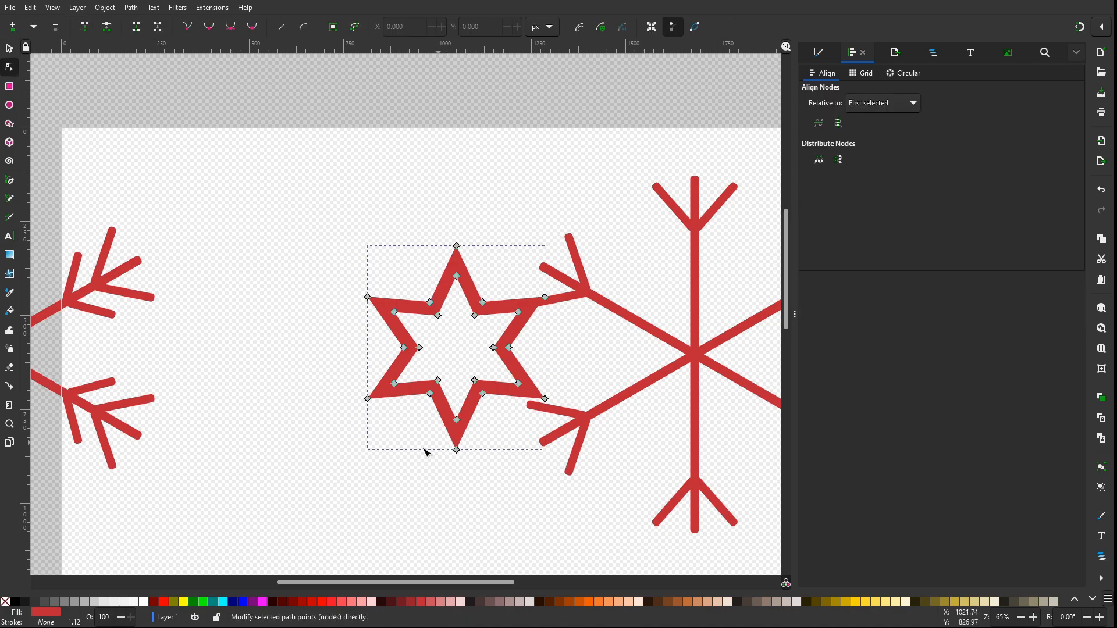
click(10, 48)
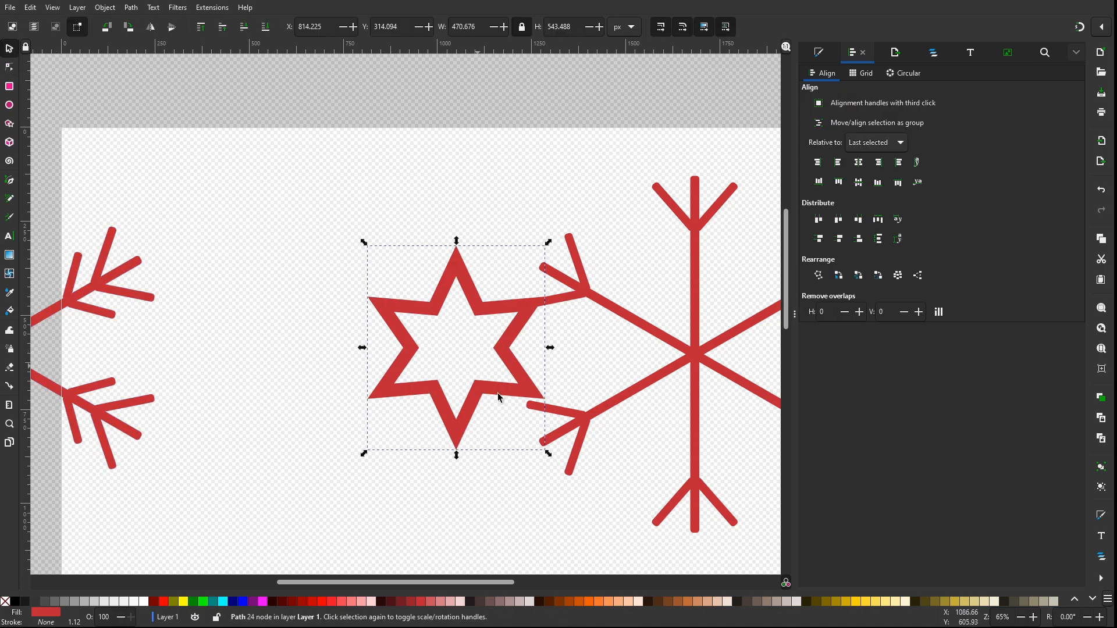
drag(455, 423, 296, 410)
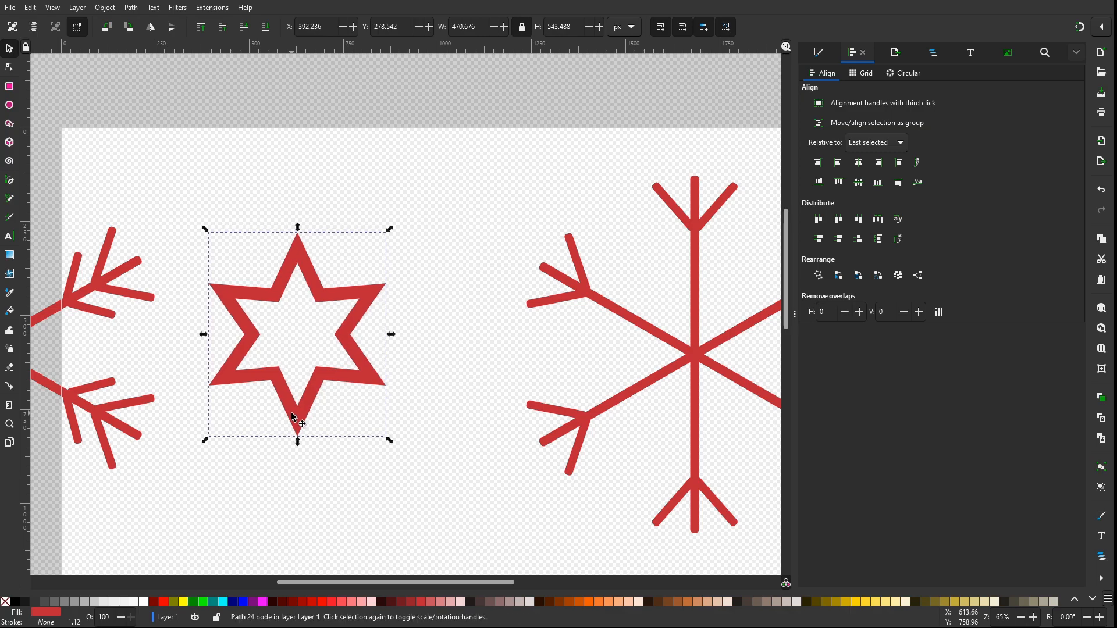
Bring the single-V snowflake closer to the hollow star and place a spare copy of the snowflake above the page
drag(697, 356, 583, 340)
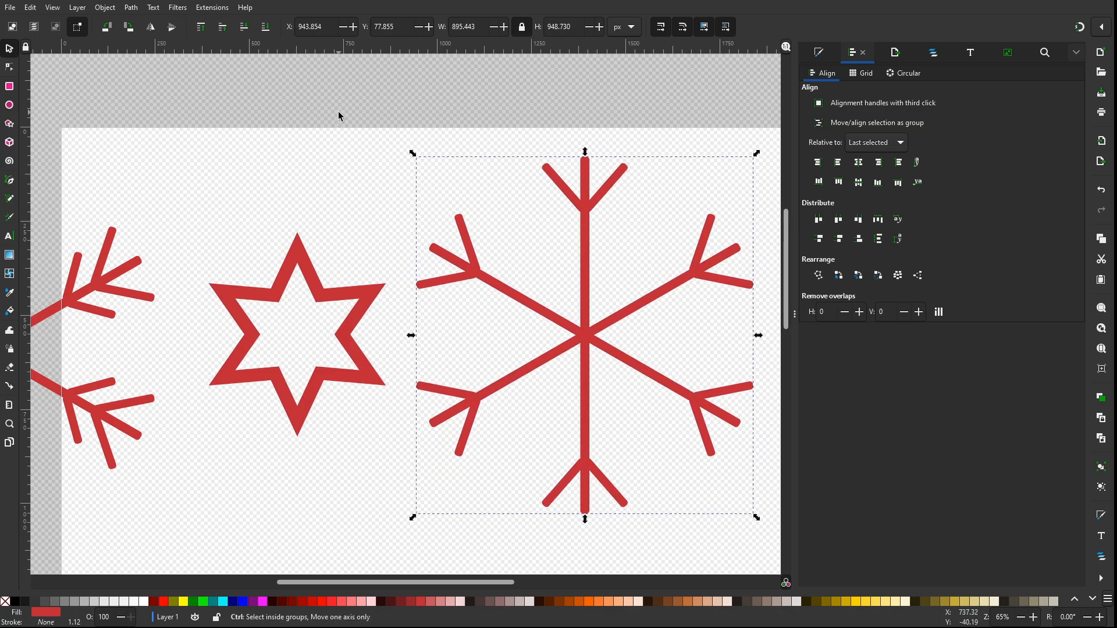
drag(590, 335, 594, 137)
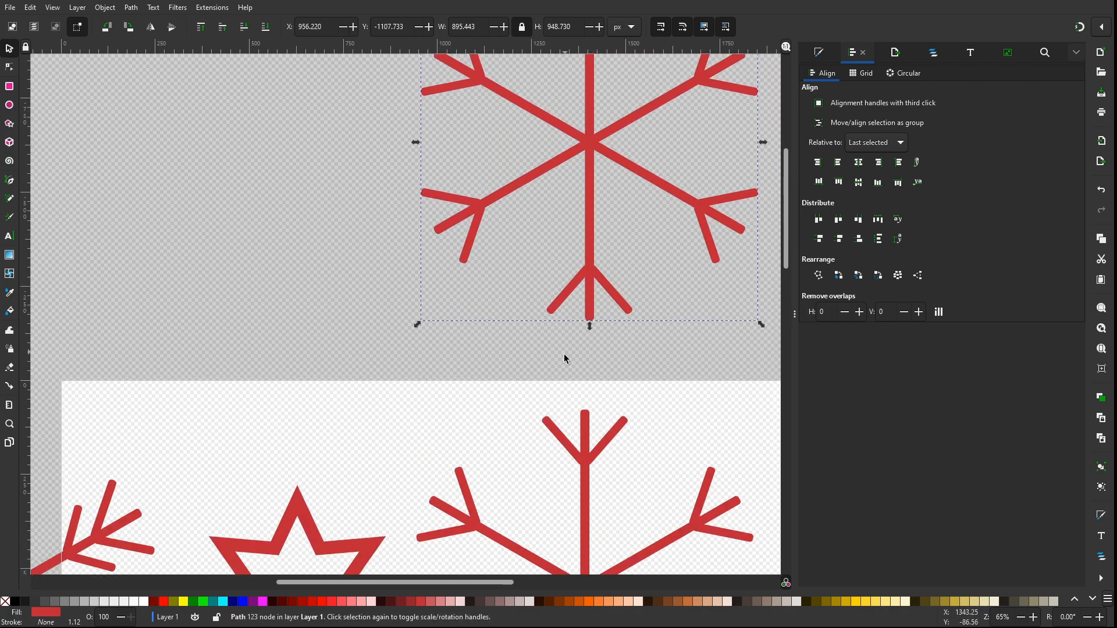
Move the hollow star onto the single-V snowflake on the page and center it horizontally and vertically on the snowflake
scroll(565, 348, down, 10)
click(329, 302)
drag(329, 303, 646, 310)
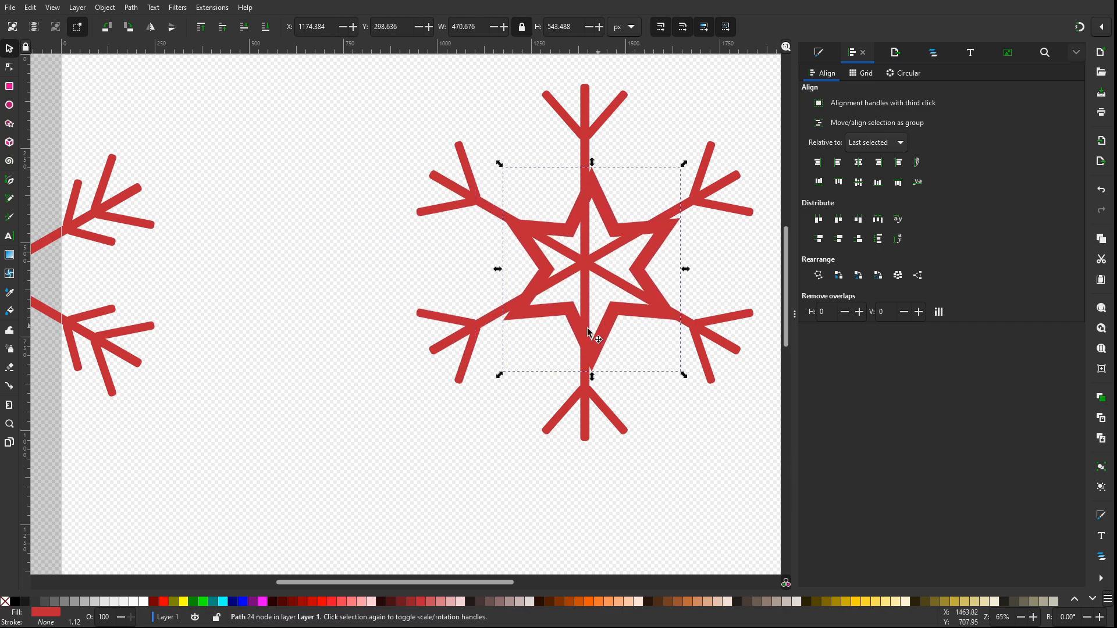
shift+click(457, 336)
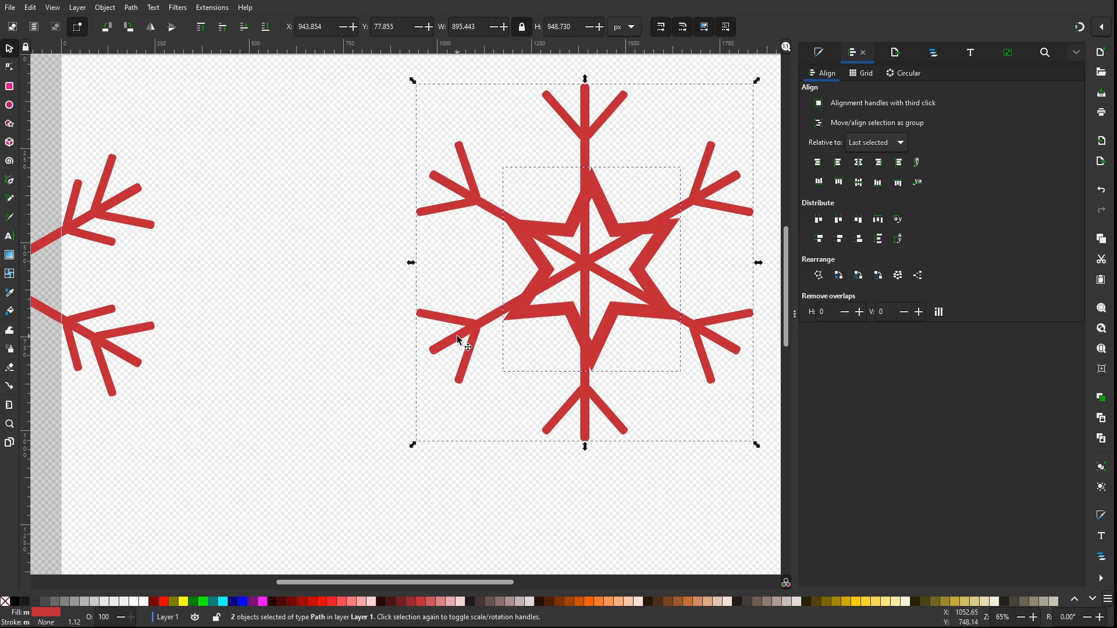
click(866, 165)
click(855, 185)
click(647, 512)
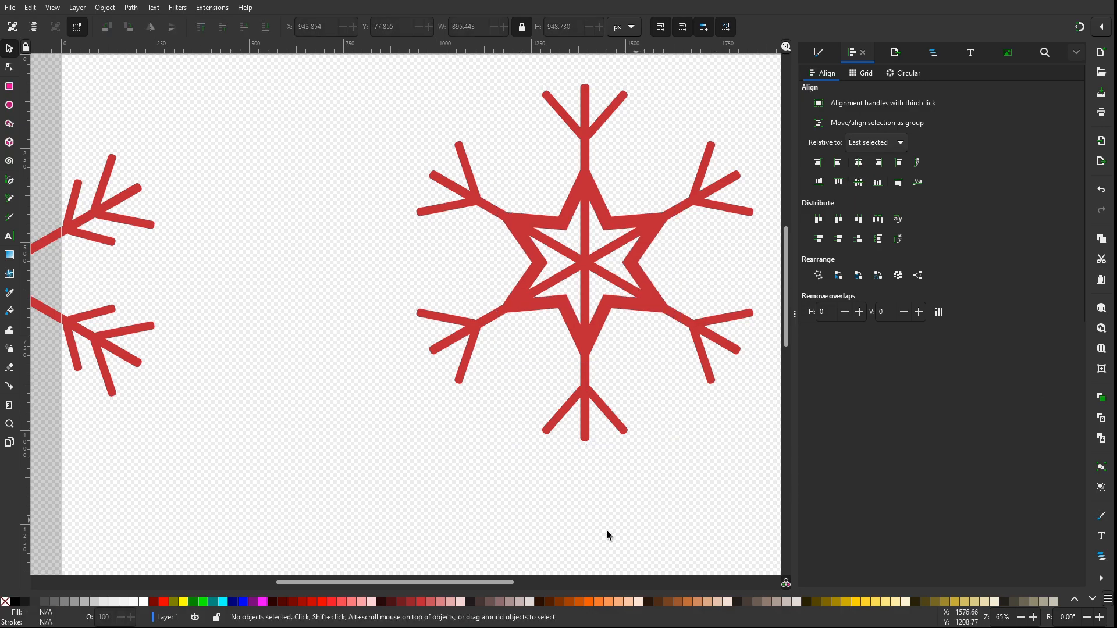
Place a duplicate of the star snowflake above the page and combine the original's star and branches into one path
drag(508, 581, 544, 582)
scroll(575, 486, up, 4)
scroll(575, 486, down, 2)
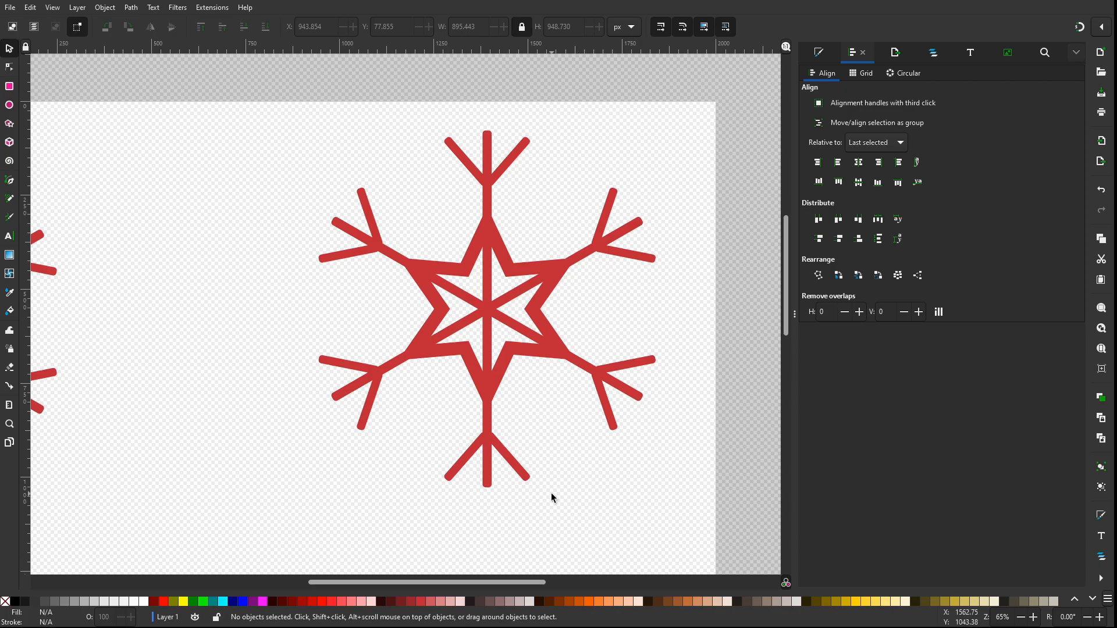
drag(300, 100, 692, 510)
key(ctrl+d)
drag(514, 346, 199, 45)
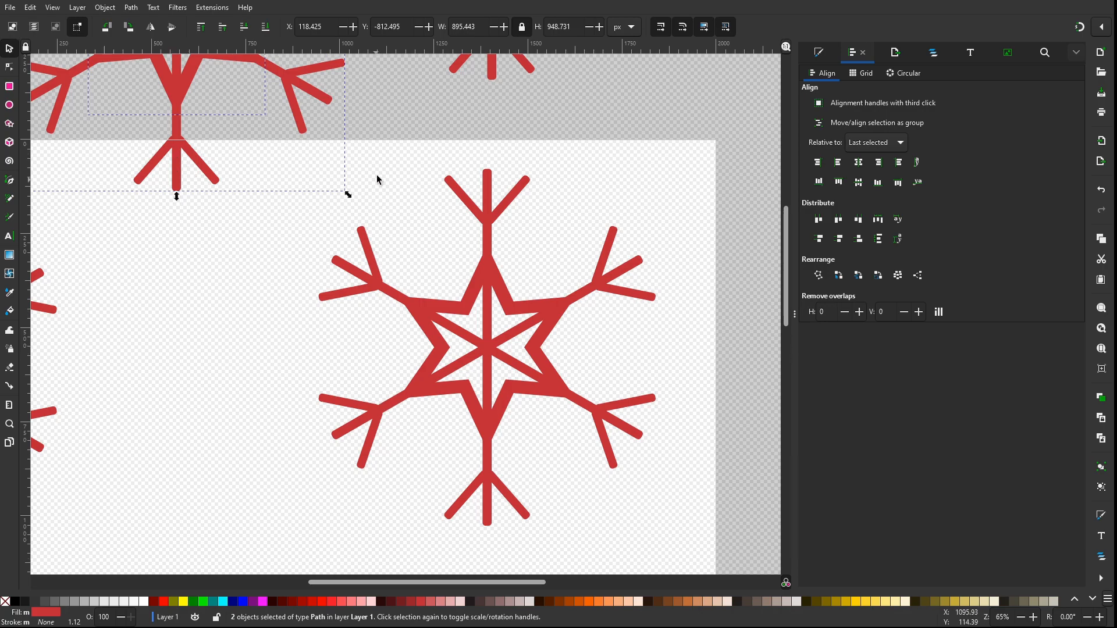
drag(377, 161, 650, 542)
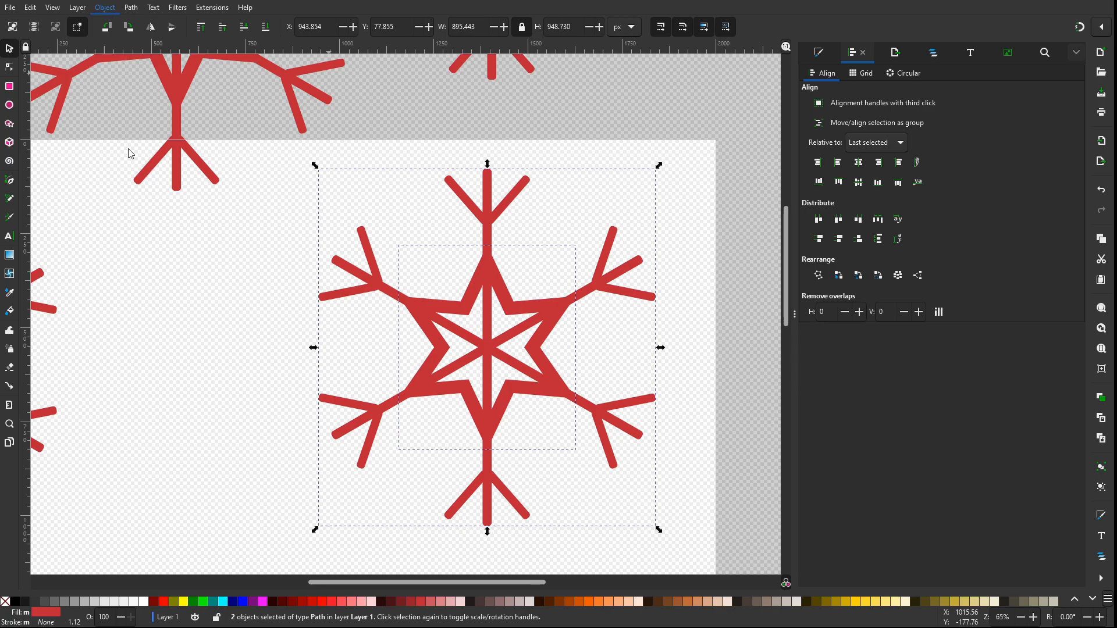
key(ctrl+k)
Move the double-V snowflake onto the page at about X 70, Y 191 px and the star snowflake to about X 1502, Y 177 px
drag(344, 584, 179, 535)
drag(453, 363, 729, 392)
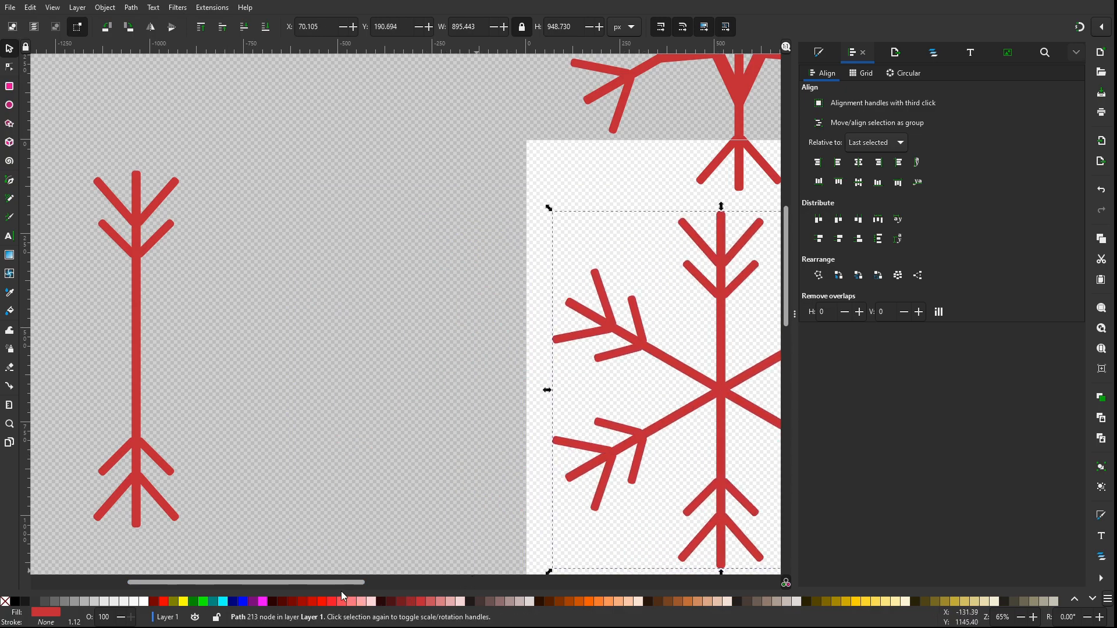
drag(338, 585, 455, 610)
click(636, 389)
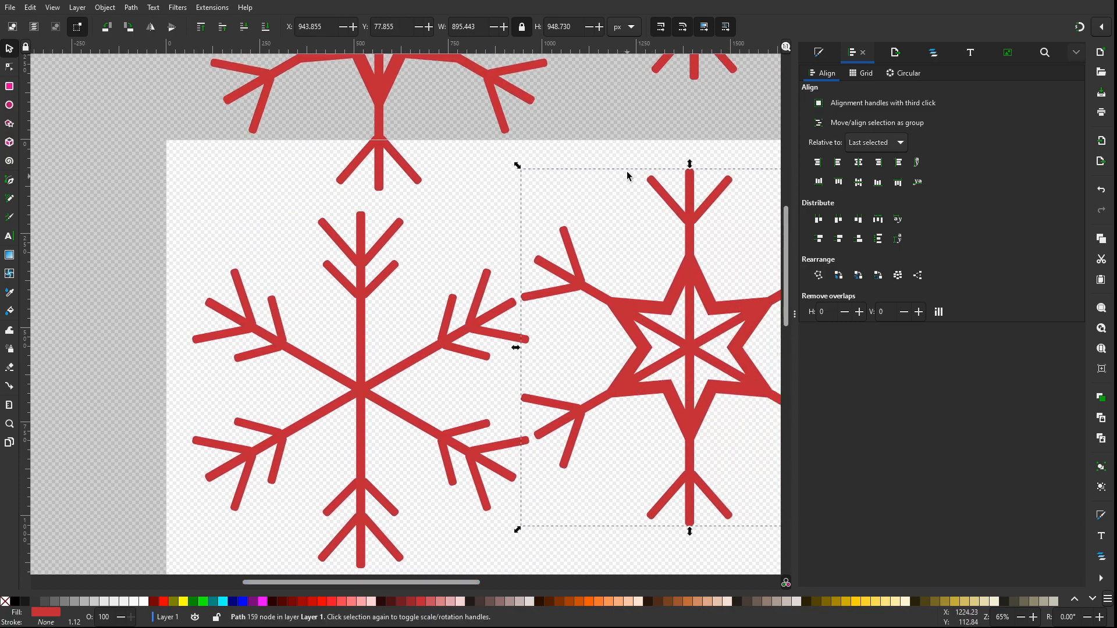
drag(686, 352, 793, 374)
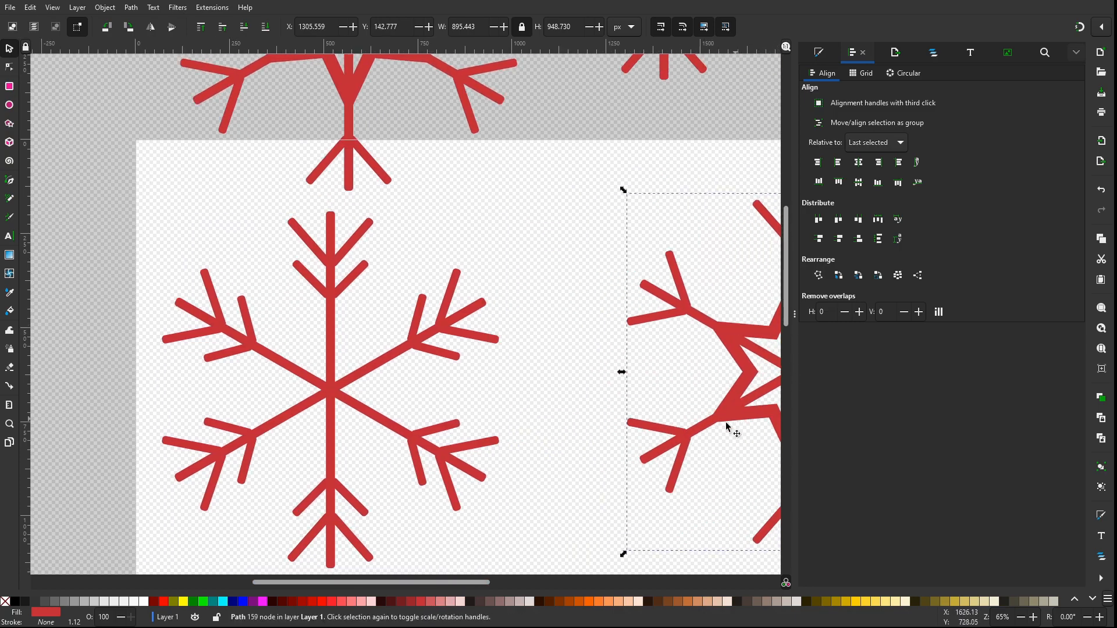
drag(679, 434, 754, 446)
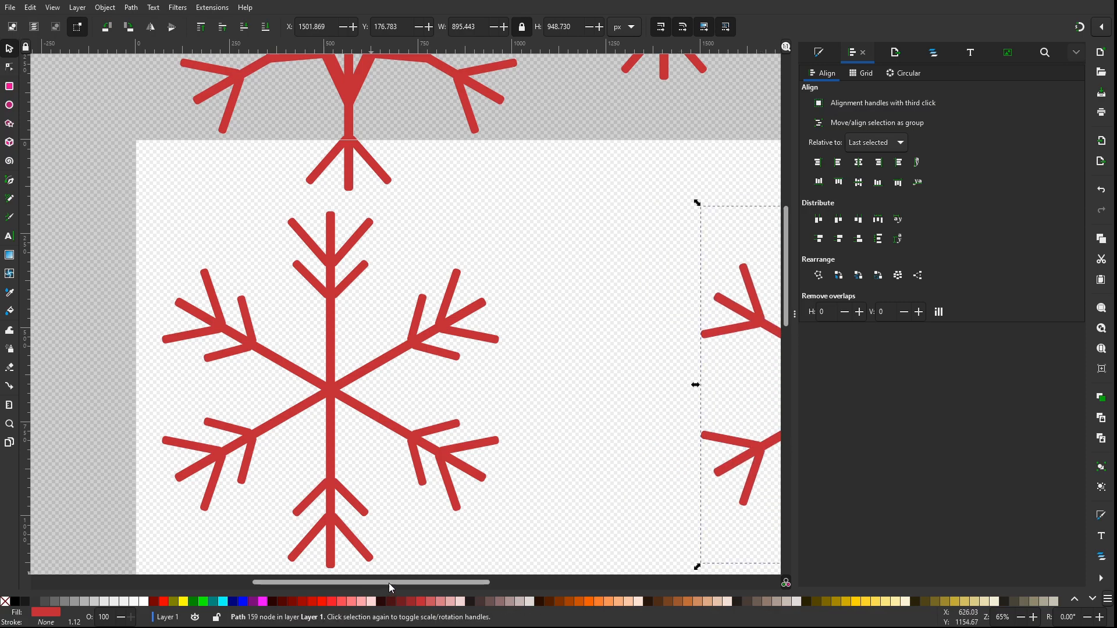
Move the spare star snowflake farther above the page, to about X 115, Y -1077 px
drag(389, 581, 356, 580)
drag(452, 169, 451, 69)
scroll(430, 424, down, 2)
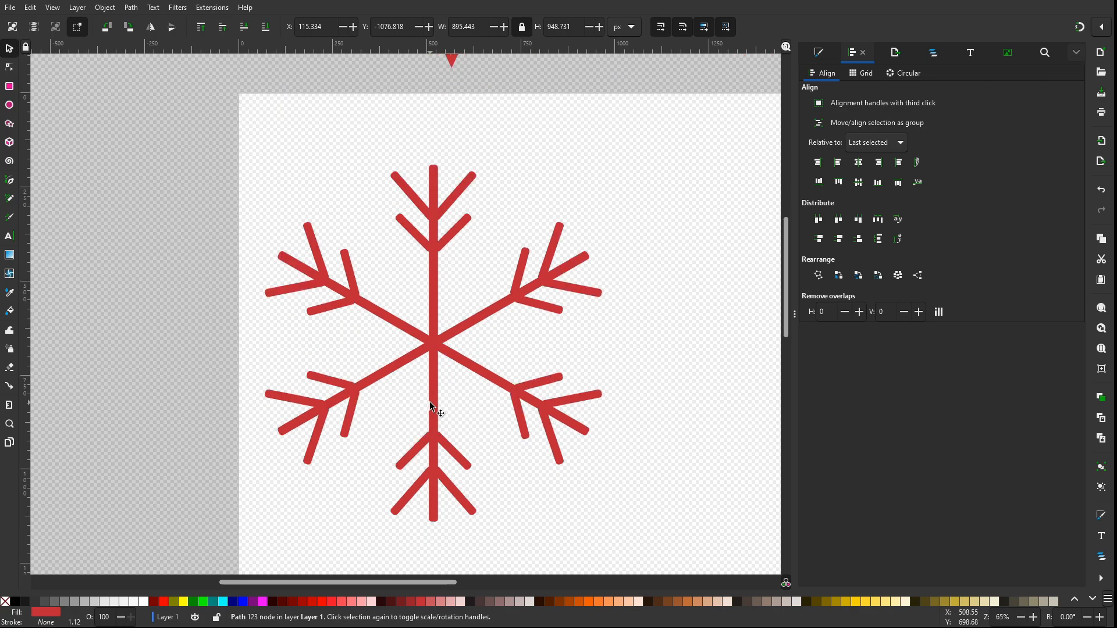
Draw an upright six-corner polygon about 354 by 408 px from the center of the double-V snowflake
drag(399, 582, 389, 580)
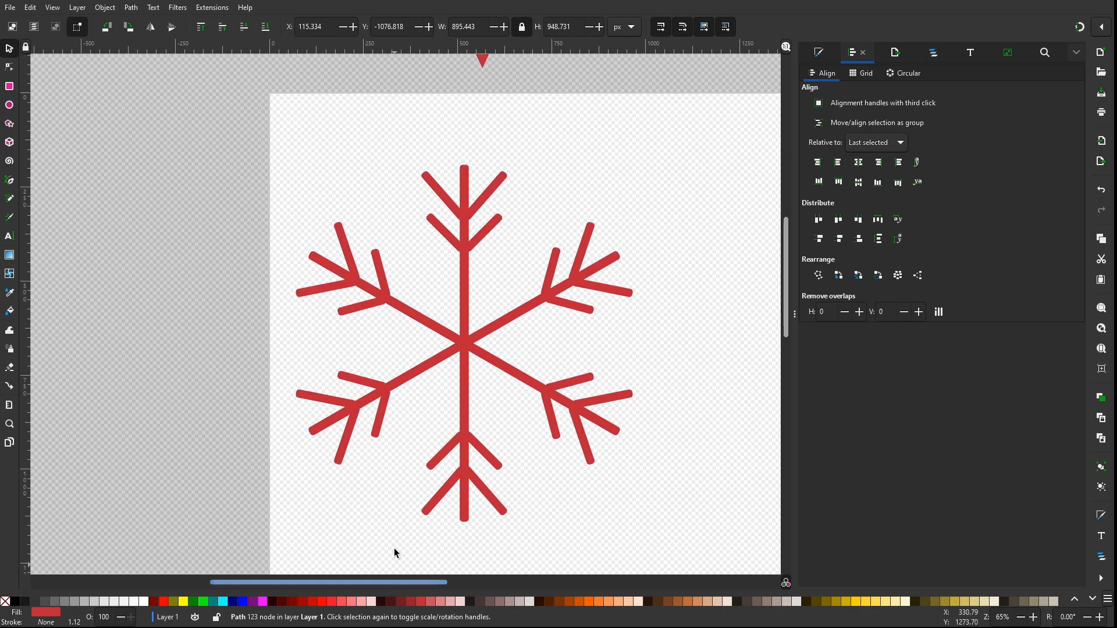
click(9, 124)
click(30, 27)
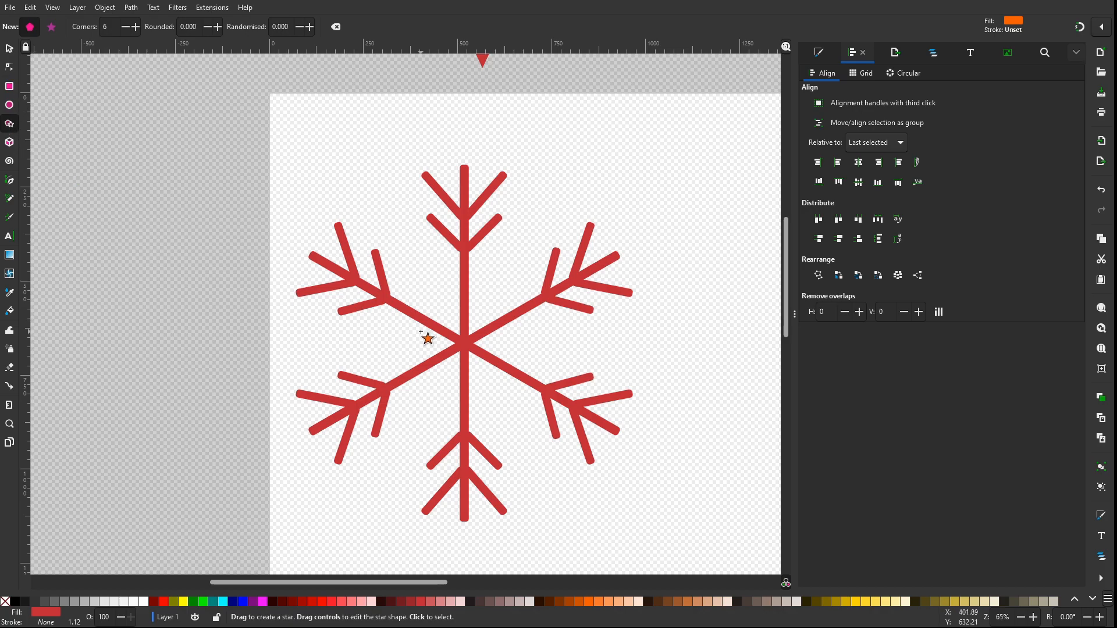
drag(465, 340, 467, 416)
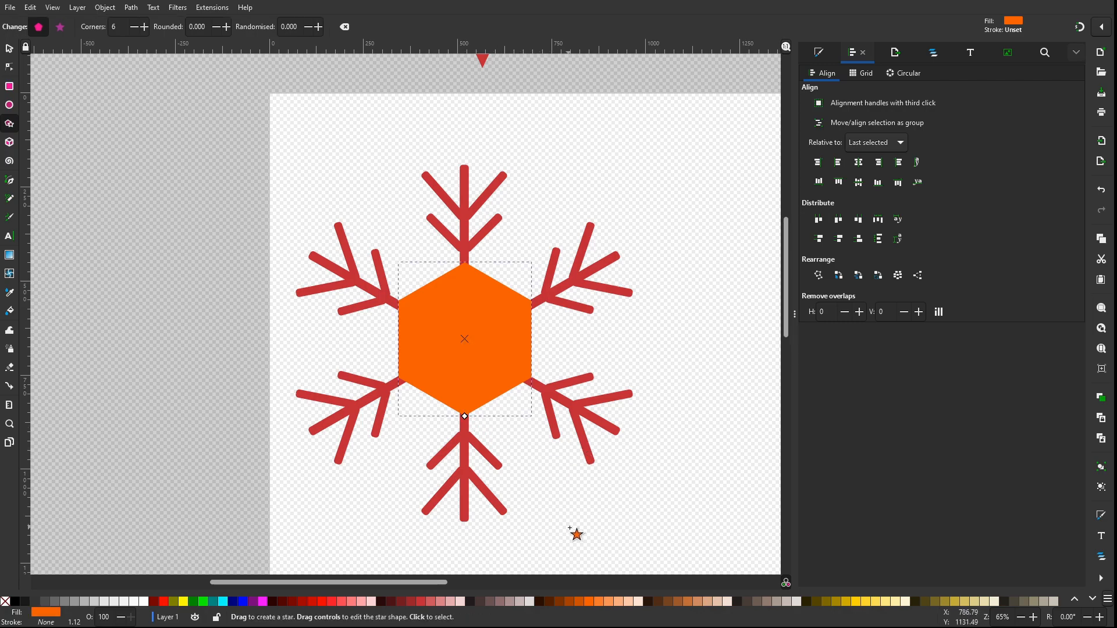
Duplicate the orange hexagon, fill the copy with dark yellow and scale it down to about 318 by 367 px inside the original
click(7, 50)
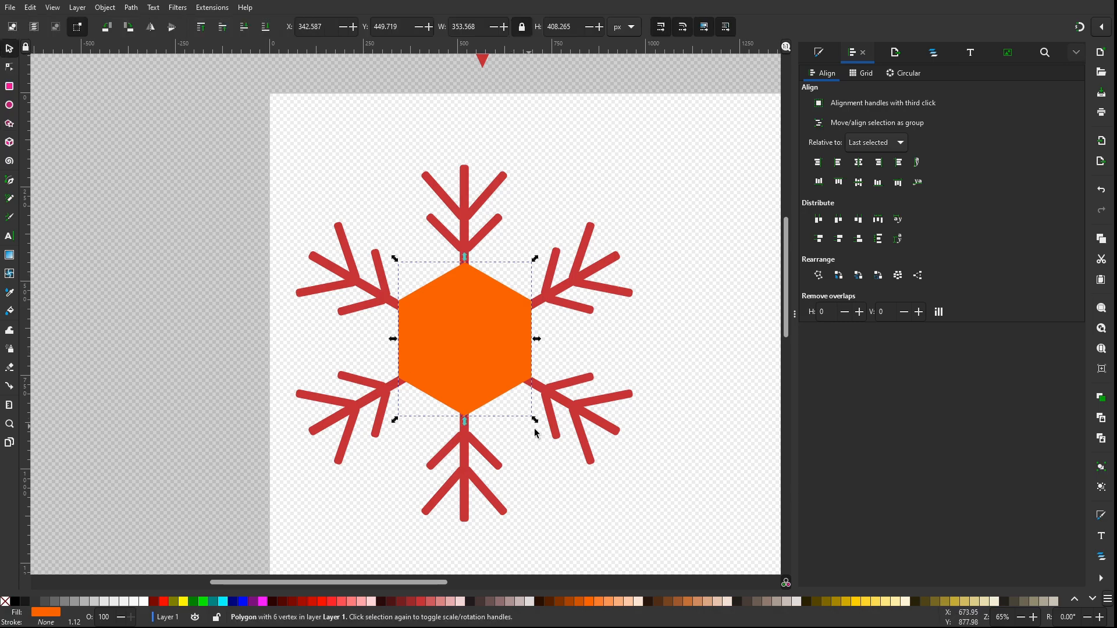
drag(534, 420, 574, 464)
click(842, 603)
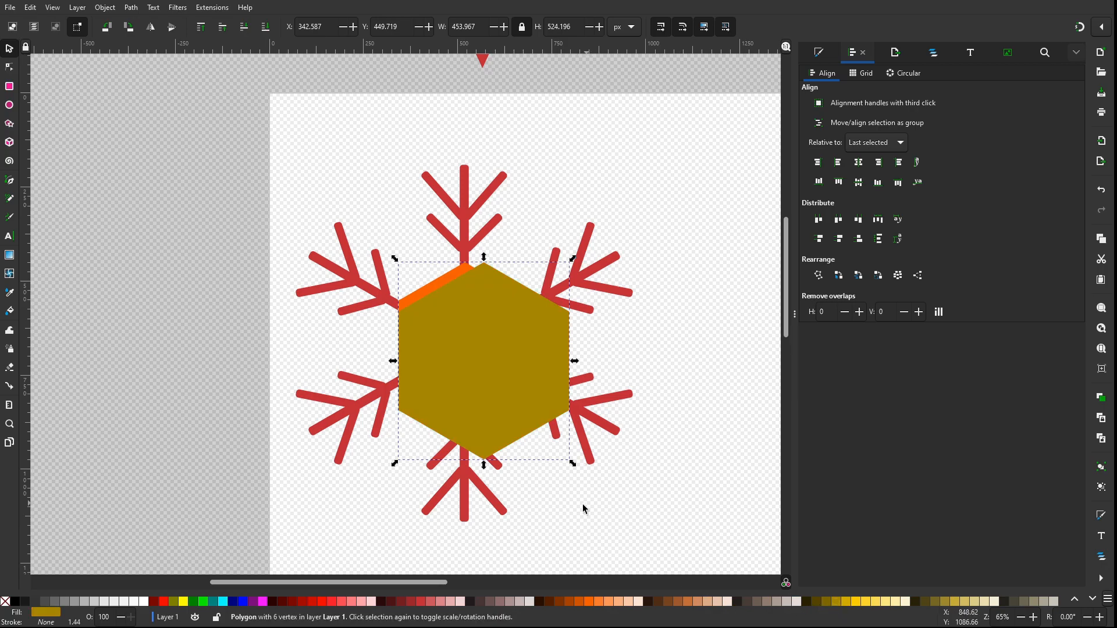
drag(570, 463, 525, 419)
drag(446, 330, 455, 336)
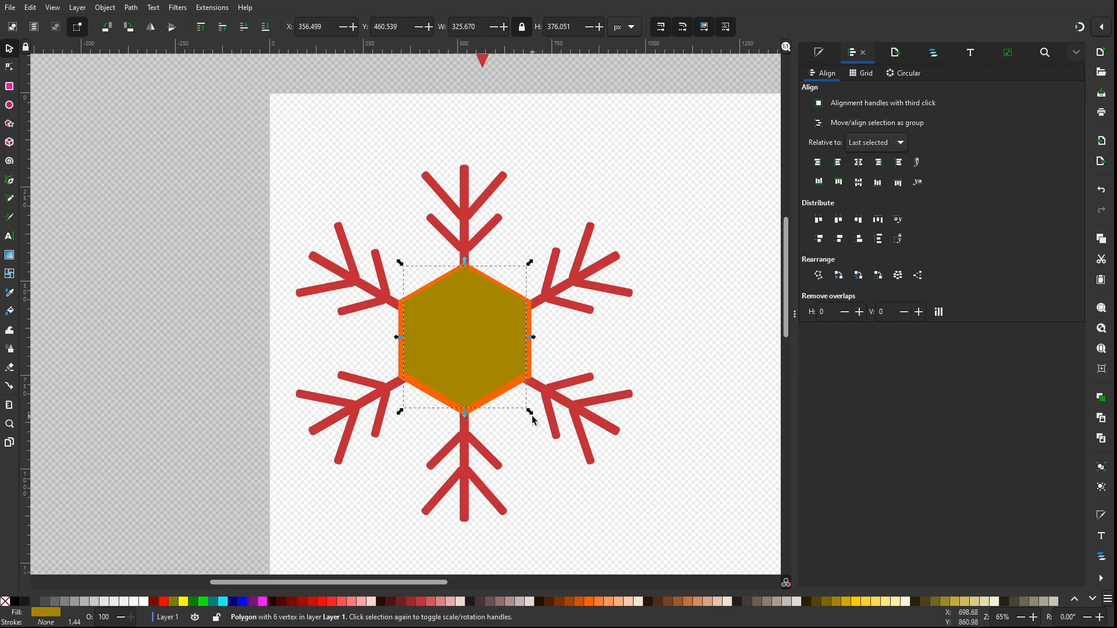
drag(533, 416, 523, 409)
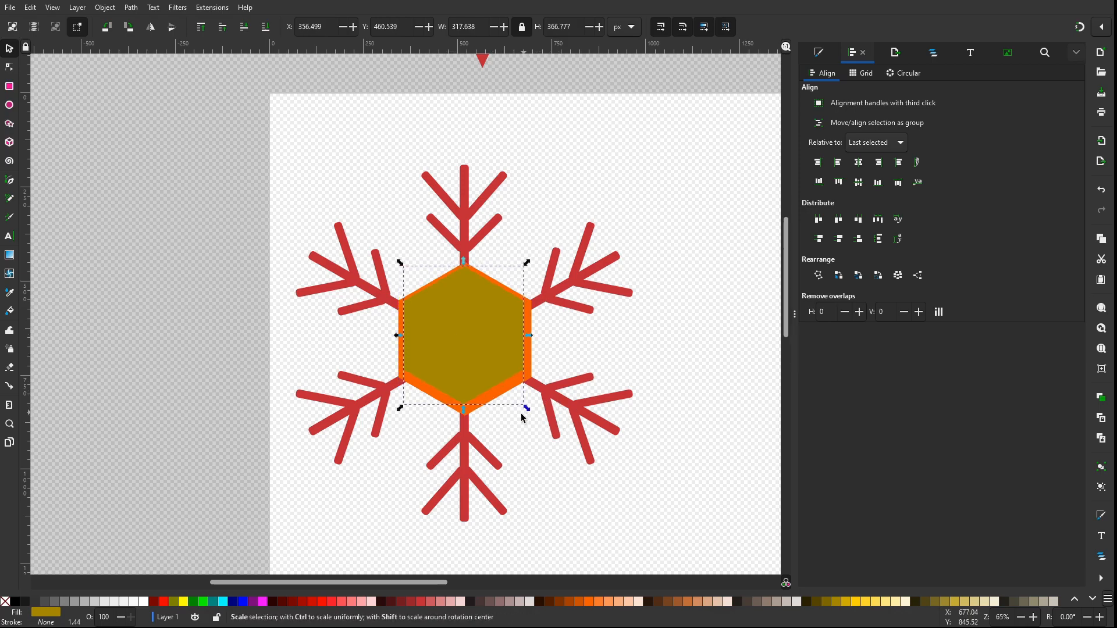
Center the dark yellow hexagon on the orange one and subtract it to leave a hollow hexagon outline
shift+click(531, 374)
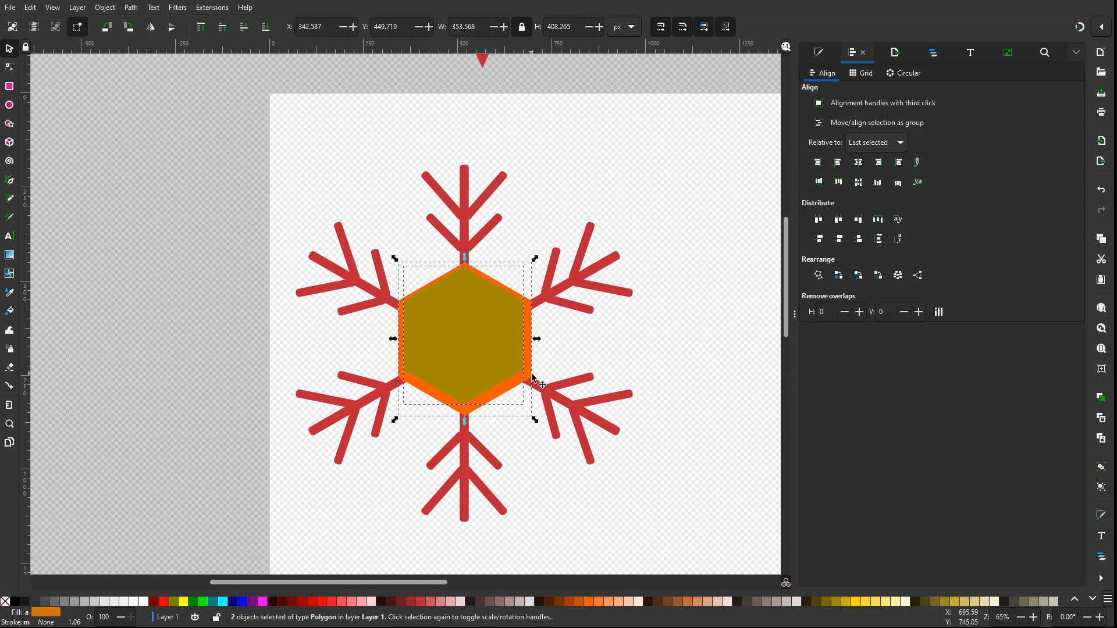
click(863, 168)
click(860, 184)
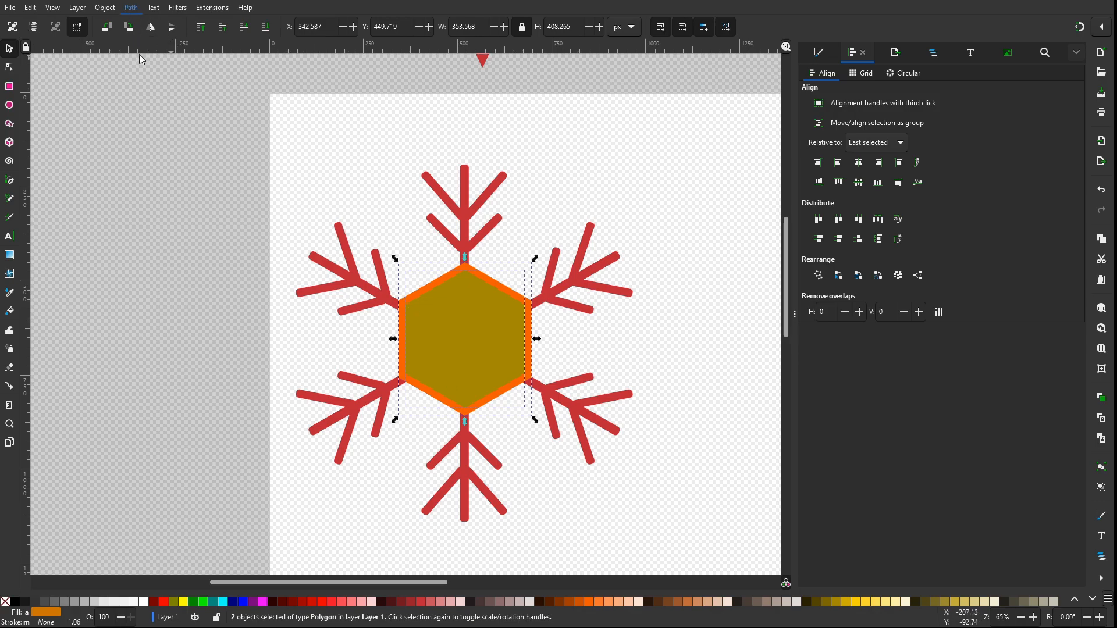
key(ctrl+minus)
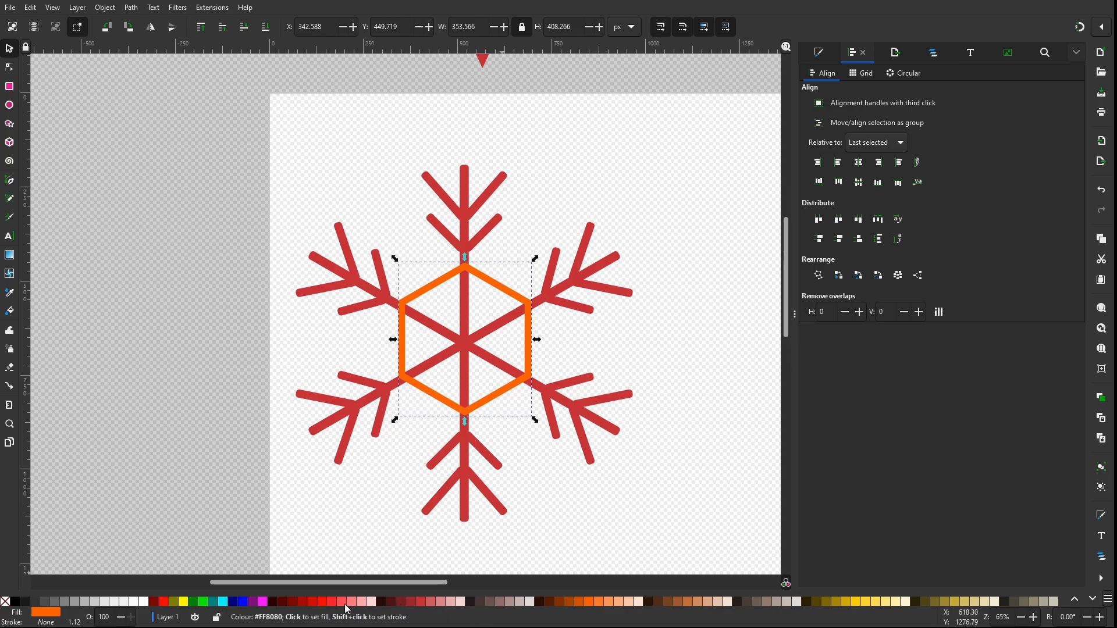
Fill the hexagon outline and the double-V snowflake with the same dark red
click(321, 602)
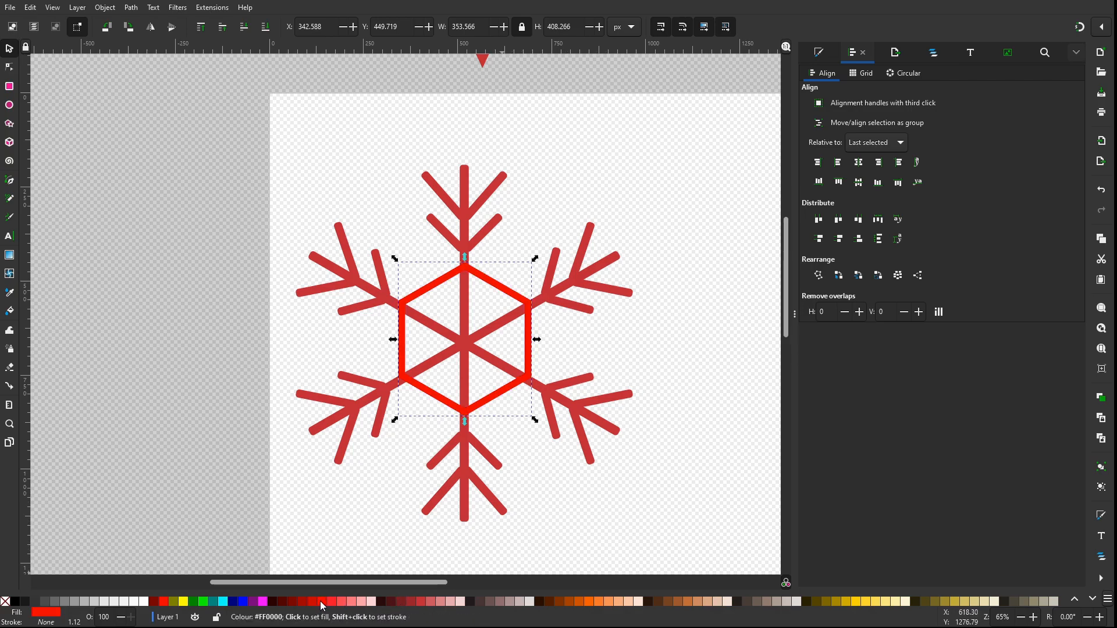
shift+click(465, 509)
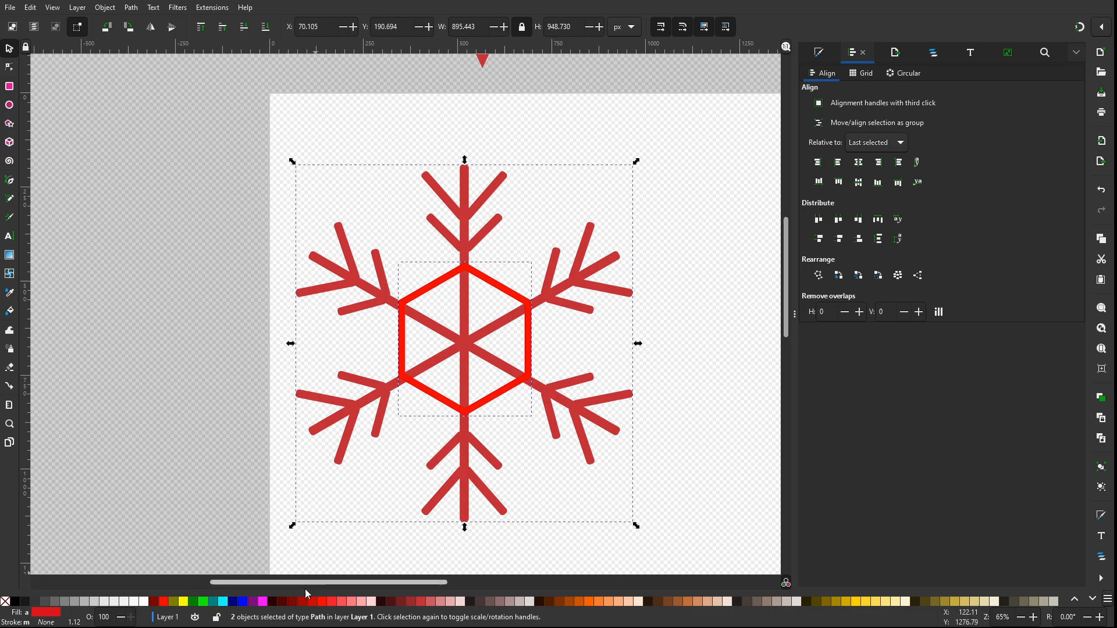
click(323, 603)
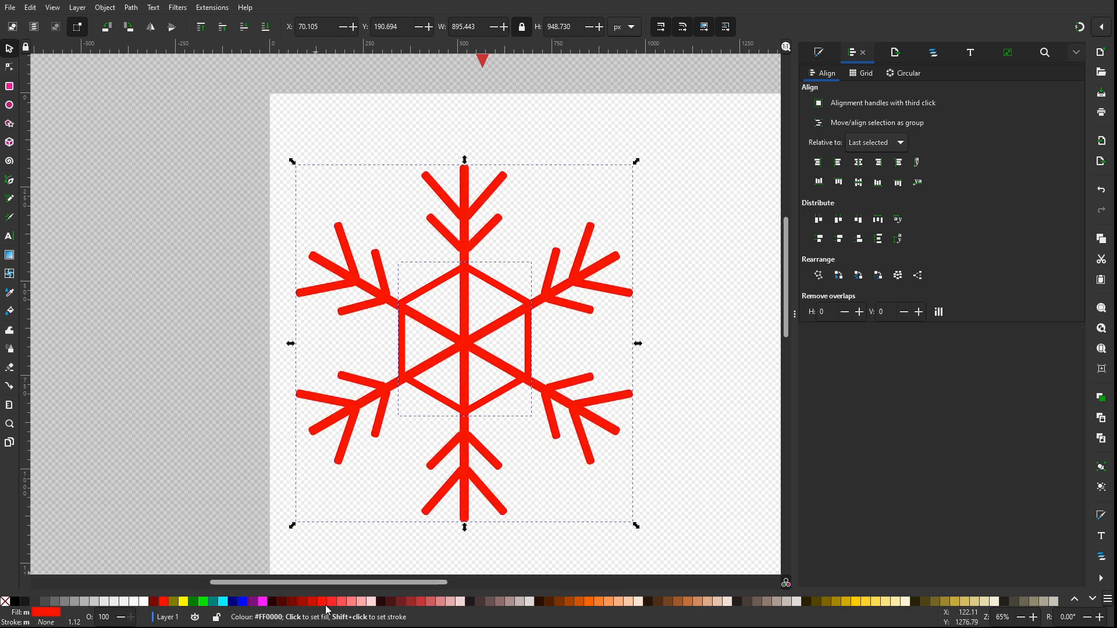
click(313, 603)
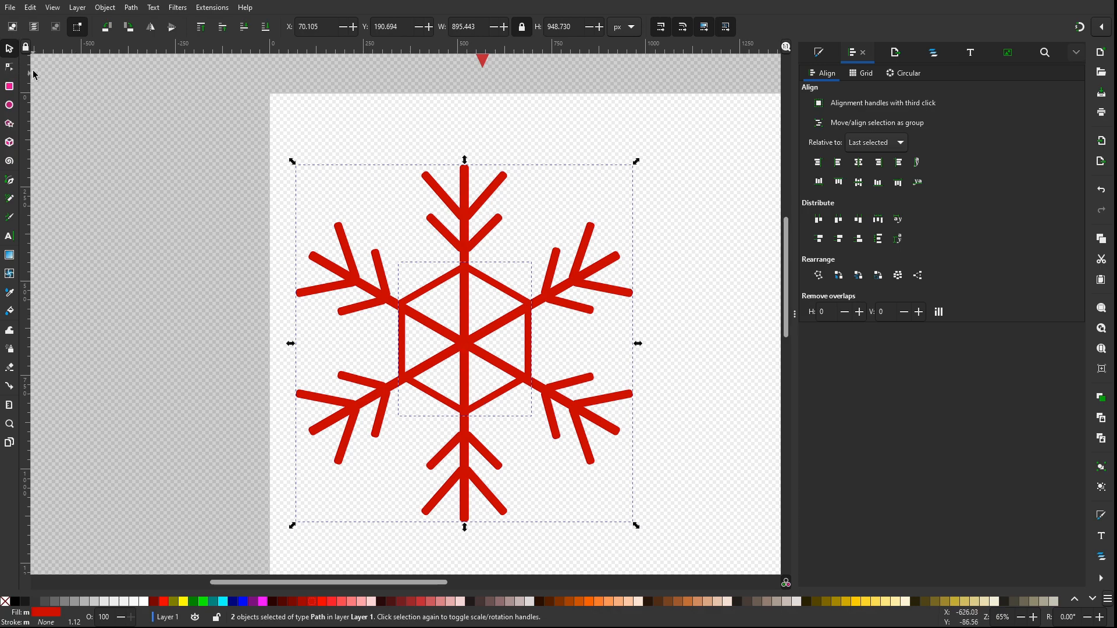
click(8, 87)
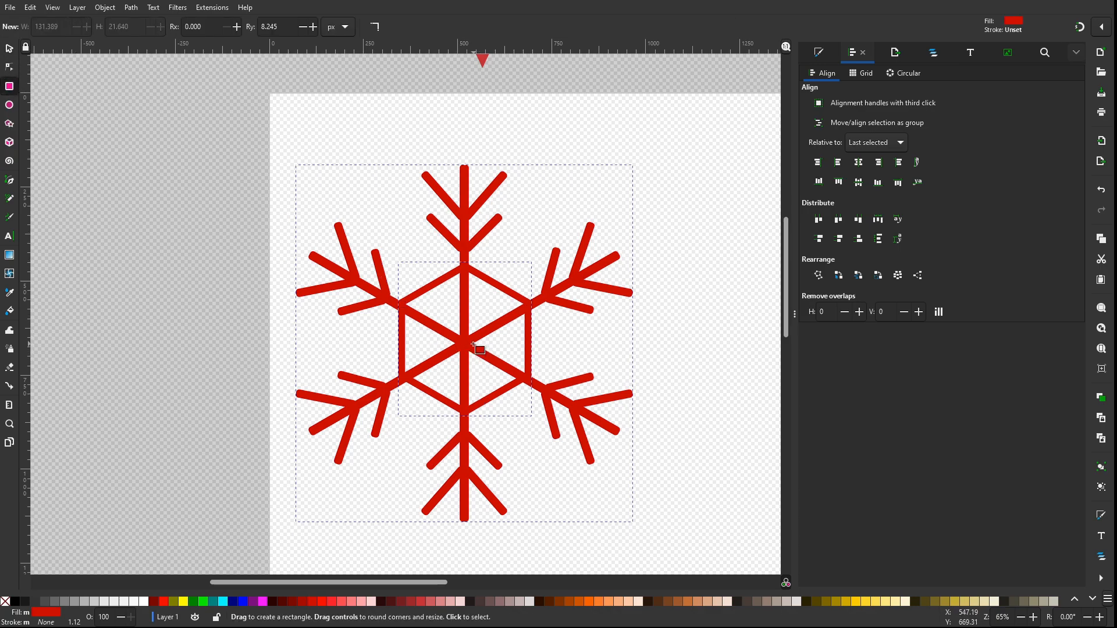
drag(463, 344, 497, 379)
key(ctrl+z)
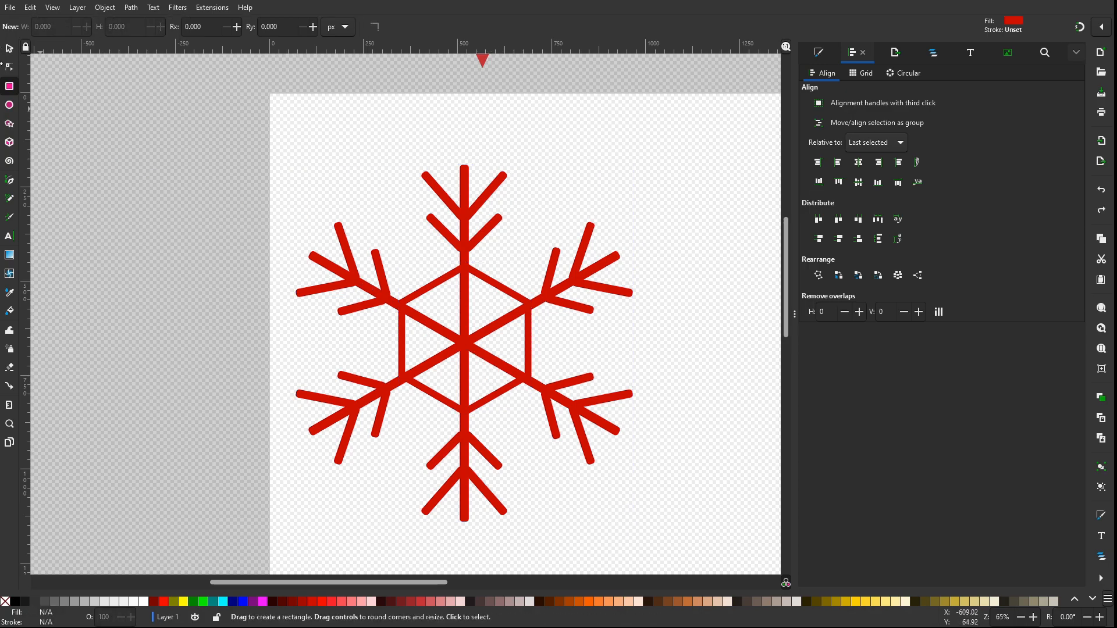
Draw a solid six-corner polygon about 255 by 294 px inside the hexagon outline and center it on the double-V snowflake
click(11, 127)
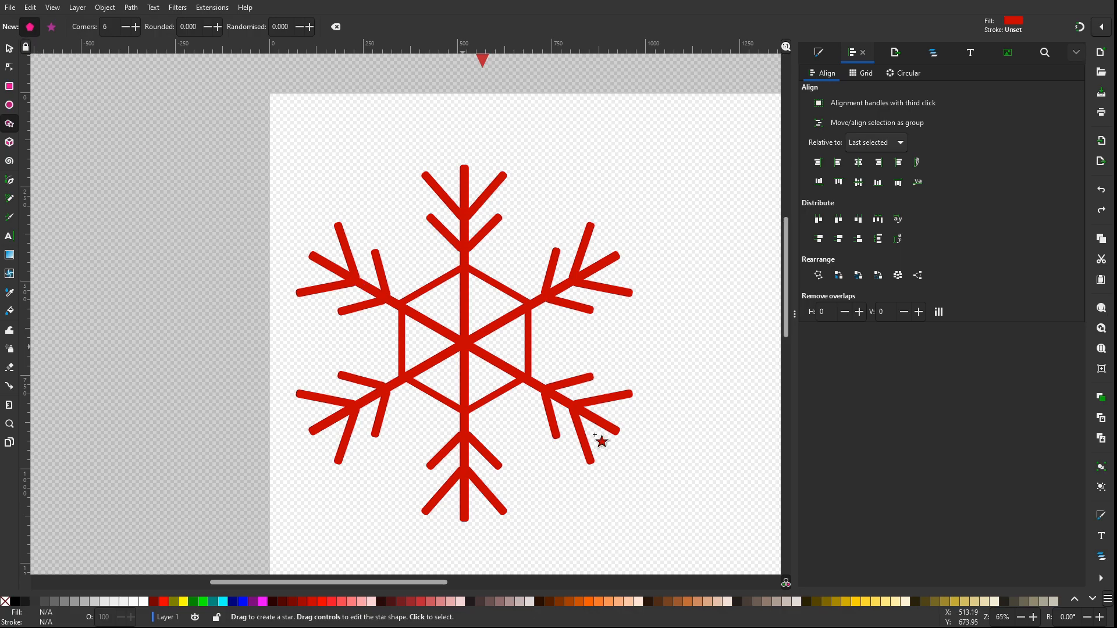
drag(463, 343, 510, 374)
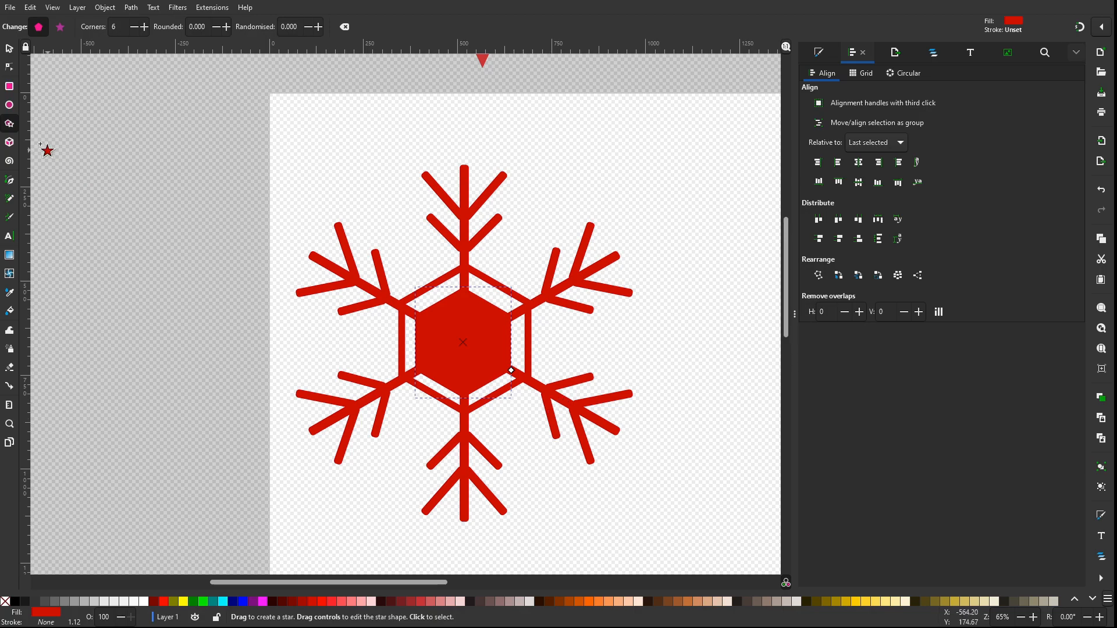
click(8, 52)
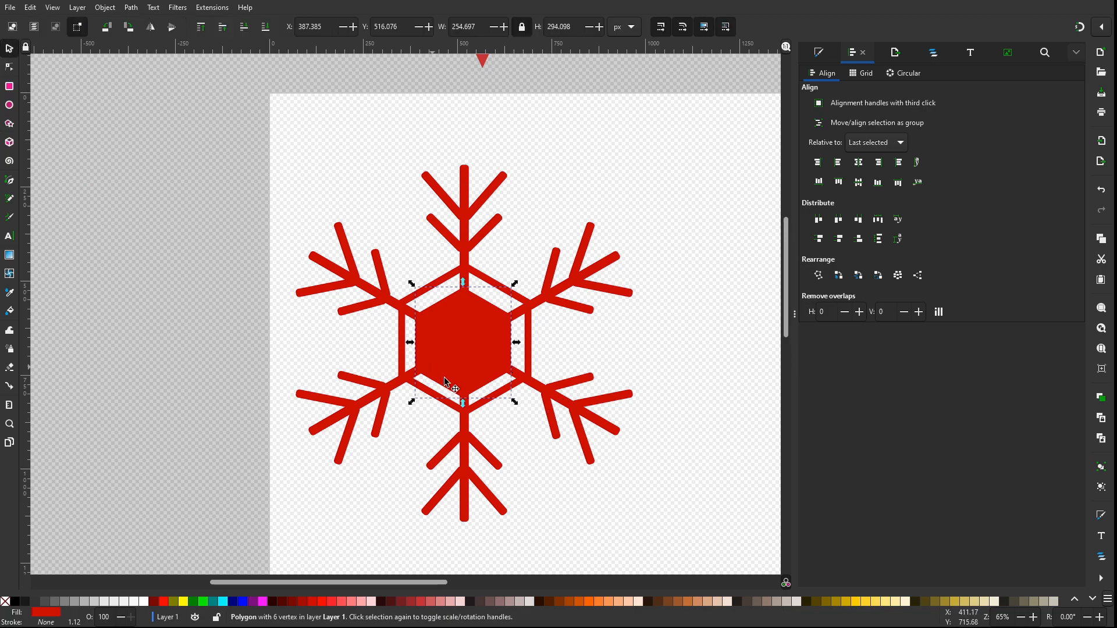
shift+click(558, 404)
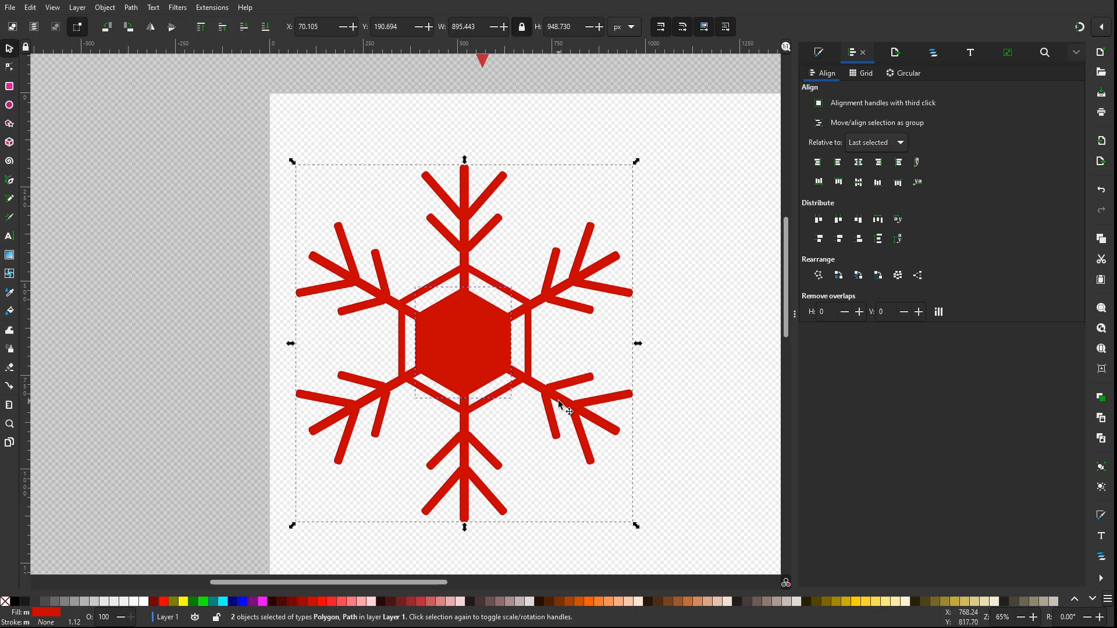
click(859, 165)
click(859, 182)
click(723, 459)
Center the hollow hexagon outline horizontally and vertically on the double-V snowflake
key(ctrl+a)
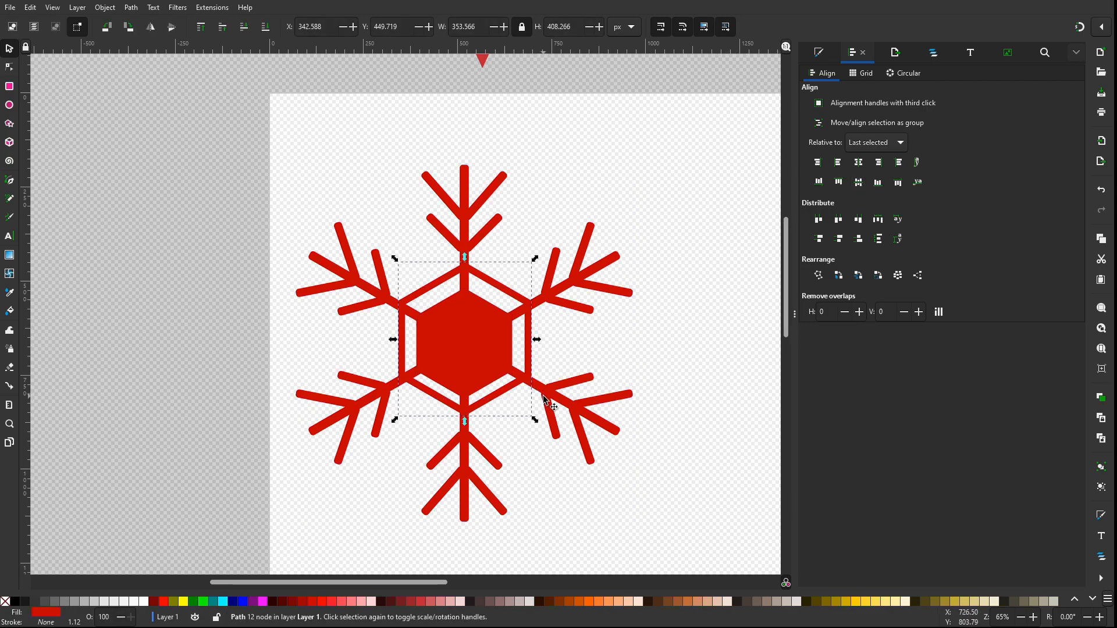
click(861, 165)
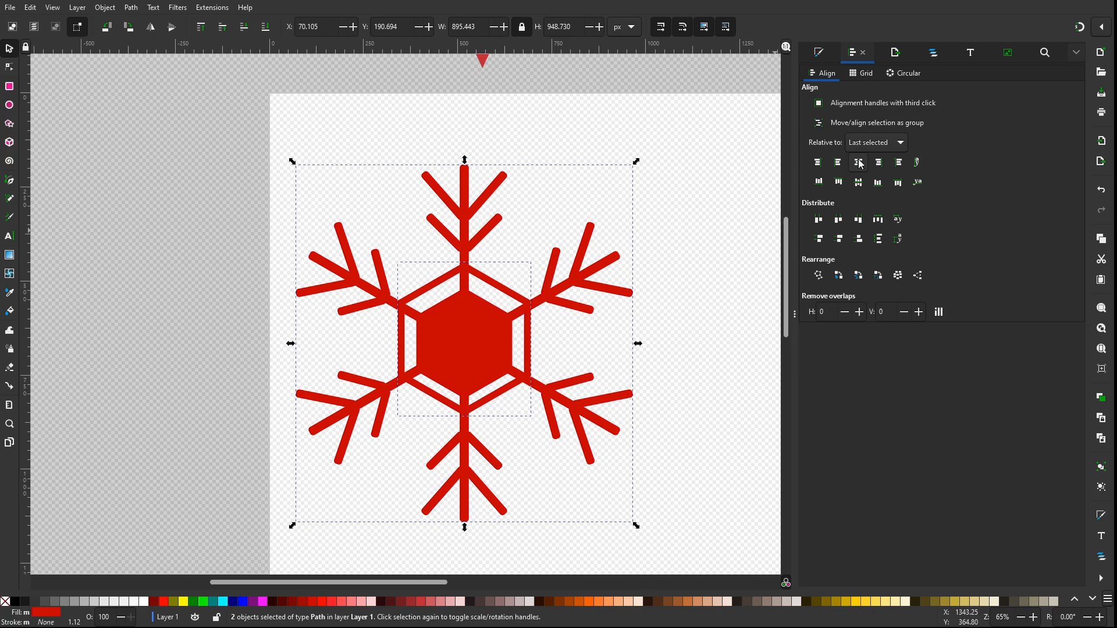
click(862, 185)
click(682, 538)
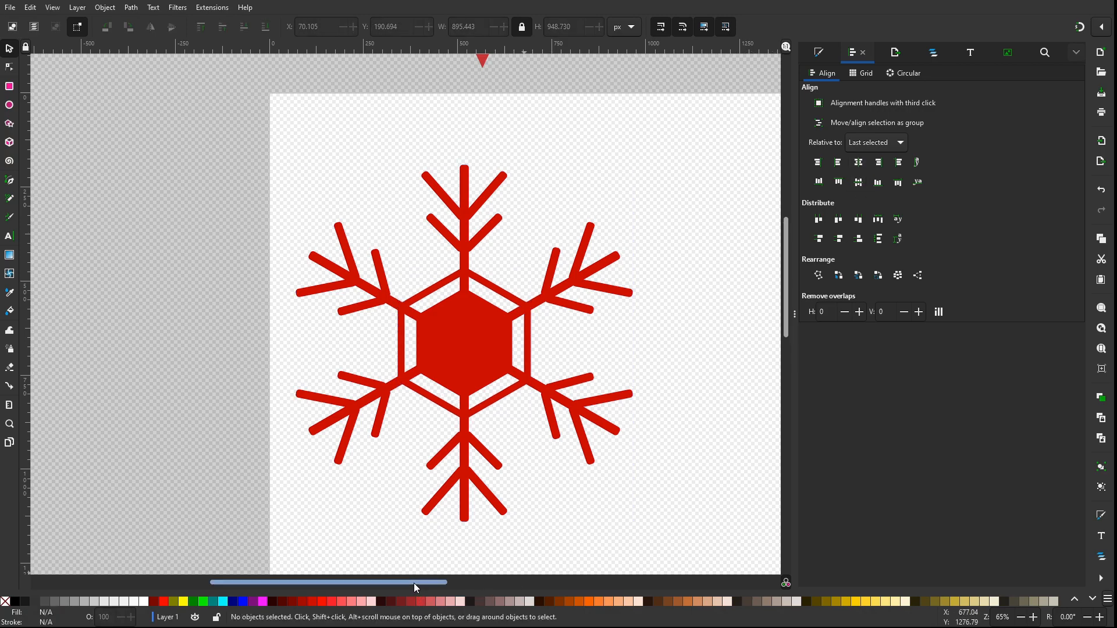
Place a copy of the complete double-V hexagon snowflake off the page at about X -791, Y -564 px
drag(414, 583, 410, 583)
drag(290, 114, 669, 539)
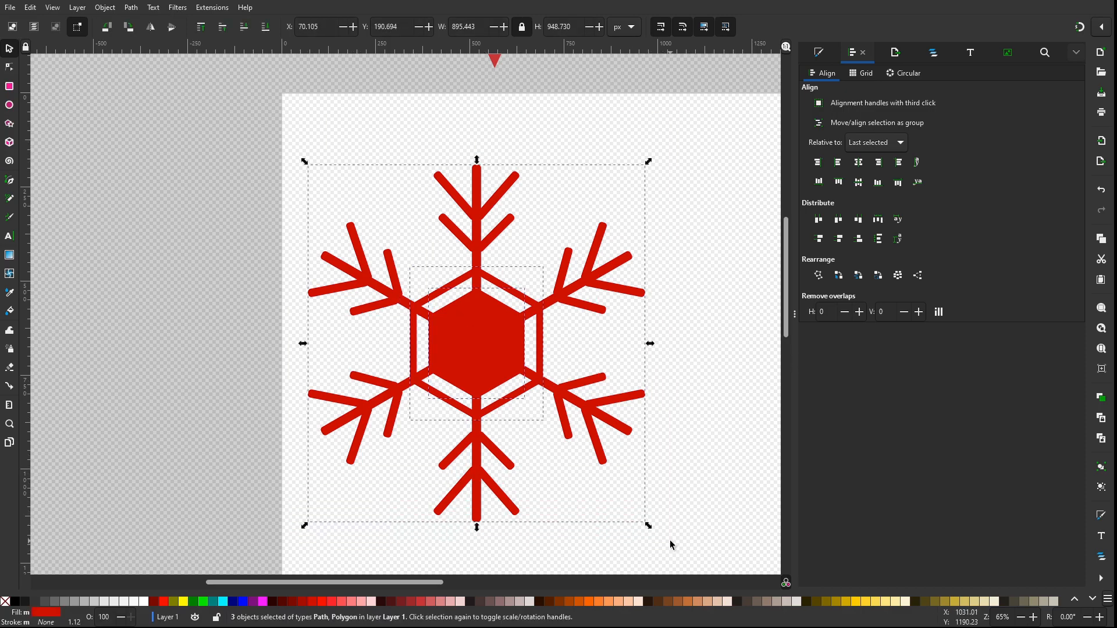
drag(504, 369, 175, 86)
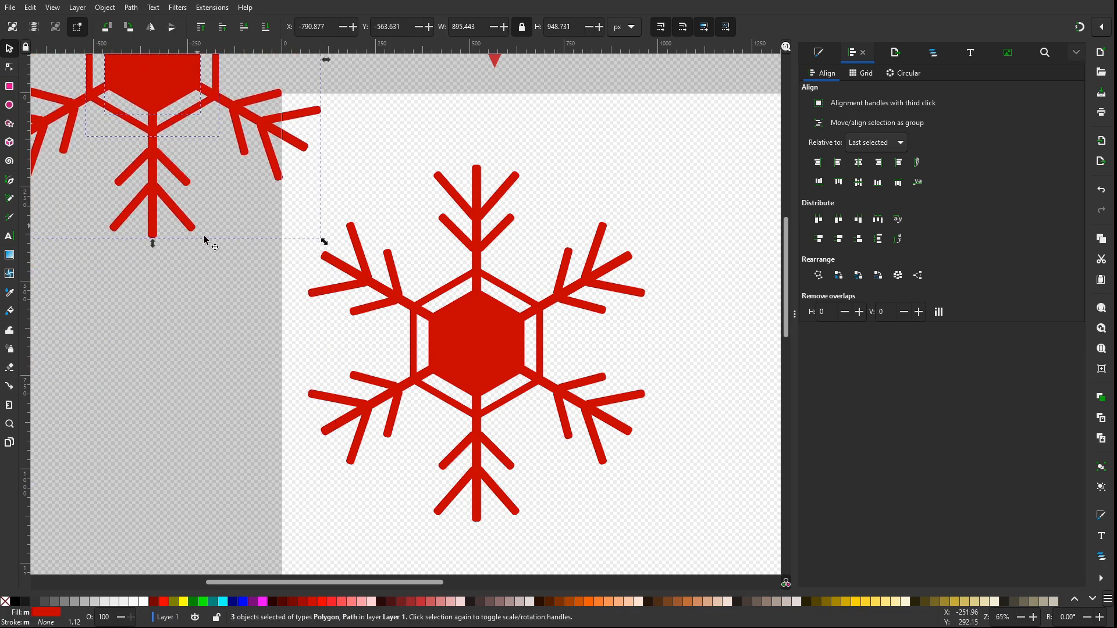
Center the hollow star vertically on the single-V snowflake above the page
scroll(591, 354, down, 1)
scroll(591, 354, down, 1)
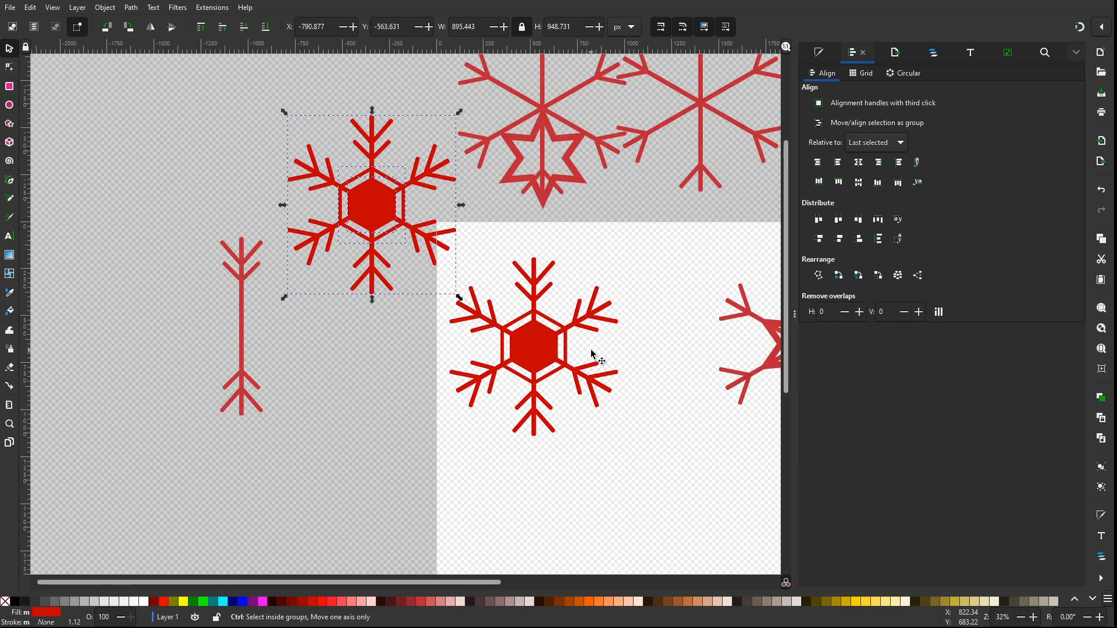
drag(379, 585, 454, 594)
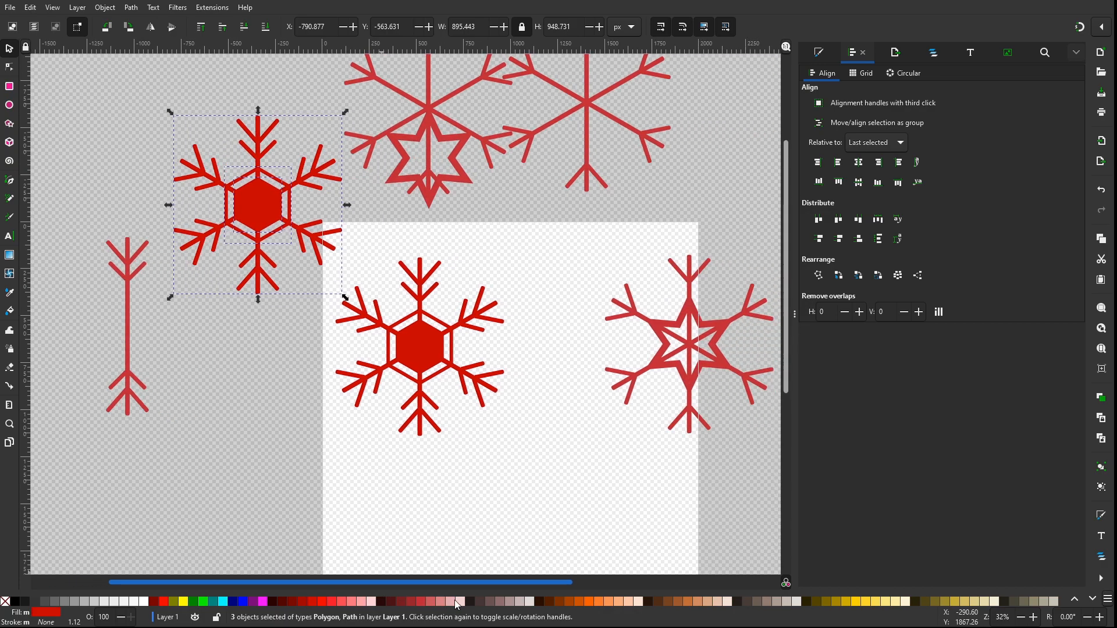
scroll(590, 315, down, 1)
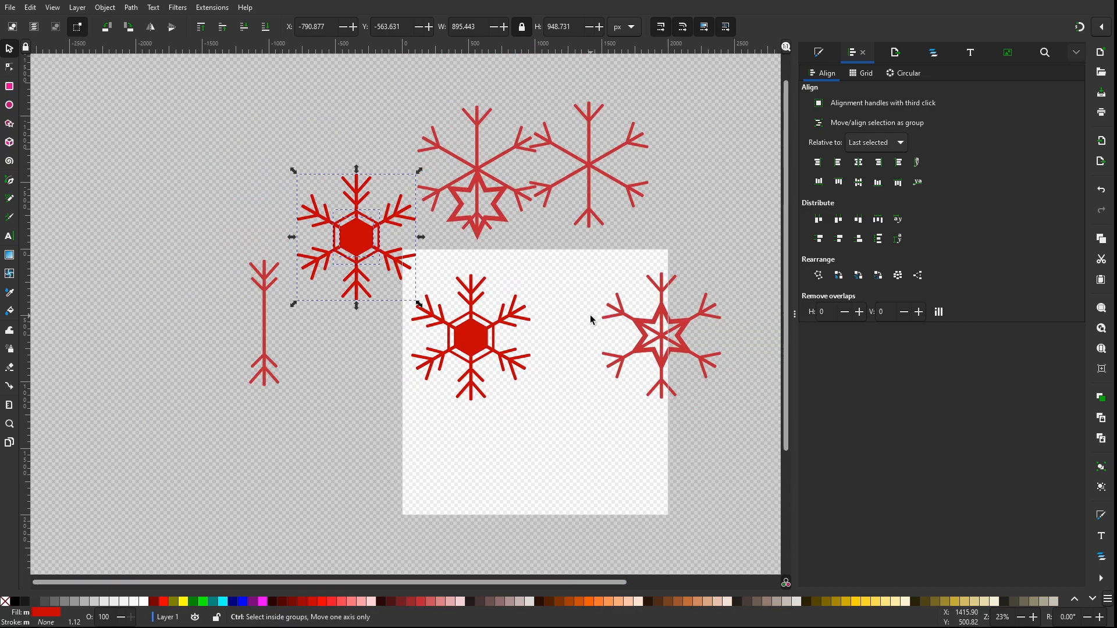
click(495, 208)
shift+click(478, 146)
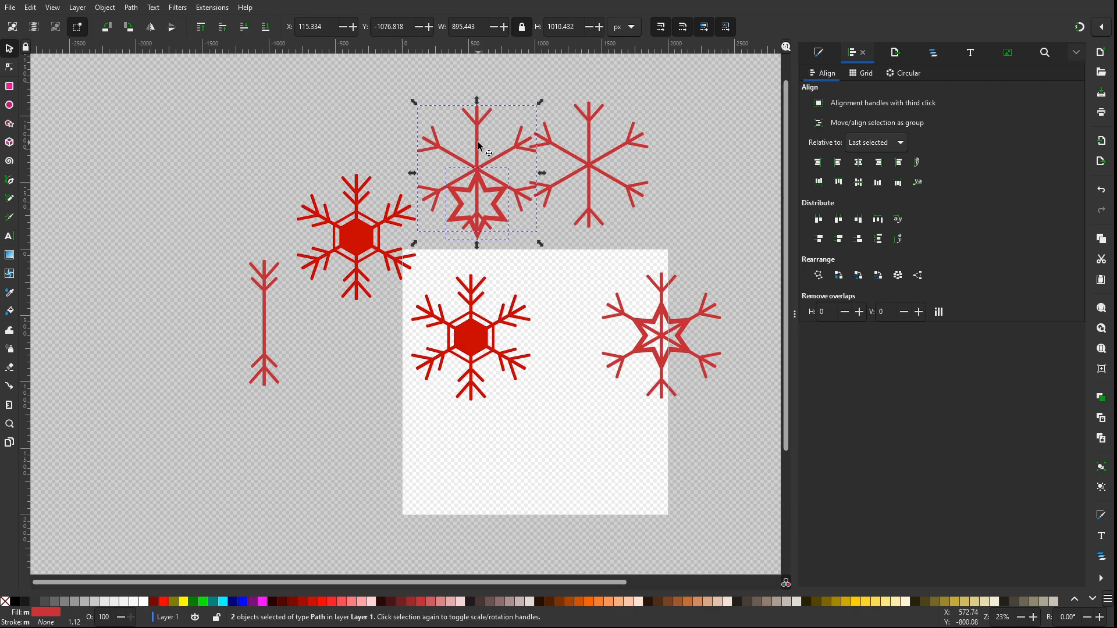
click(860, 184)
click(711, 197)
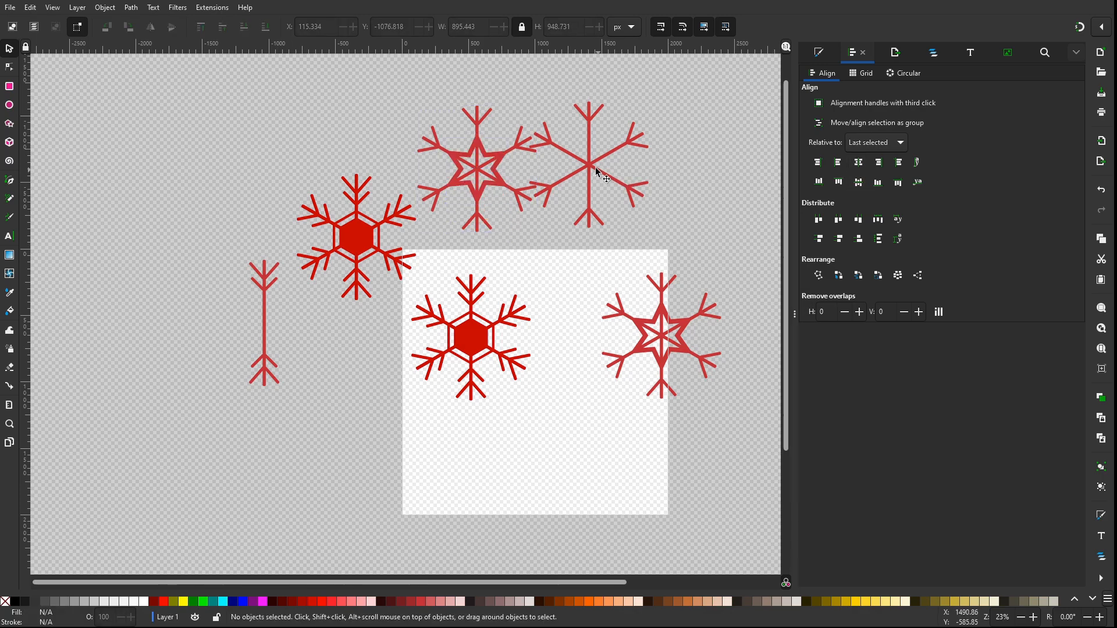
drag(584, 164, 616, 181)
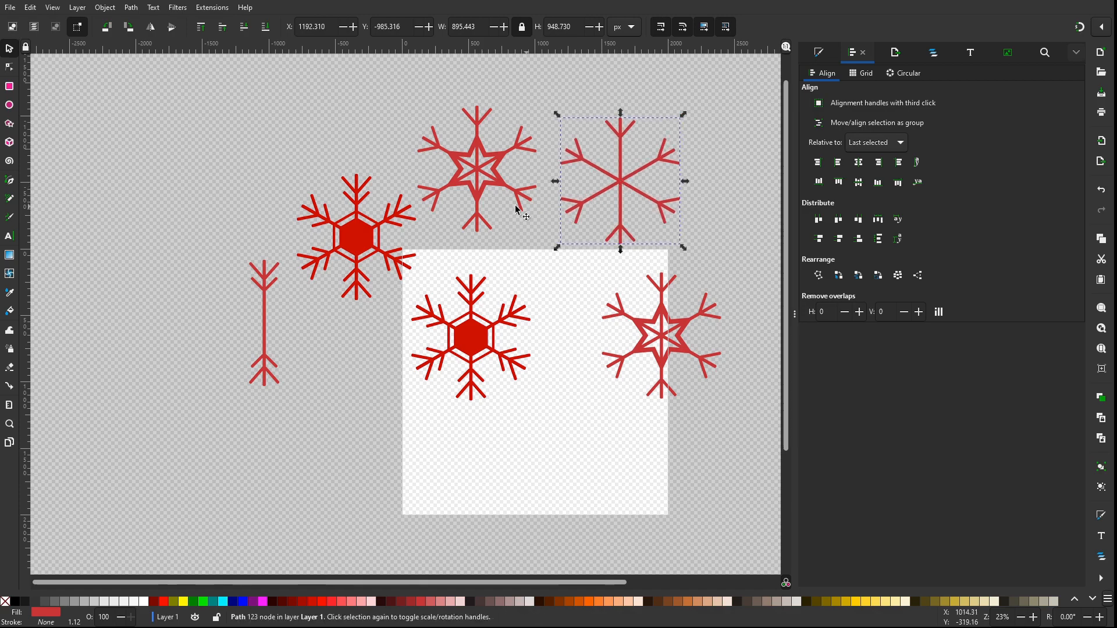
drag(482, 207, 475, 203)
key(ctrl+z)
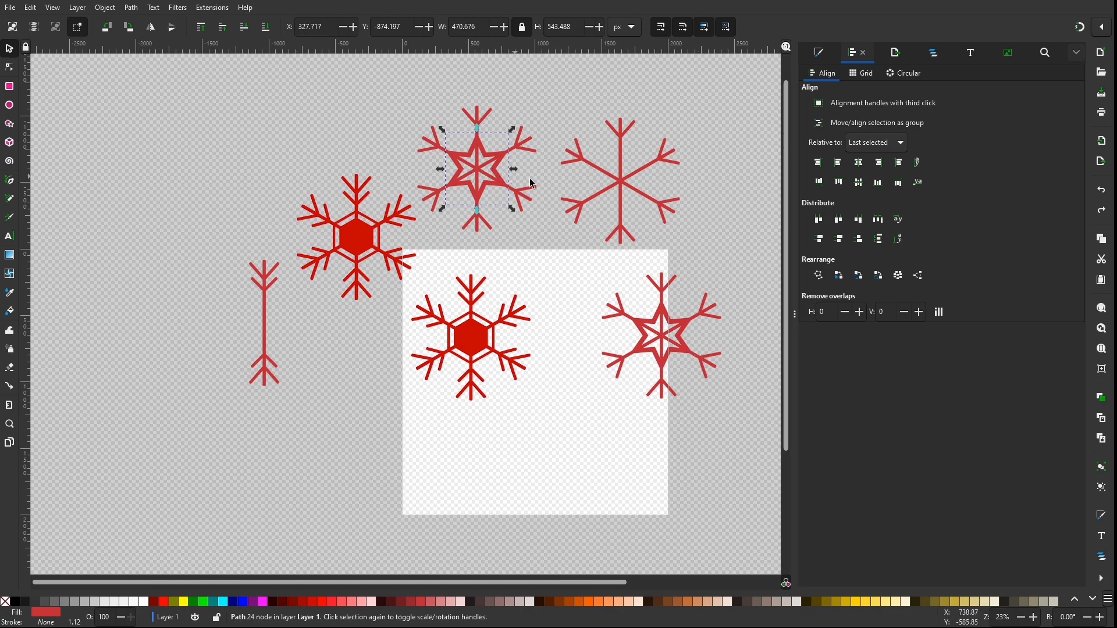
mouse_move(349, 249)
mouse_down()
mouse_move(337, 239)
mouse_move(347, 250)
mouse_up()
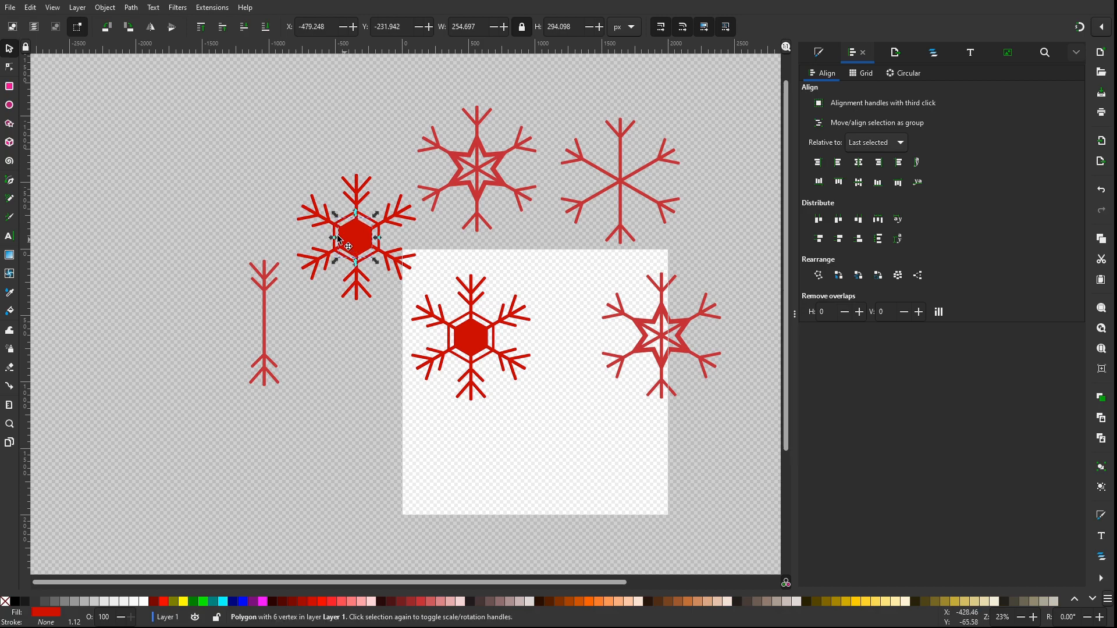
drag(268, 167, 377, 268)
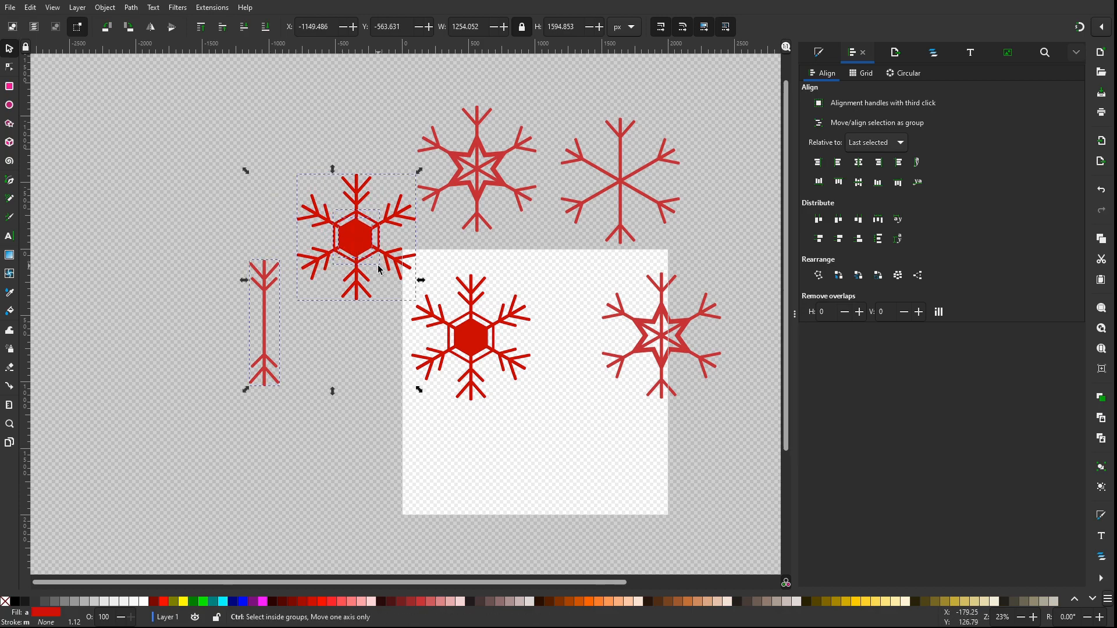
key(ctrl+z)
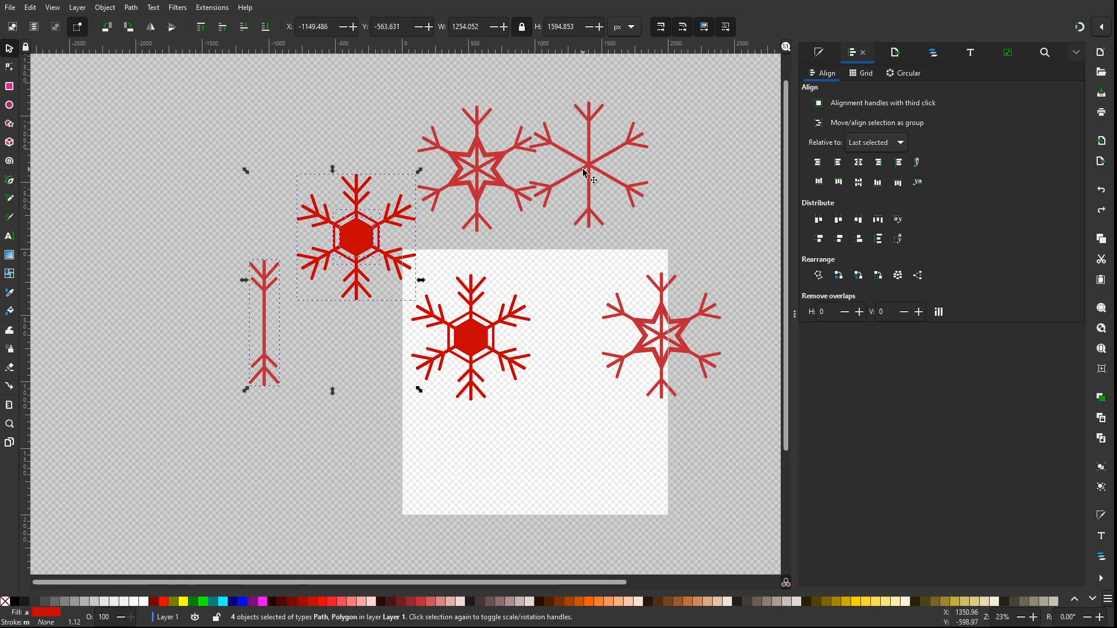
Move the plain single-V snowflake clear of the star version and the hexagon snowflake copy to about X -1136, Y -865 px
drag(583, 172, 646, 181)
drag(376, 324, 319, 207)
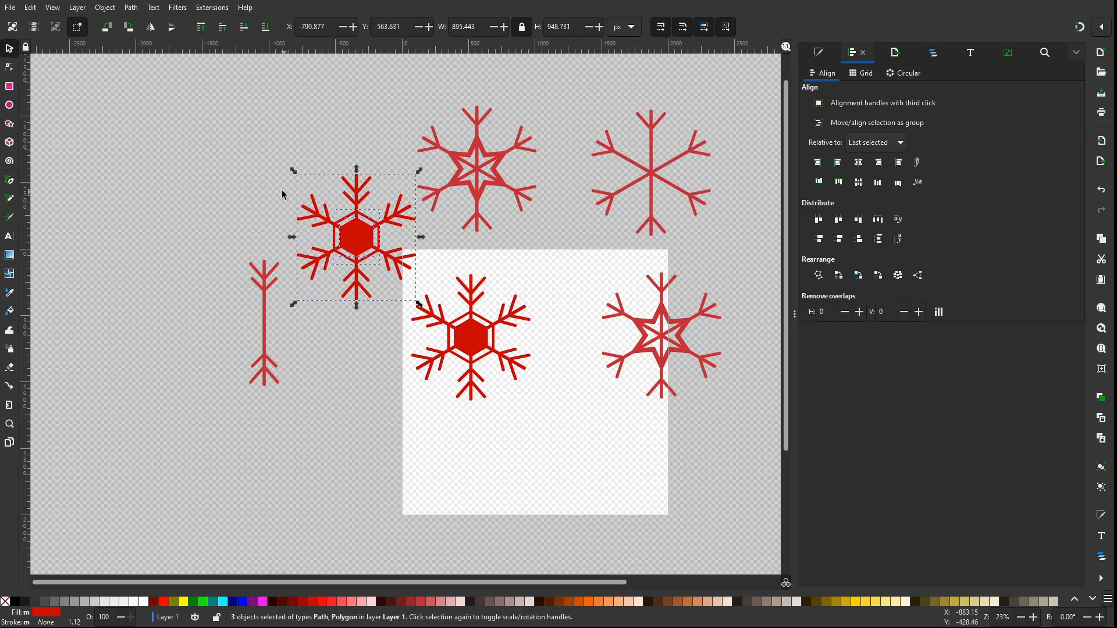
drag(361, 241, 315, 201)
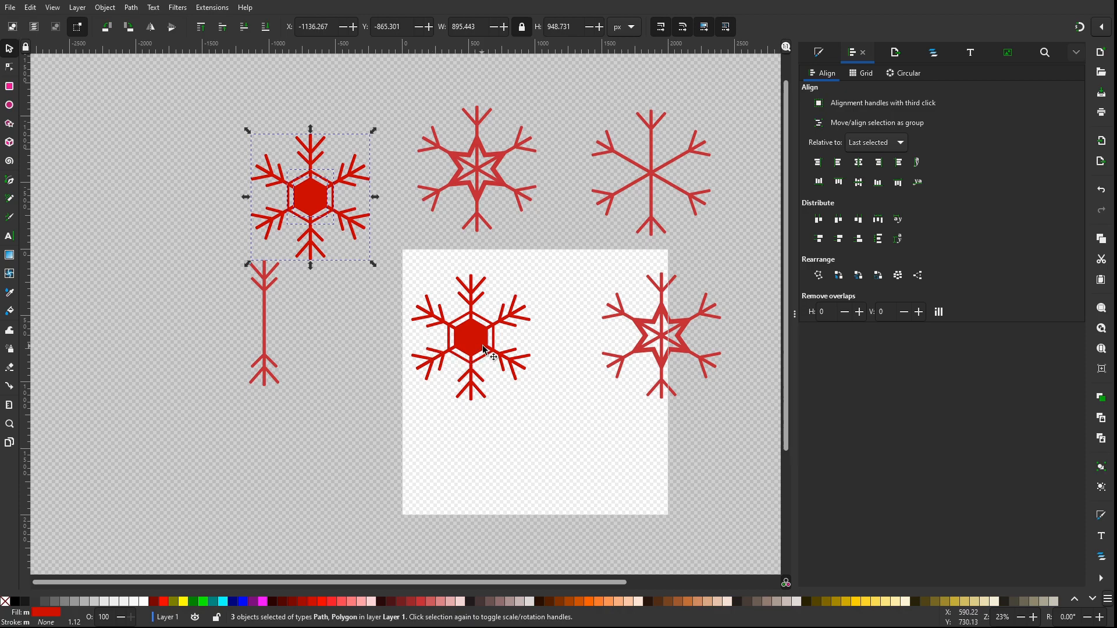
Draw an orange six-corner polygon over the center of the page's double-V snowflake and rotate it flat-topped, about 453 by 393 px
scroll(481, 348, up, 3)
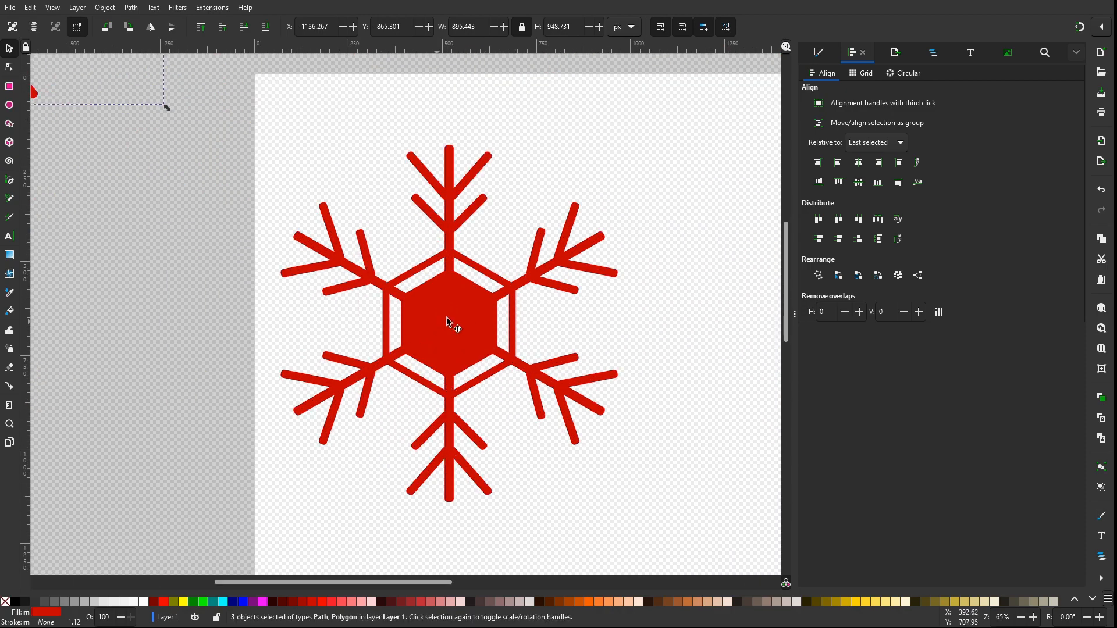
click(9, 124)
mouse_move(454, 327)
mouse_down()
mouse_move(511, 391)
mouse_move(507, 382)
mouse_up()
click(587, 602)
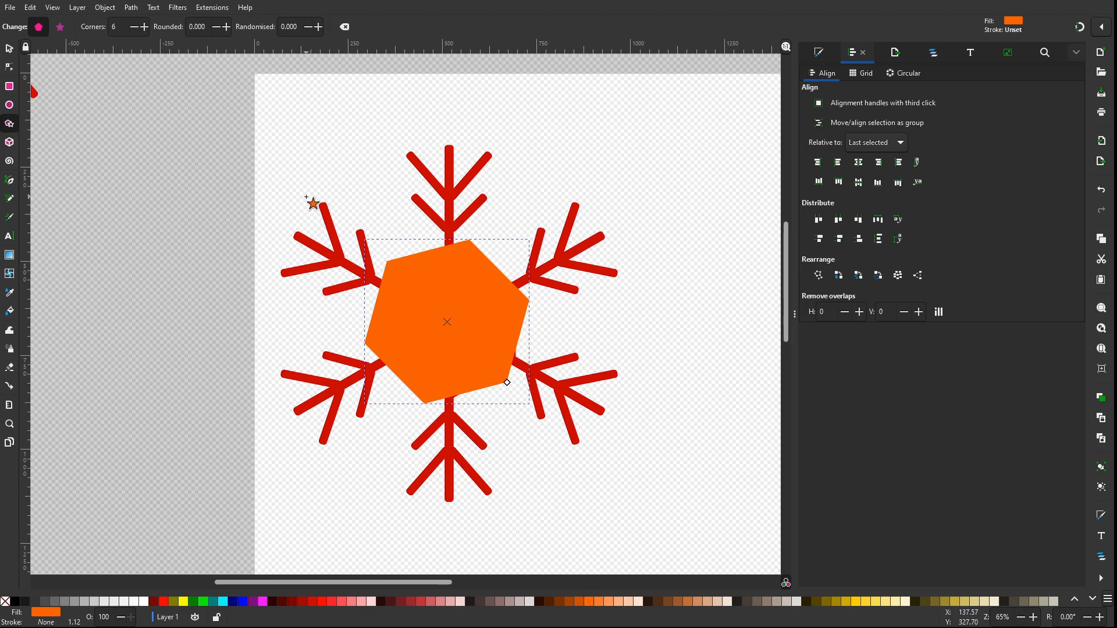
click(9, 50)
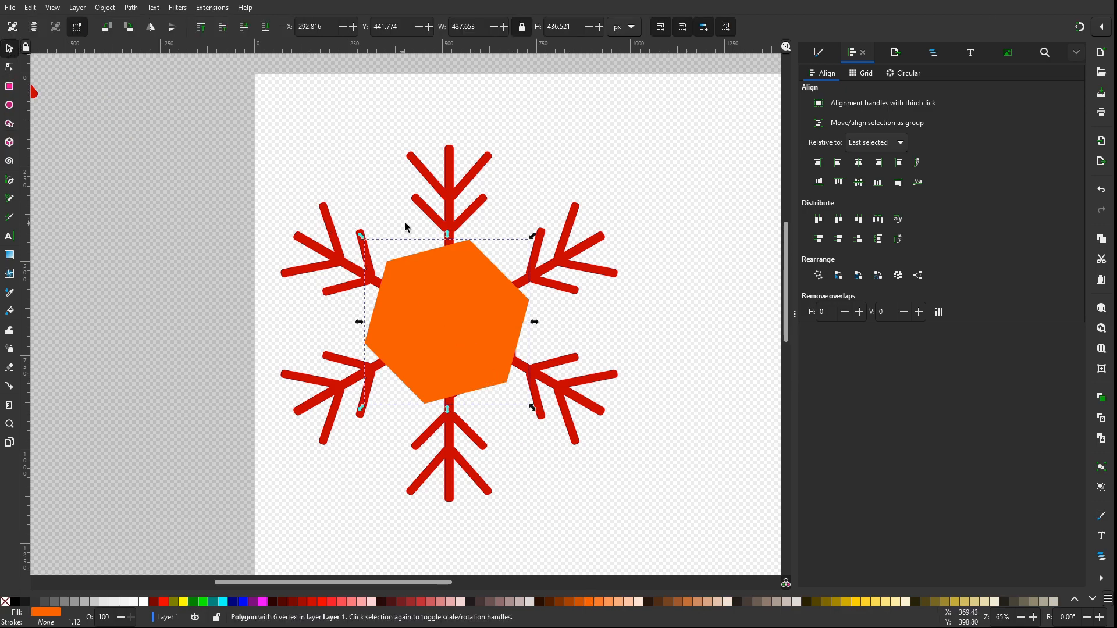
click(483, 327)
drag(538, 240, 550, 271)
click(471, 339)
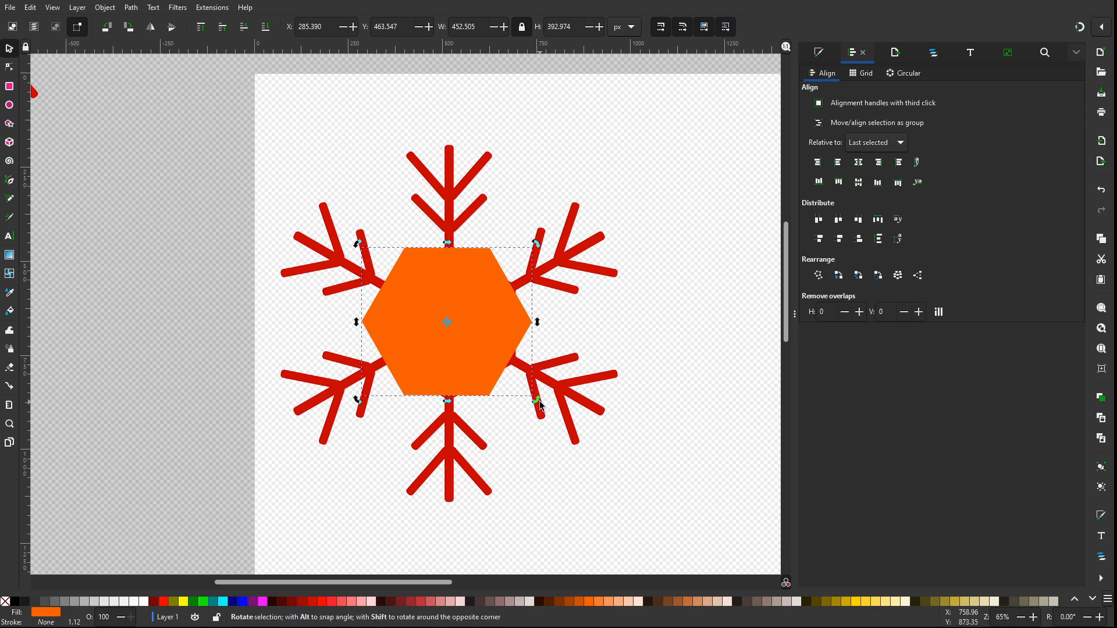
Shrink the orange hexagon to about 235 by 204 px over the solid red hexagon
drag(516, 396, 442, 333)
drag(408, 298, 450, 331)
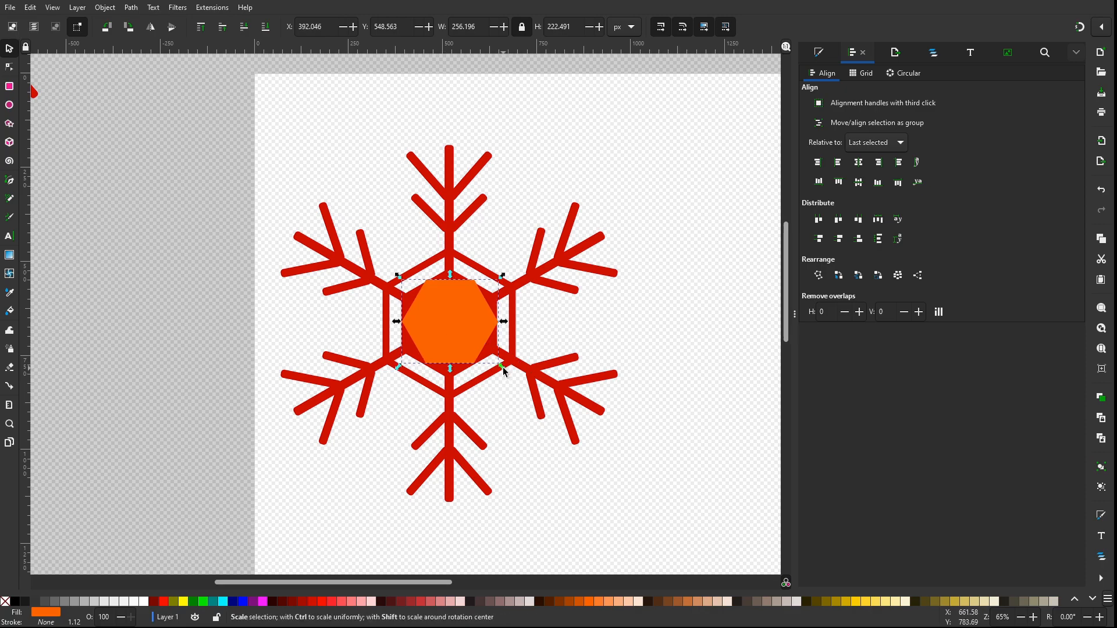
drag(502, 367, 494, 361)
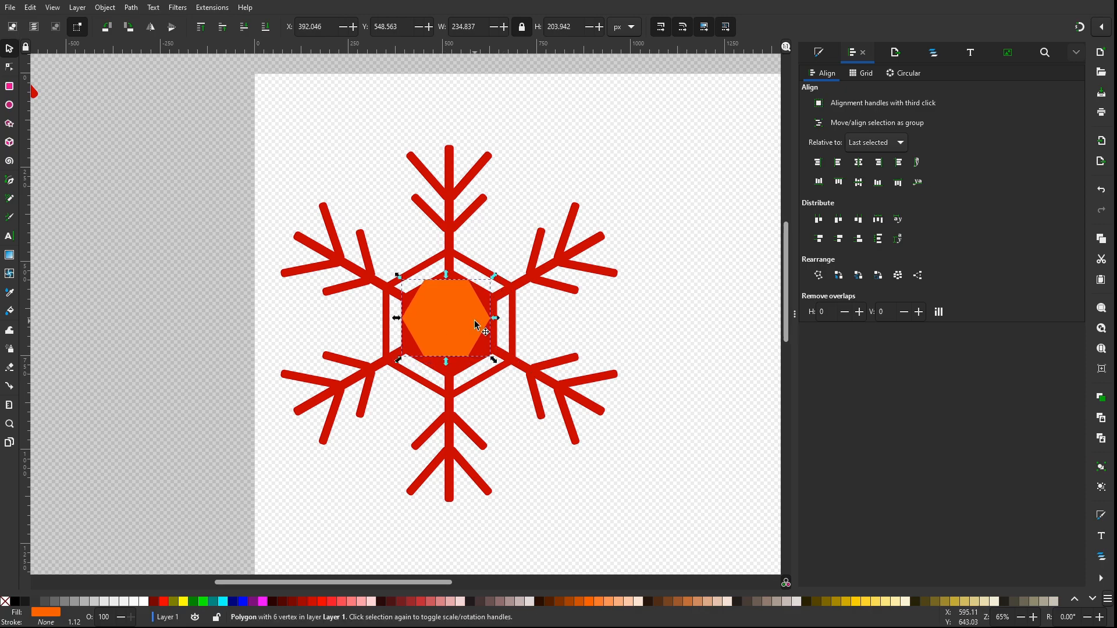
Rotate the orange hexagon so a corner points up and place it over the middle of the solid red hexagon
drag(480, 319, 506, 302)
click(497, 303)
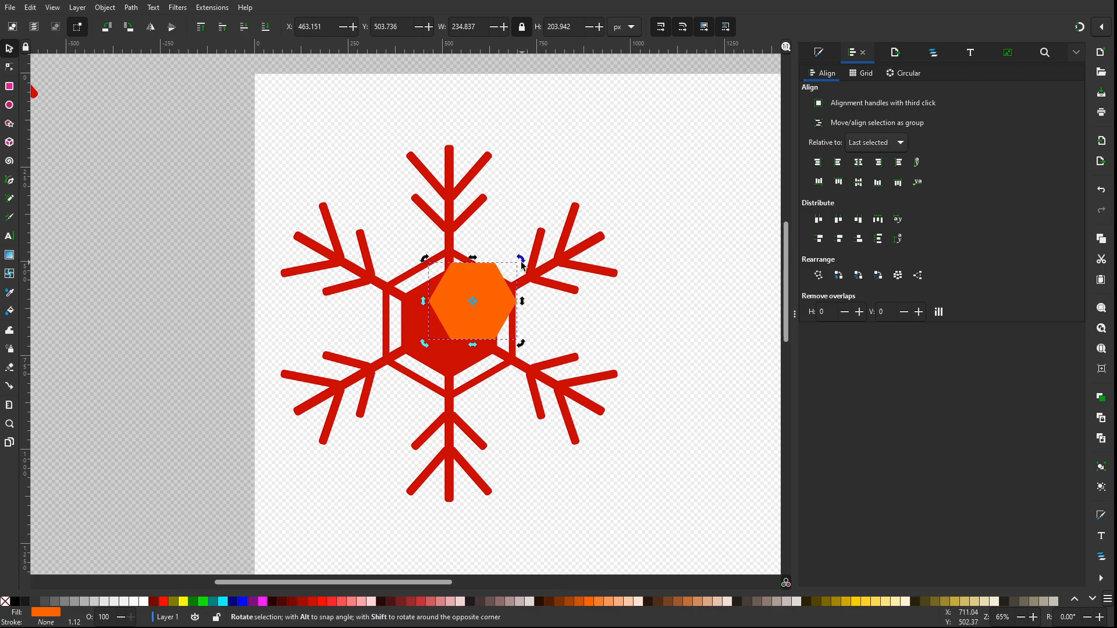
drag(522, 265, 536, 295)
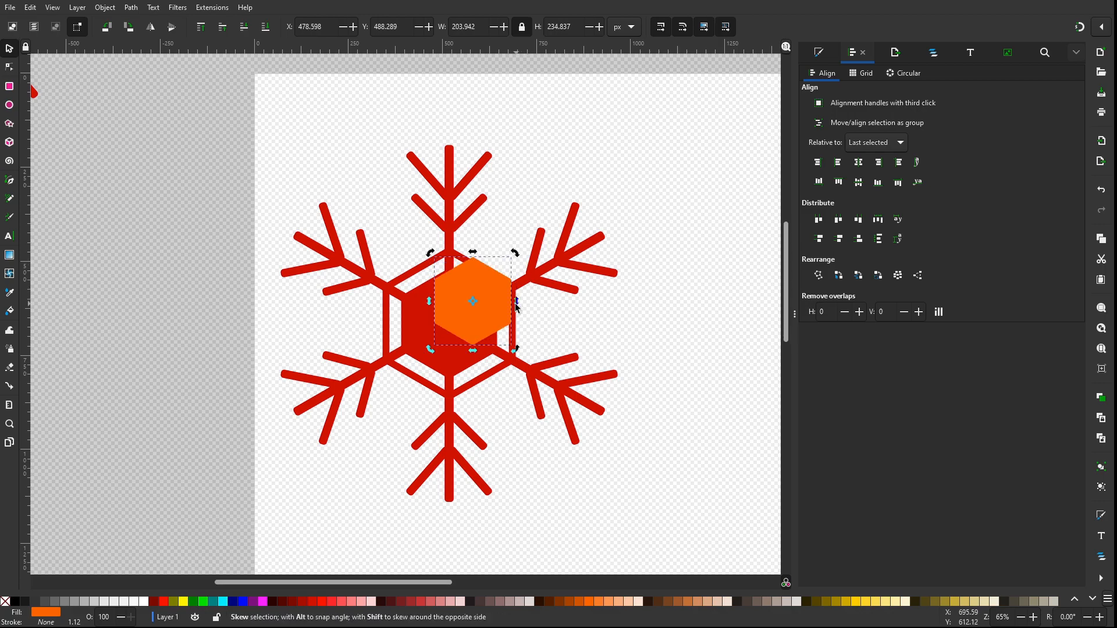
drag(474, 325, 457, 354)
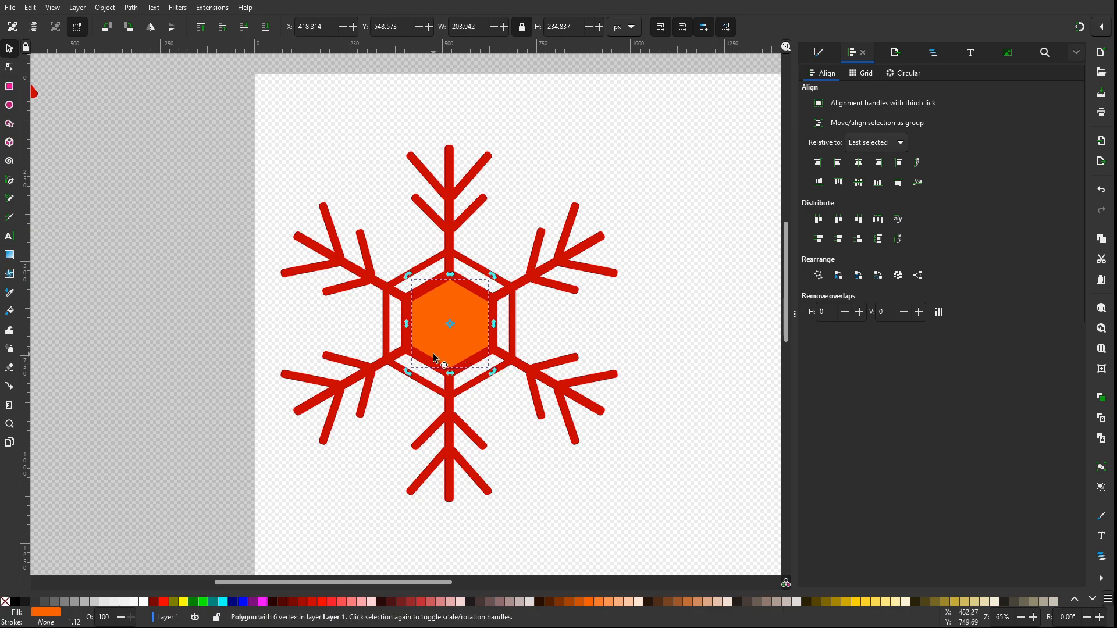
Center the orange hexagon on the solid red one and subtract it to leave a thick hexagon outline
shift+click(405, 340)
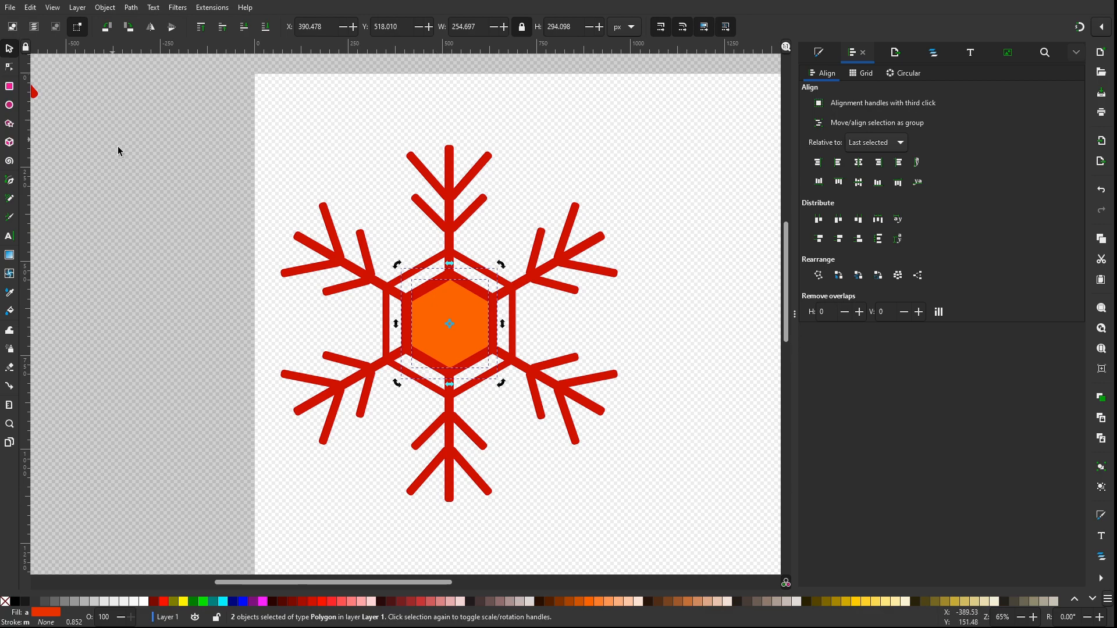
click(864, 166)
key(ctrl+minus)
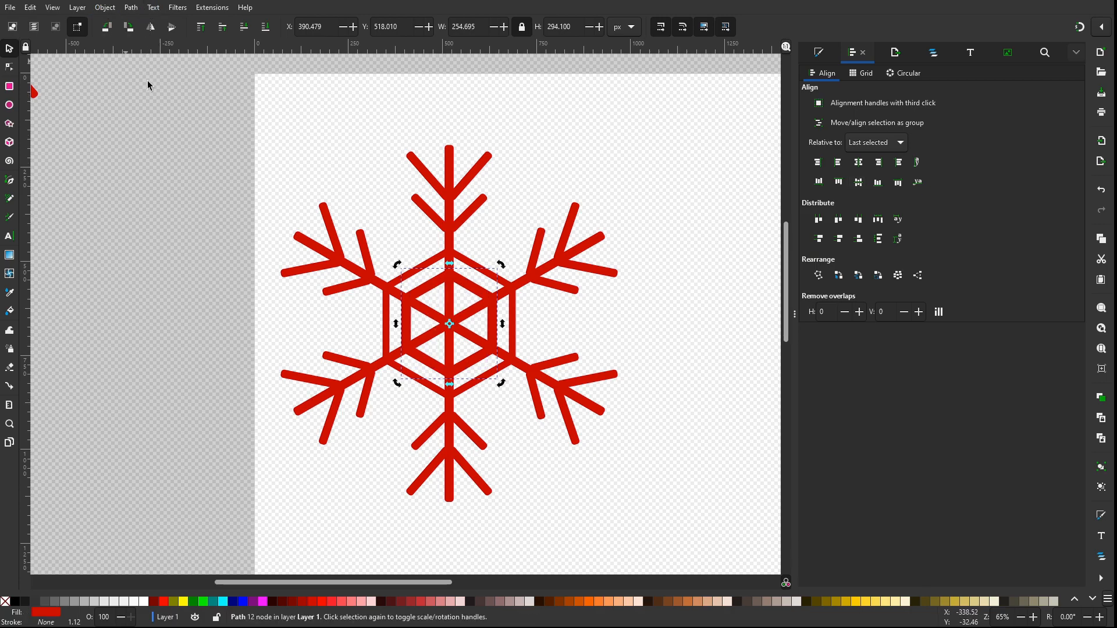
Delete the thick inner hexagon outline from the double-V snowflake
click(553, 532)
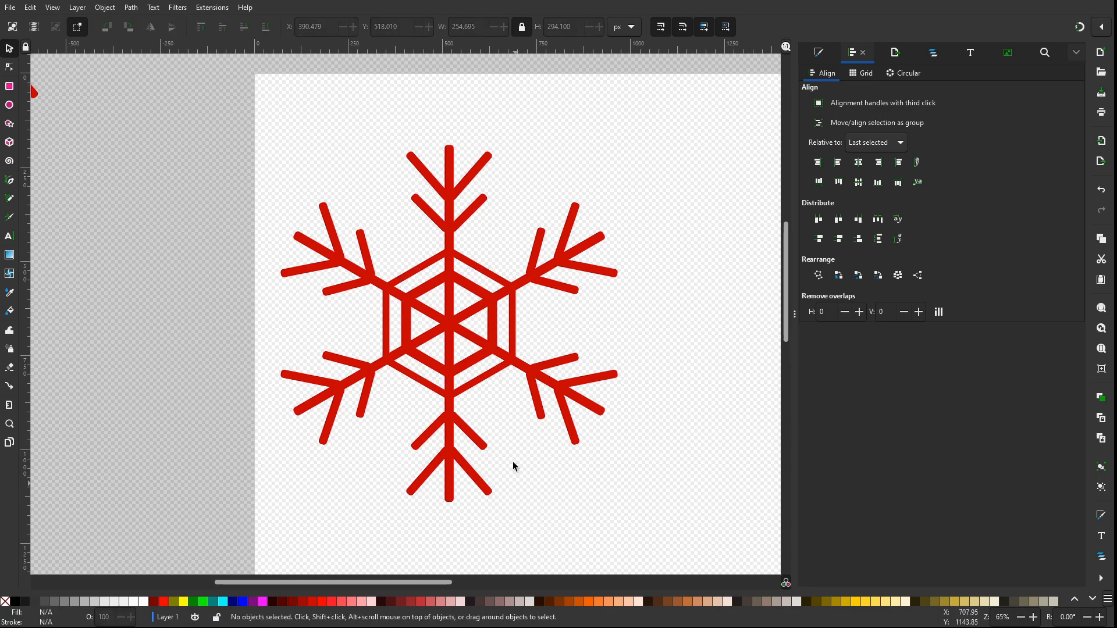
click(466, 365)
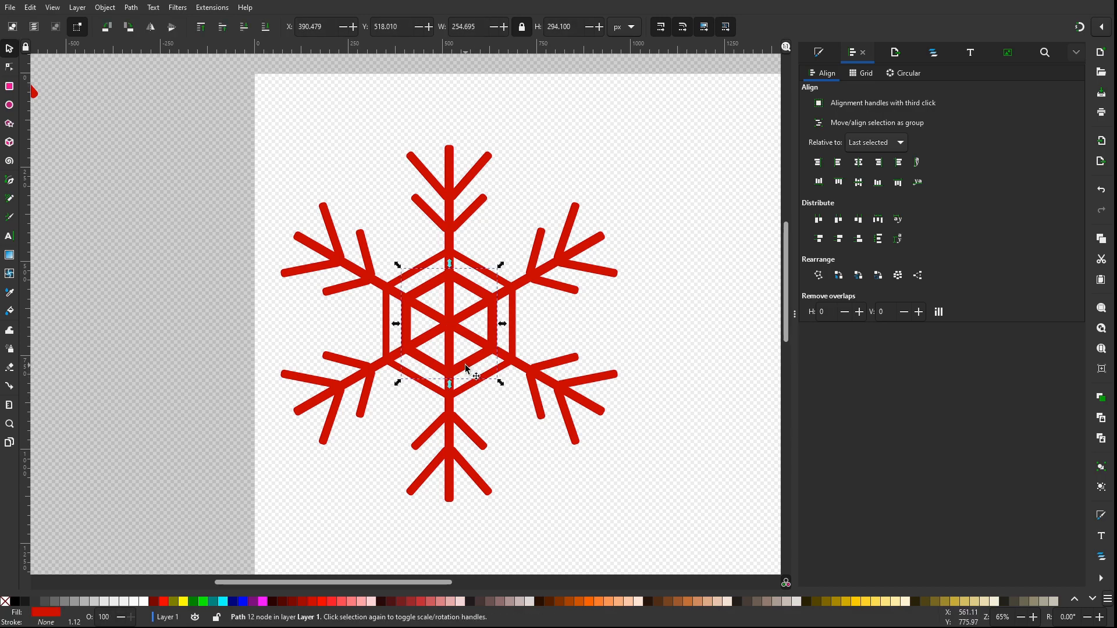
key(Delete)
Duplicate the outer hexagon outline, scaling the copy to about 244 by 282 px and centering it on the original both ways
click(487, 377)
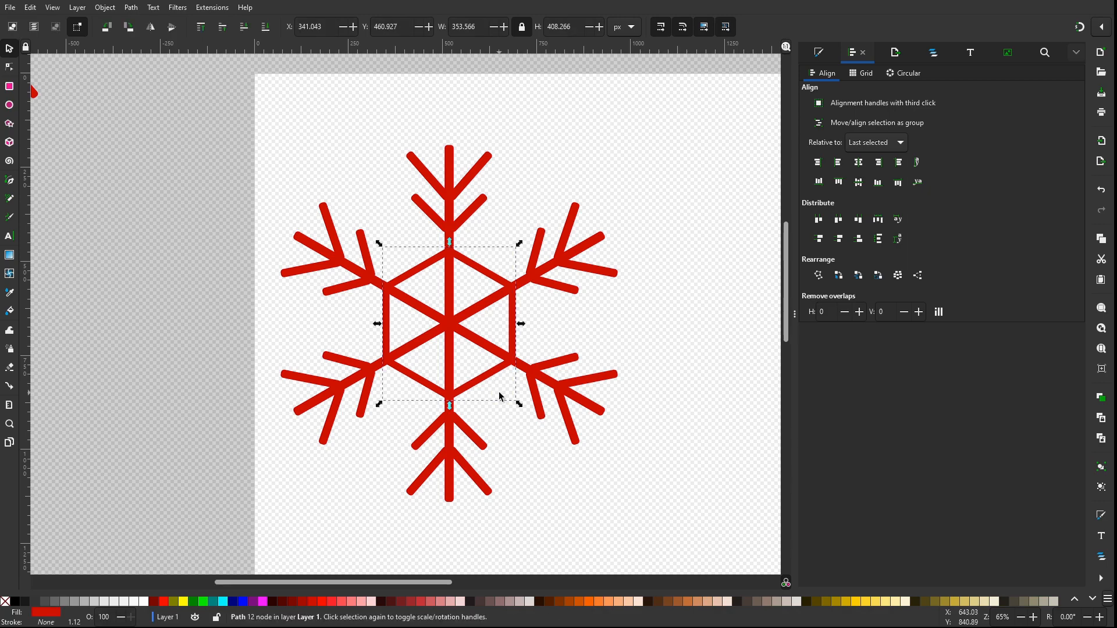
drag(520, 406, 481, 361)
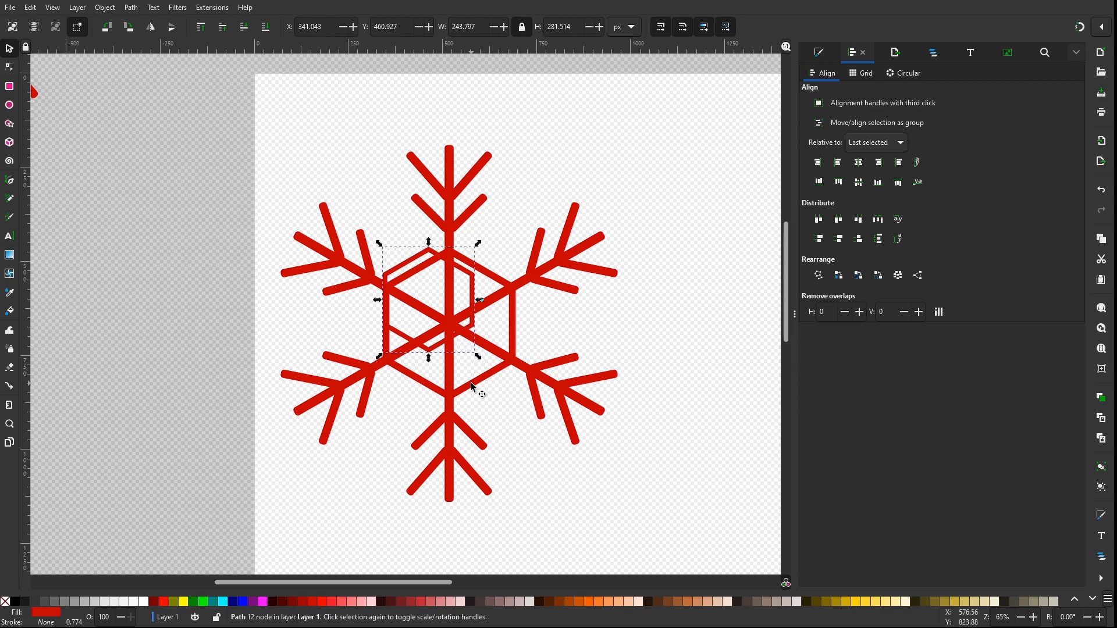
shift+click(470, 382)
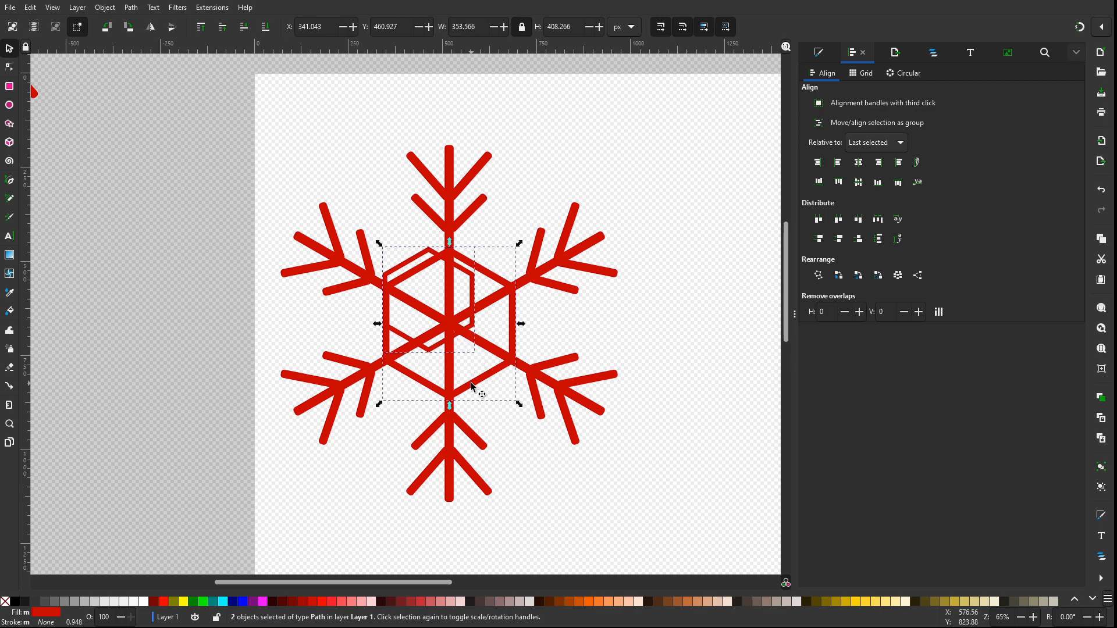
click(859, 163)
click(859, 183)
click(647, 472)
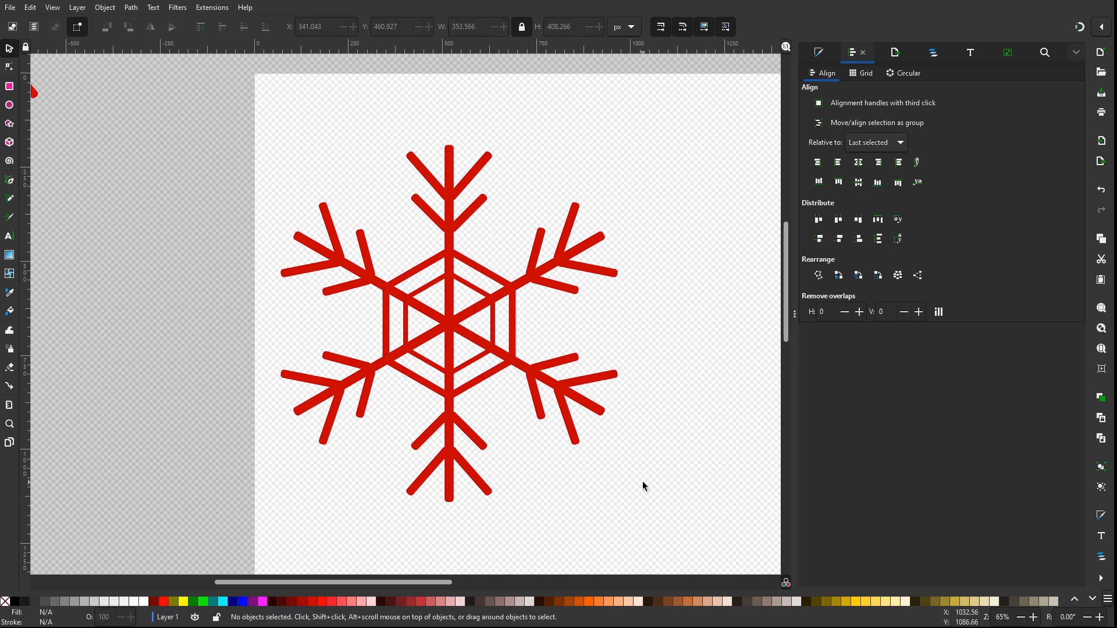
scroll(642, 481, down, 3)
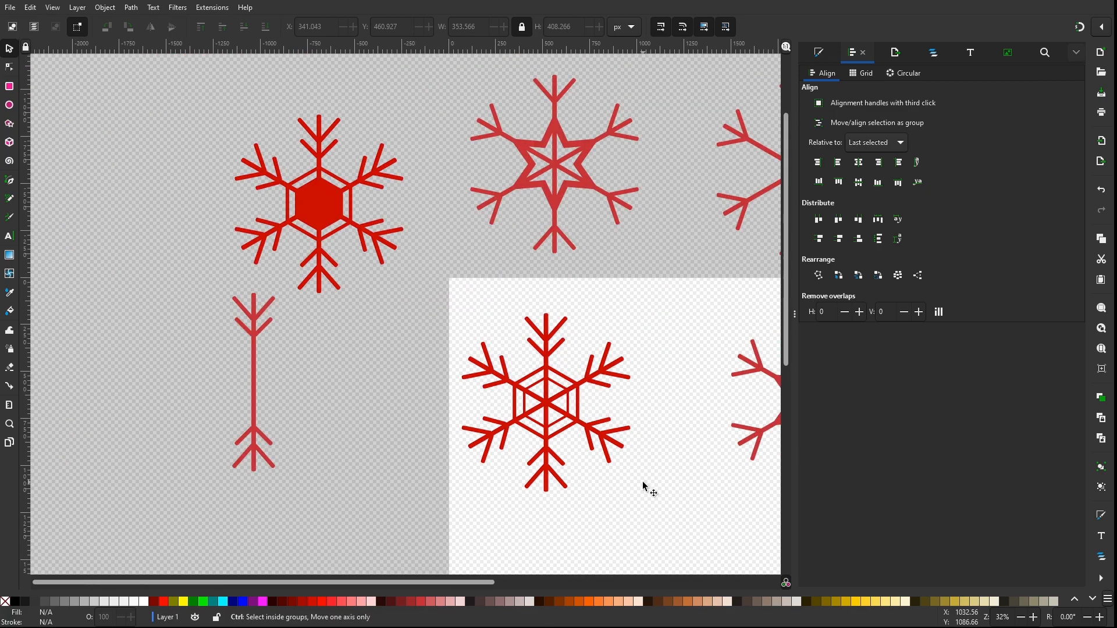
drag(432, 581, 521, 601)
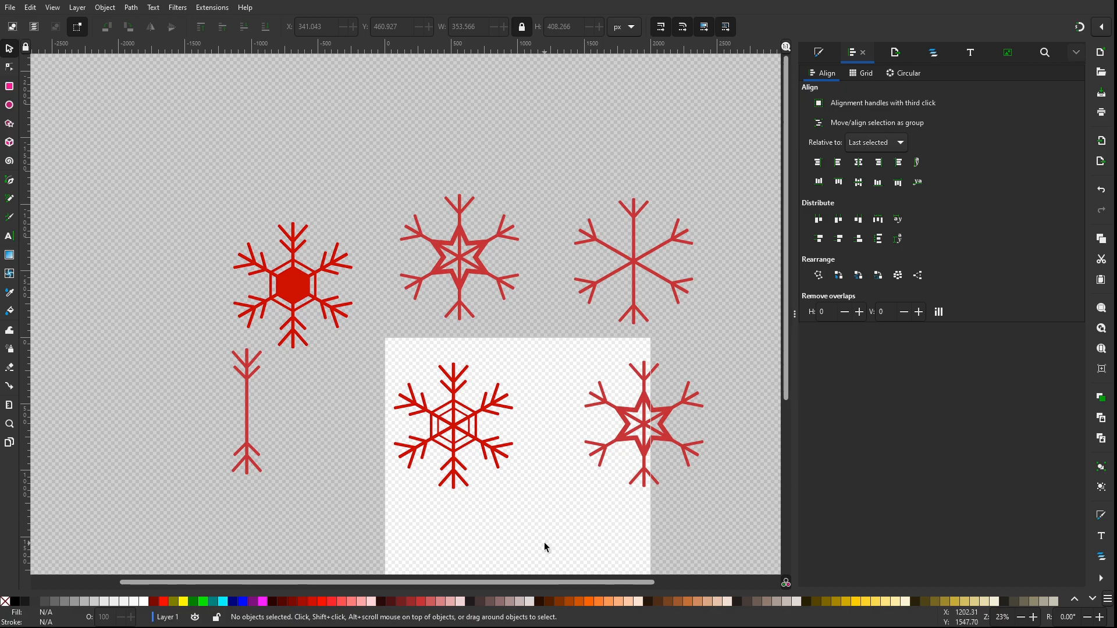